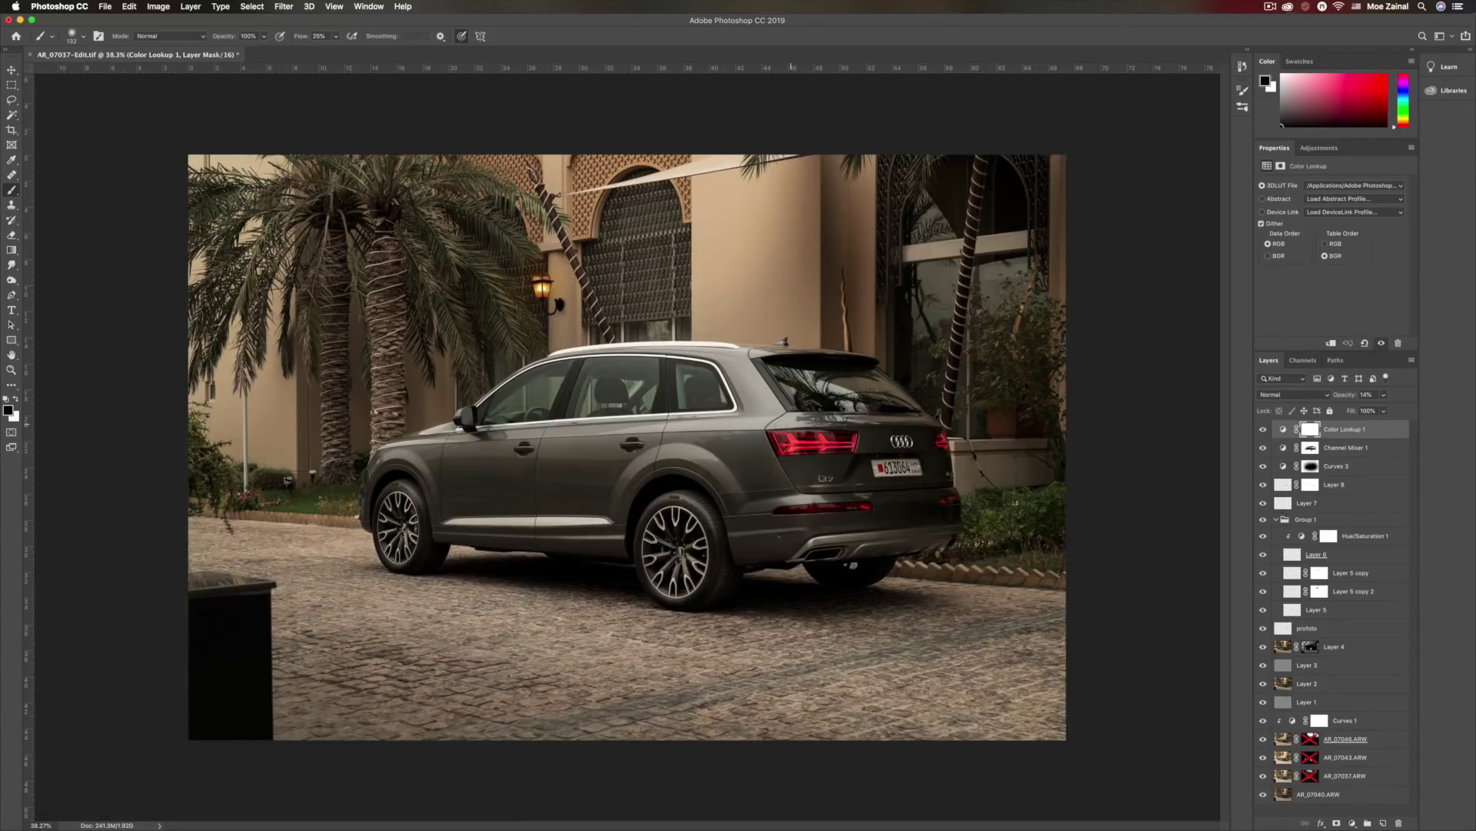
- Hide every layer except the base AR_07040.ARW exposure and turn on the AR_07037.ARW layer above it
alt+click(1263, 795)
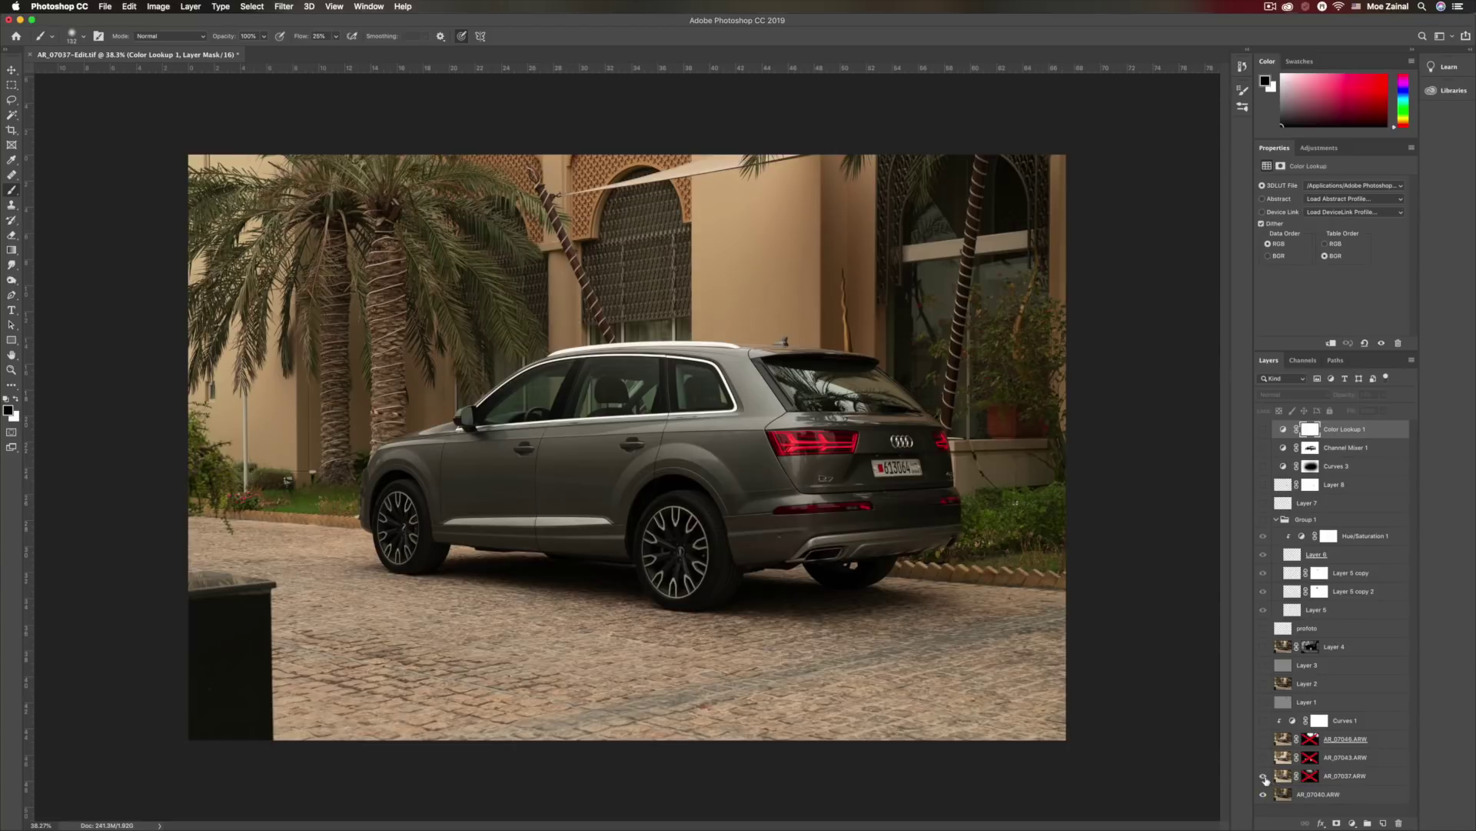
click(1264, 777)
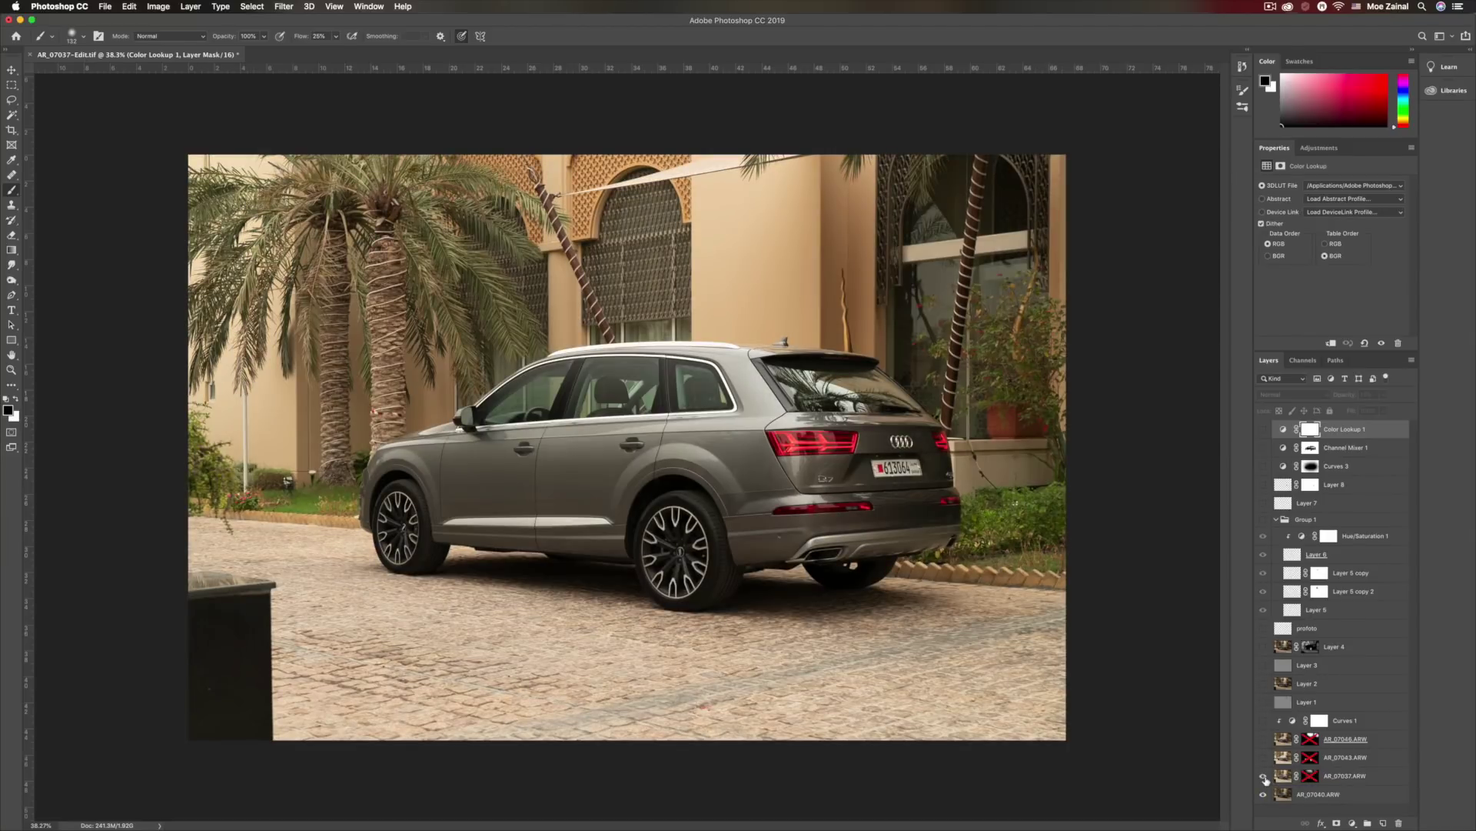
click(1264, 777)
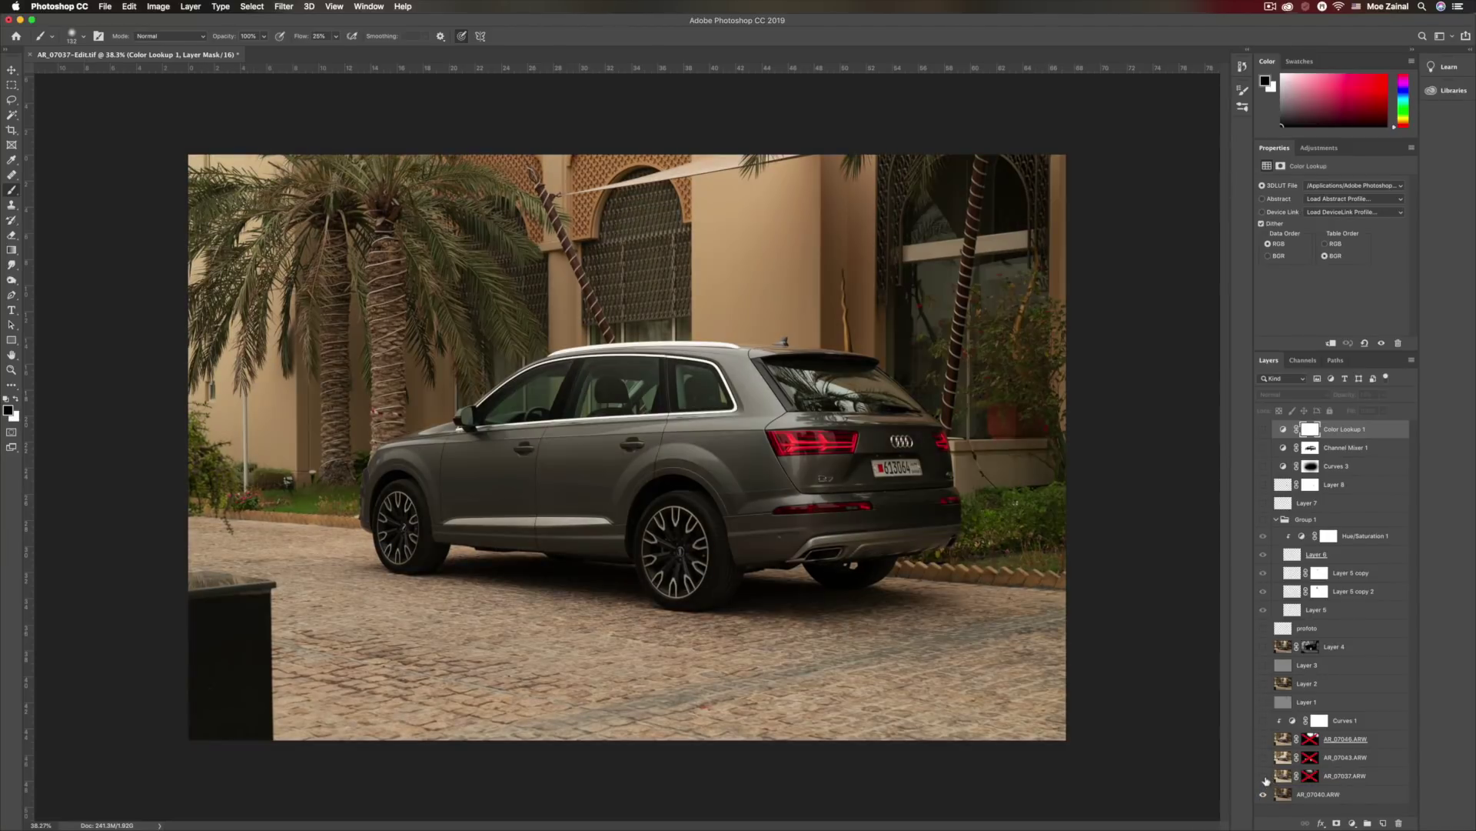
click(1263, 777)
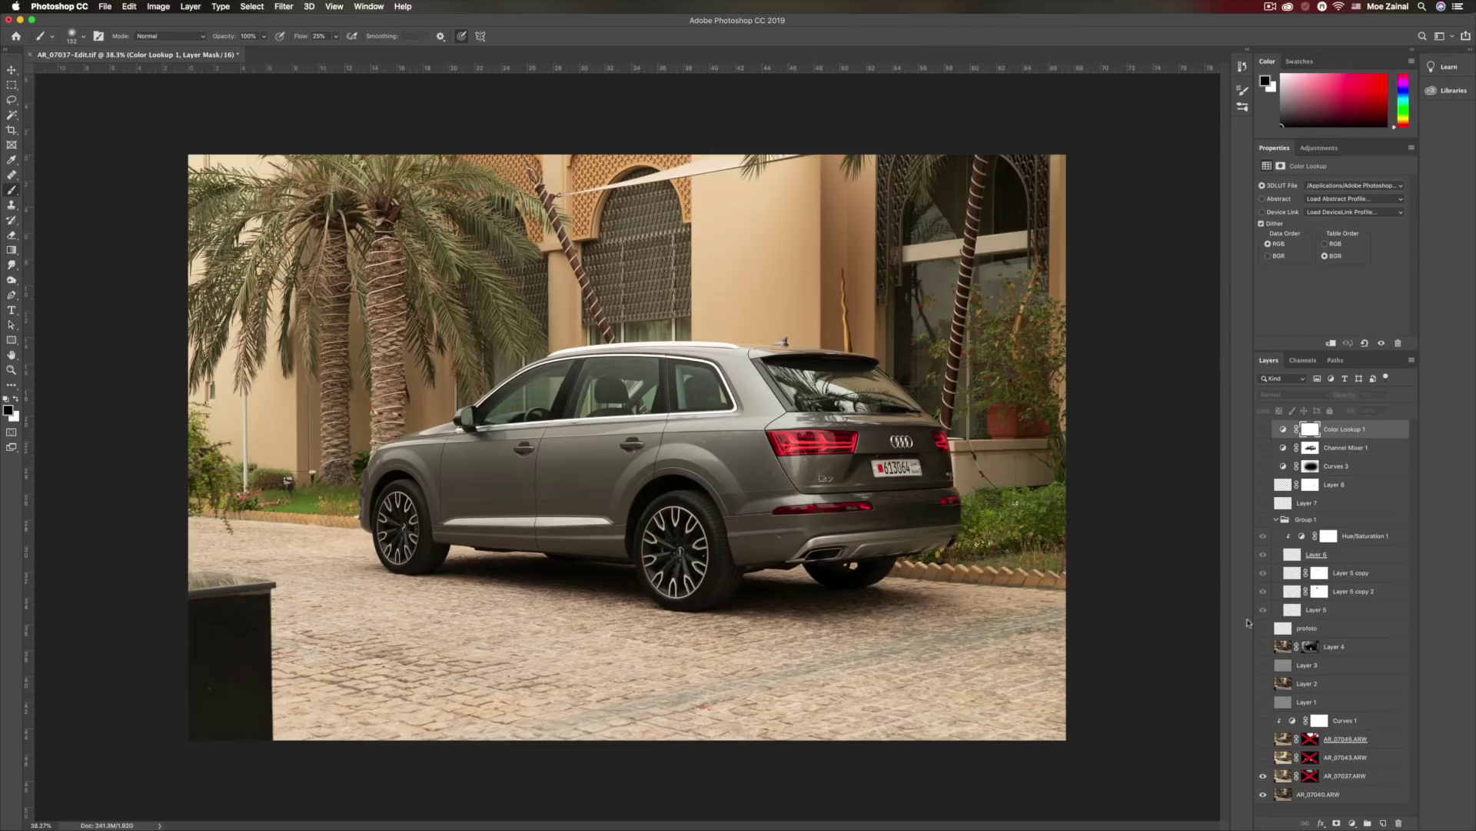
- Compare the car's windows and bodywork with the AR_07043.ARW exposure layer shown and hidden
click(1264, 758)
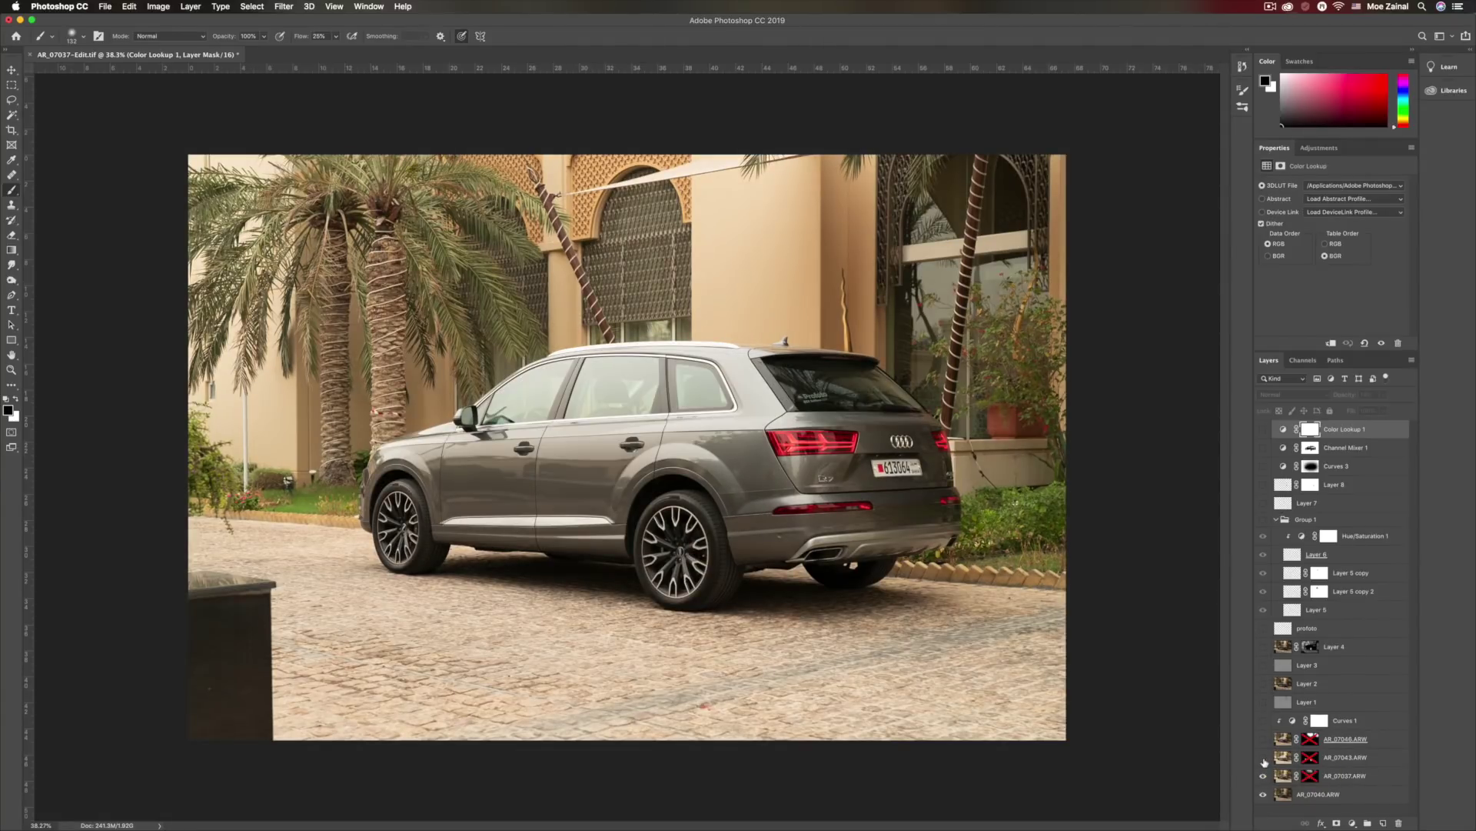
click(1263, 758)
click(1263, 758)
click(1264, 759)
click(1263, 758)
click(1262, 758)
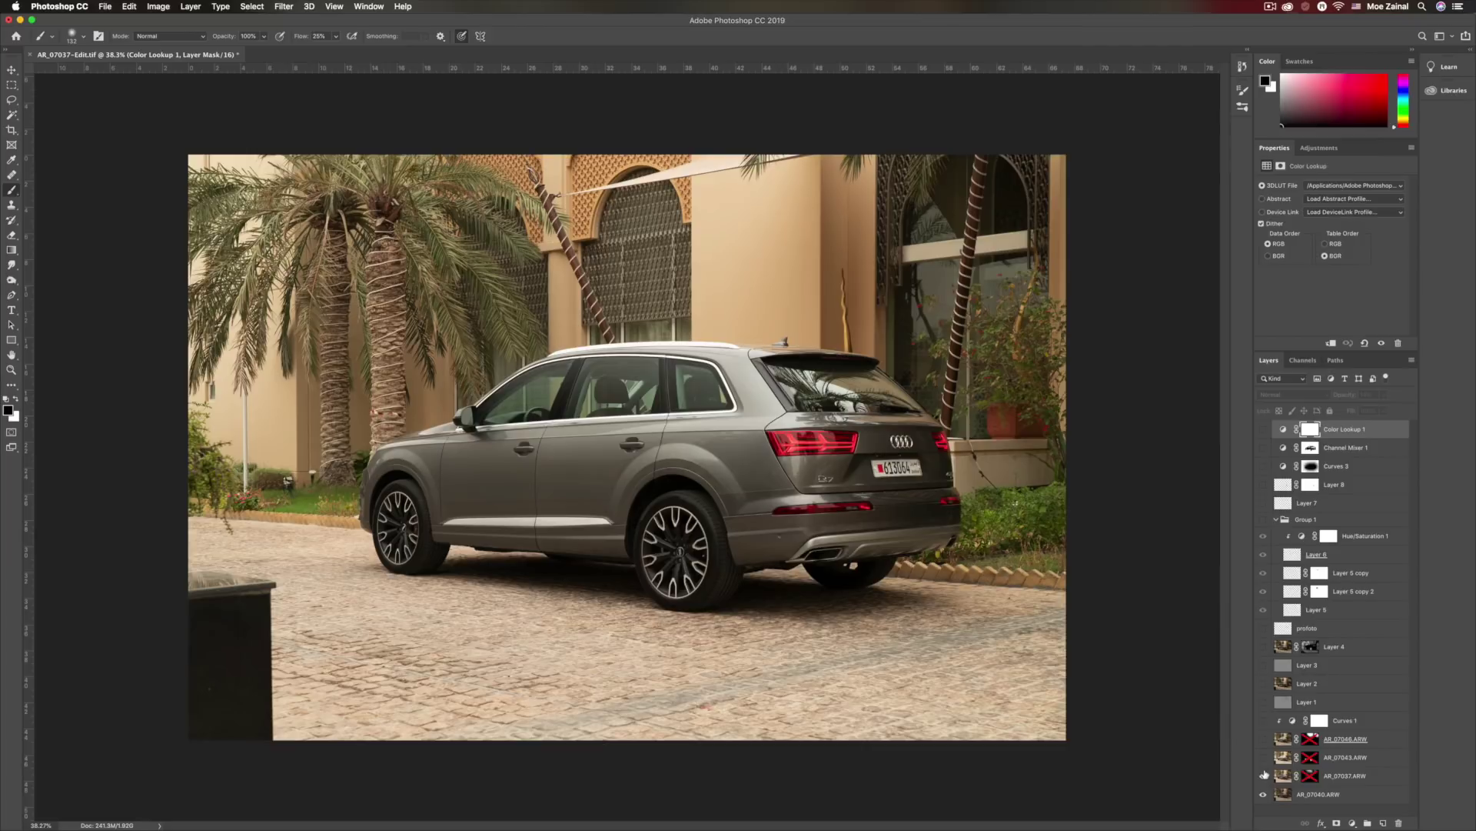
- Preview the unmasked AR_07037.ARW, AR_07043.ARW and AR_07046.ARW exposures by switching each layer's visibility
click(1262, 775)
click(1263, 775)
click(1263, 758)
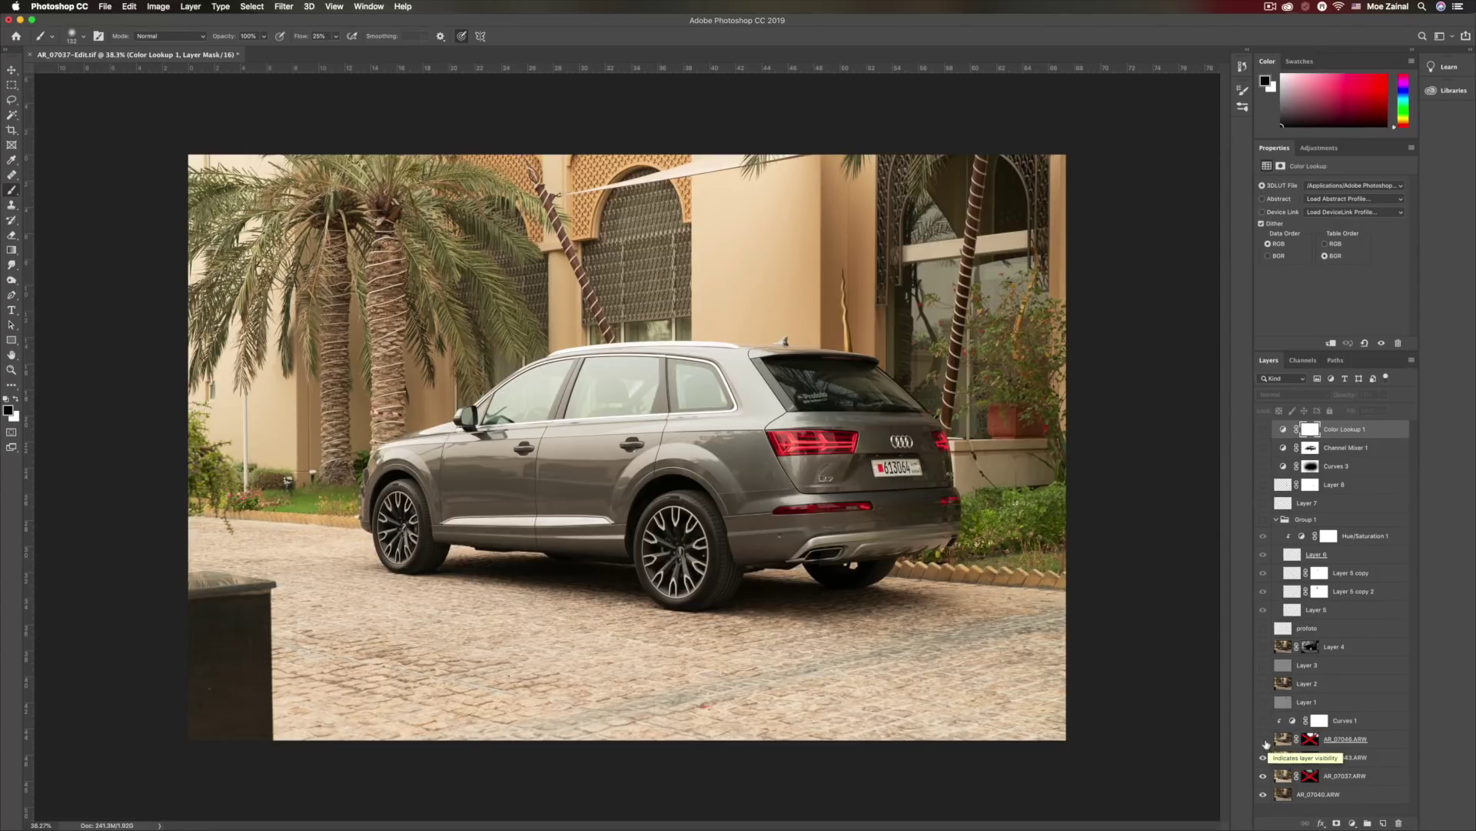
click(1262, 739)
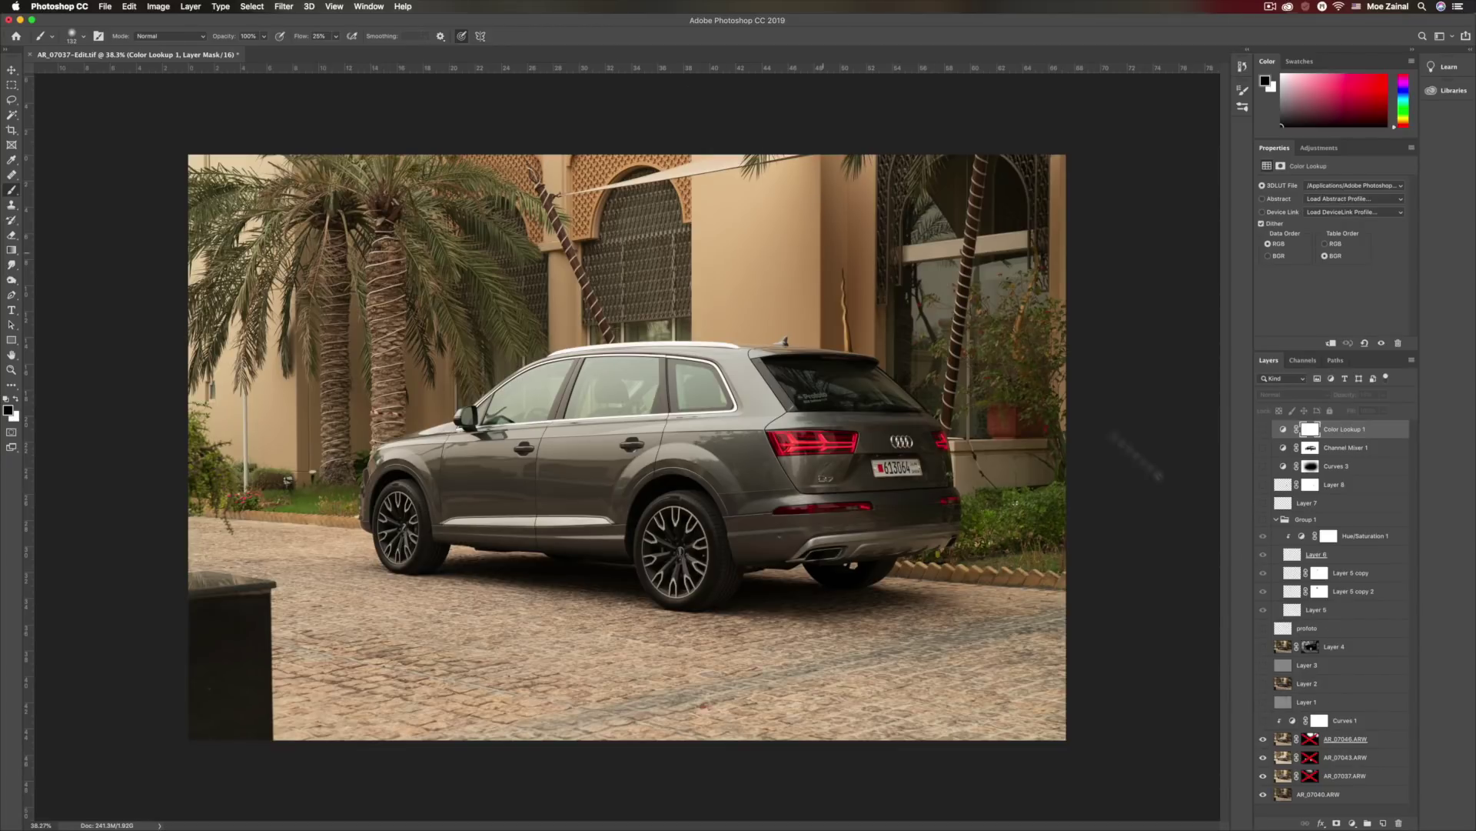
click(1282, 643)
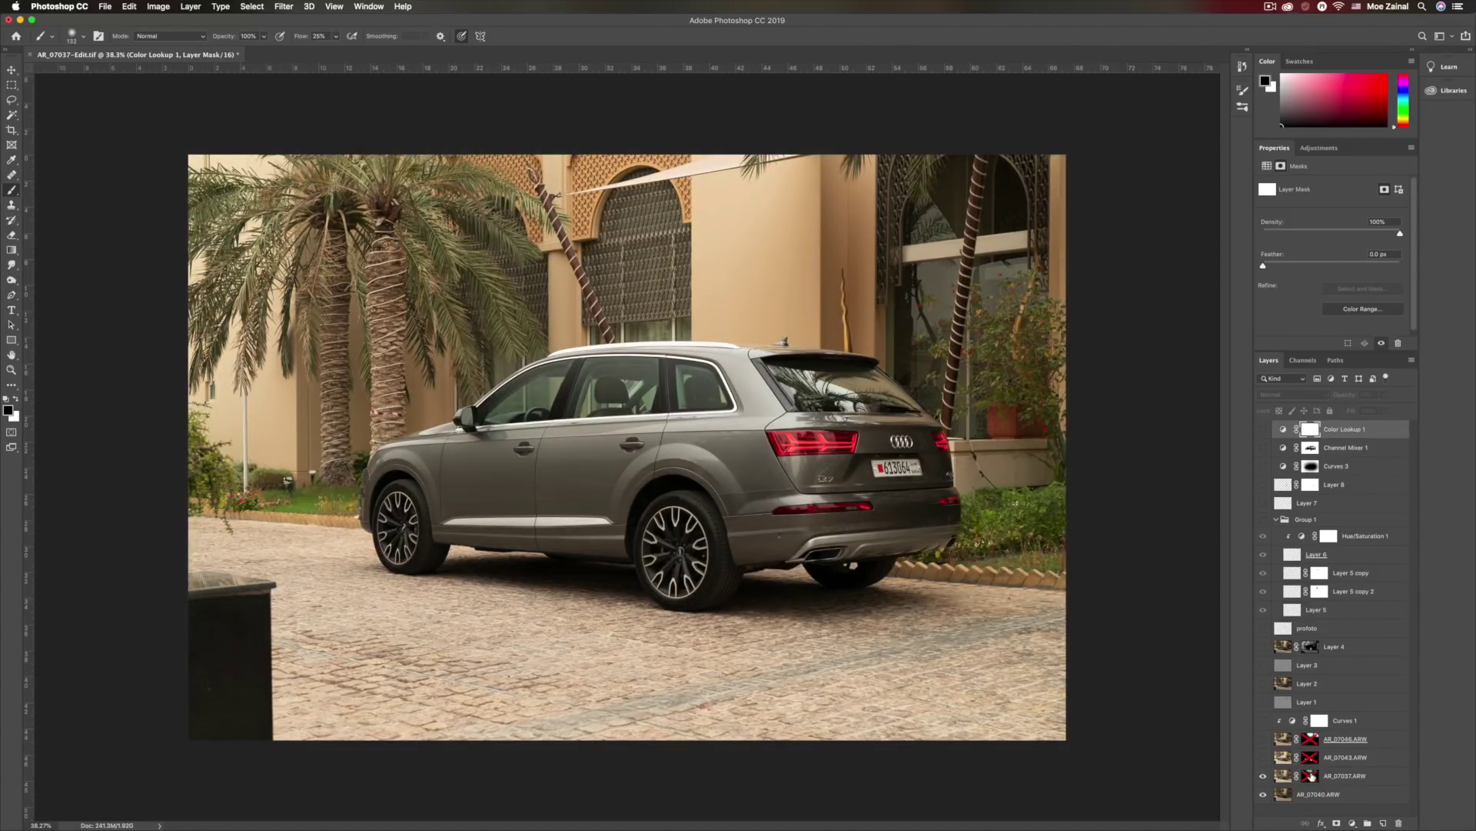
- Enable the layer mask of AR_07037.ARW and compare the image with that layer hidden and shown, leaving it visible
shift+click(1310, 775)
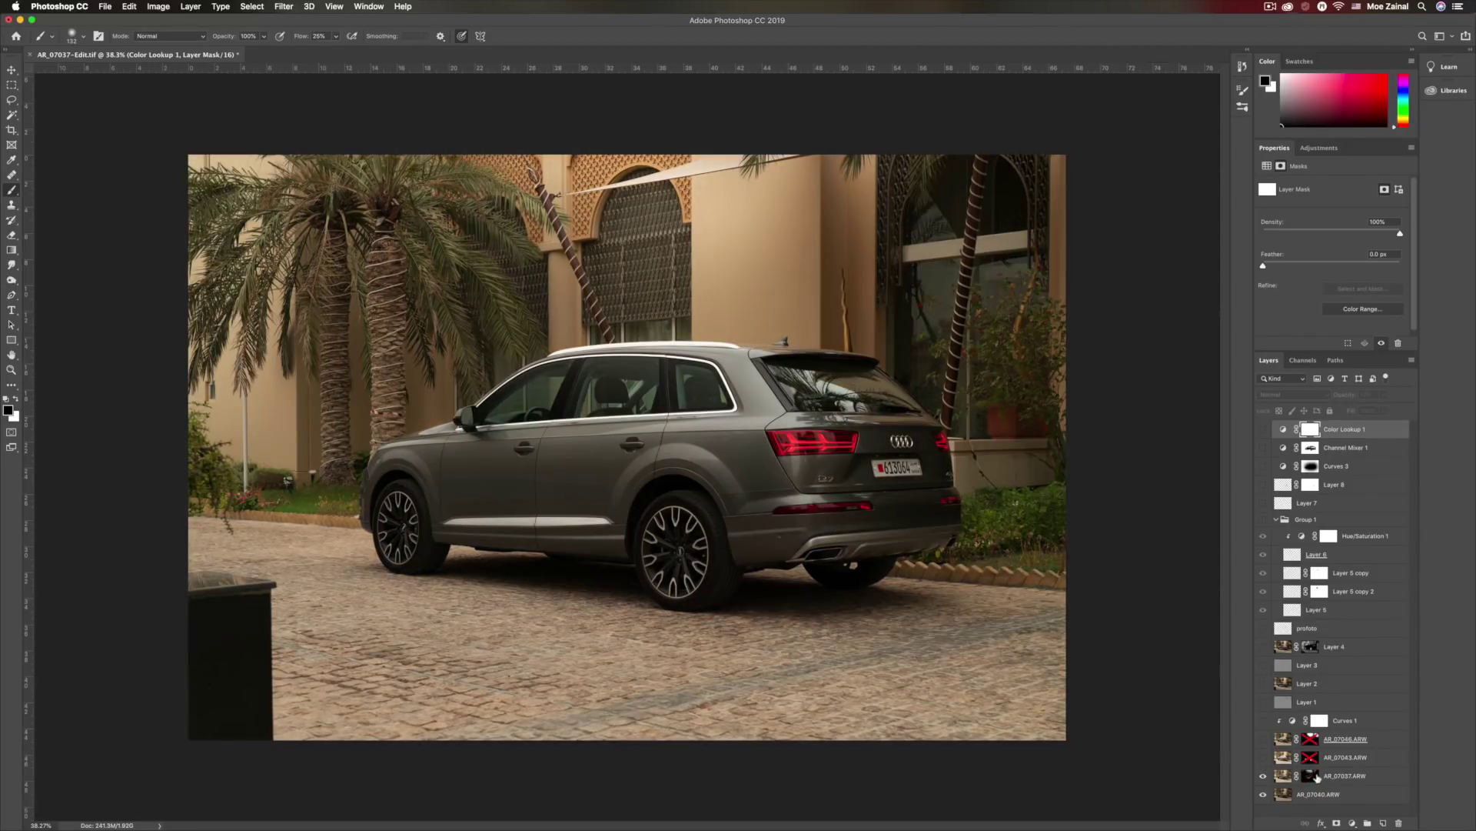
click(1263, 777)
click(1264, 778)
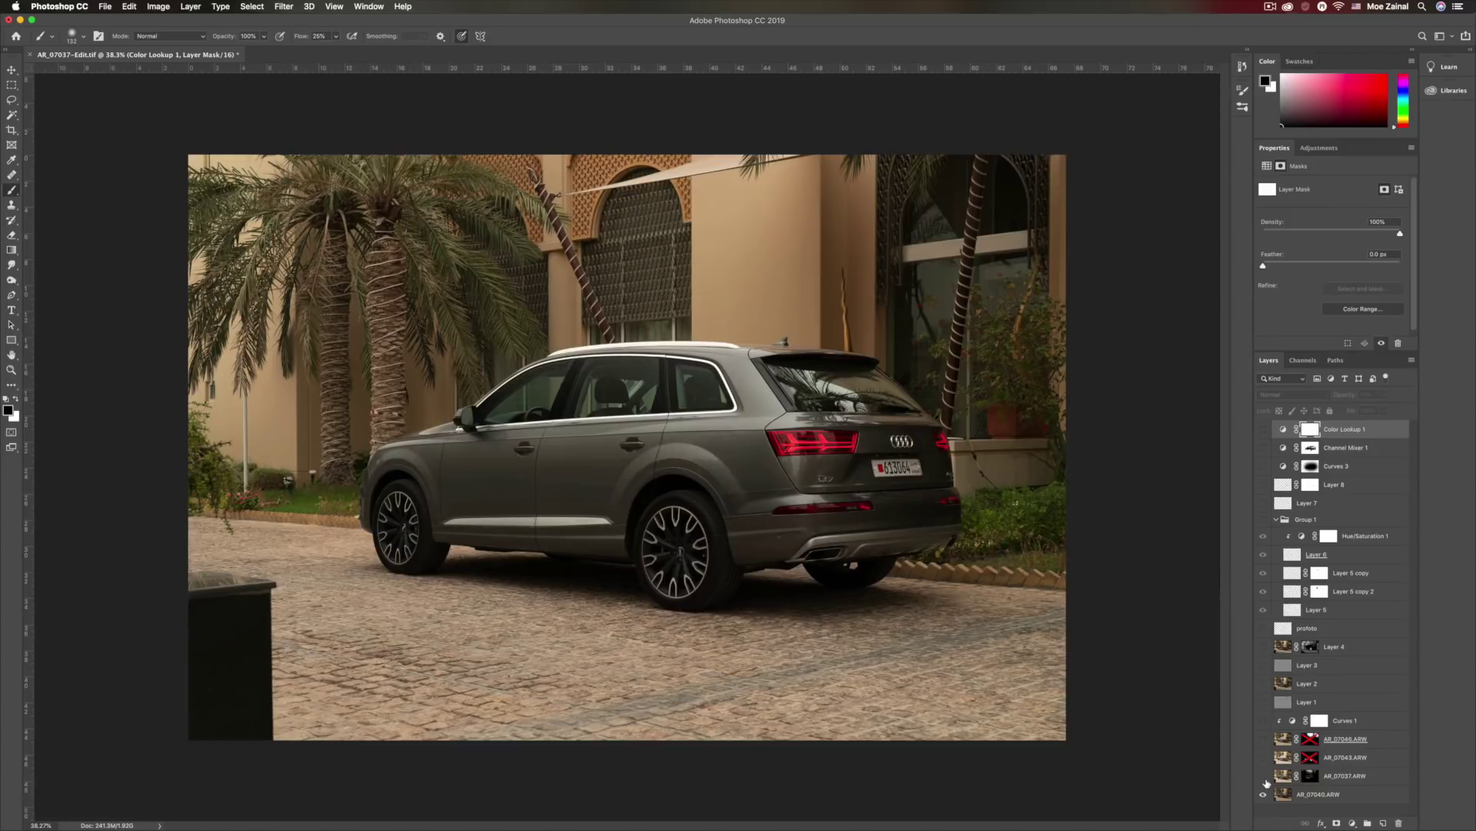
click(1265, 777)
click(1264, 777)
click(1264, 778)
click(1264, 777)
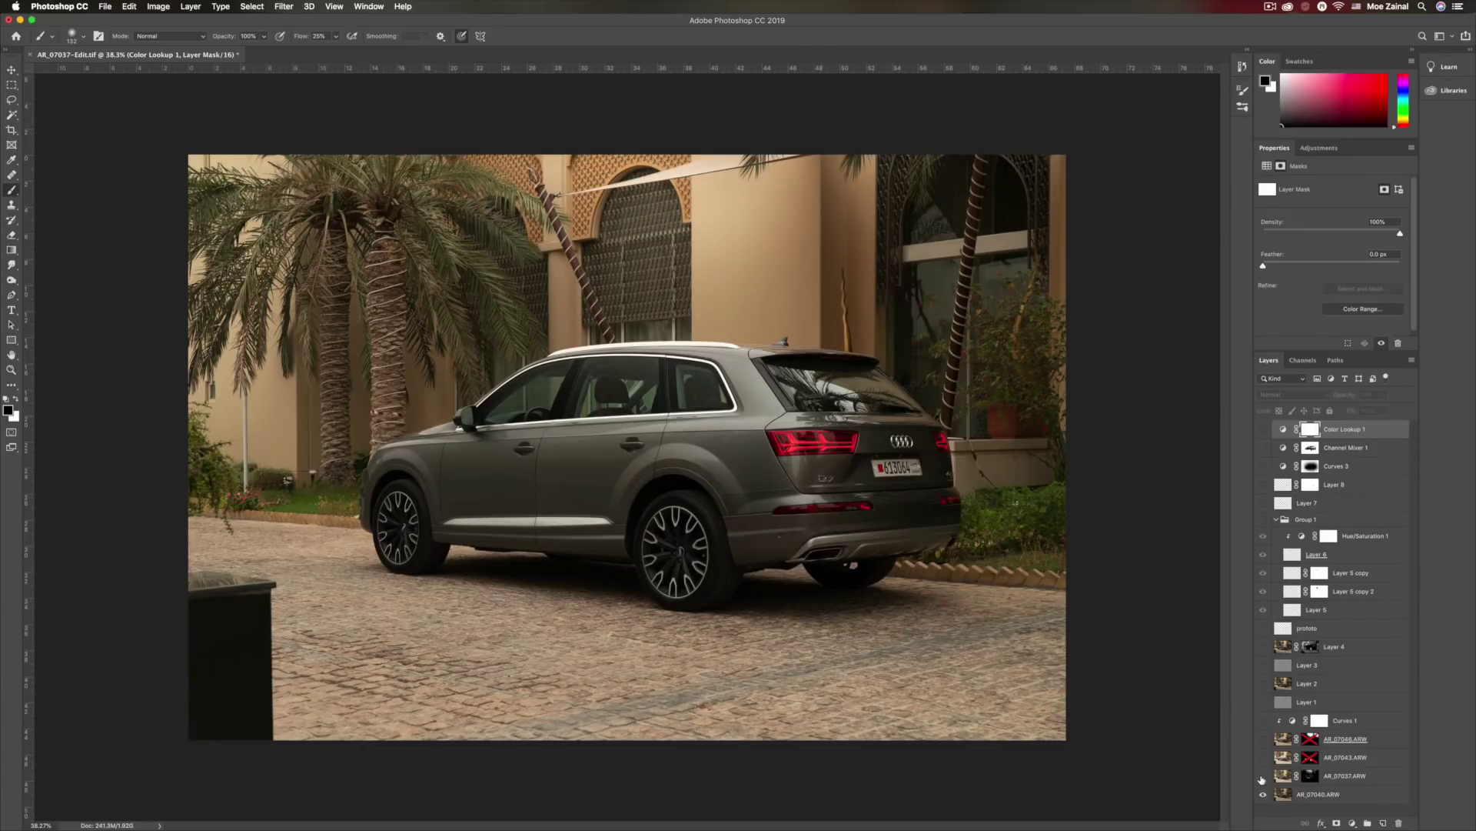
click(1263, 777)
- Enable the layer masks of AR_07043.ARW and AR_07046.ARW and make both exposure layers visible over the base image
shift+click(1310, 758)
shift+click(1311, 757)
shift+click(1310, 758)
click(1261, 759)
click(1262, 758)
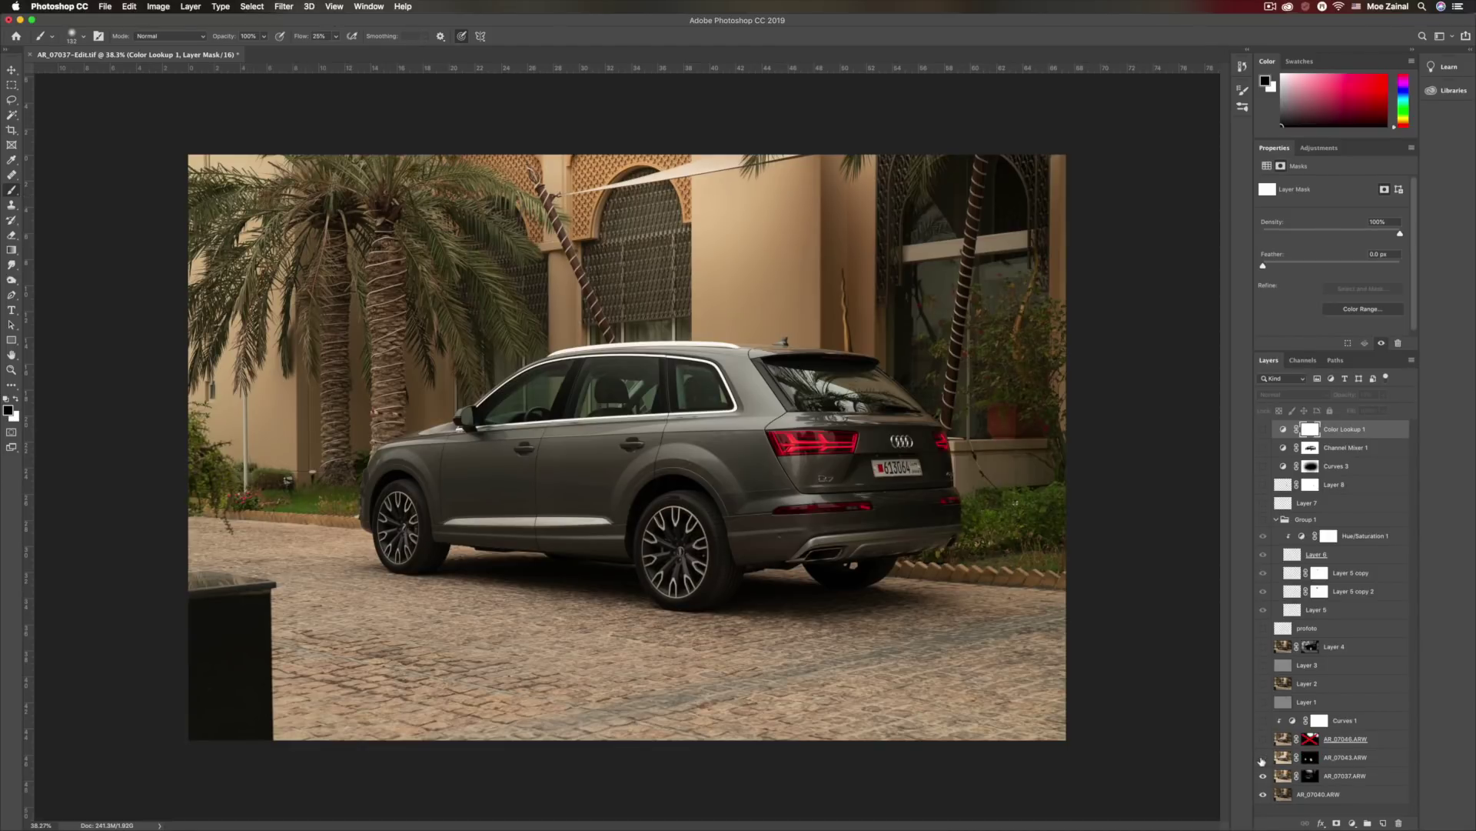
click(1262, 759)
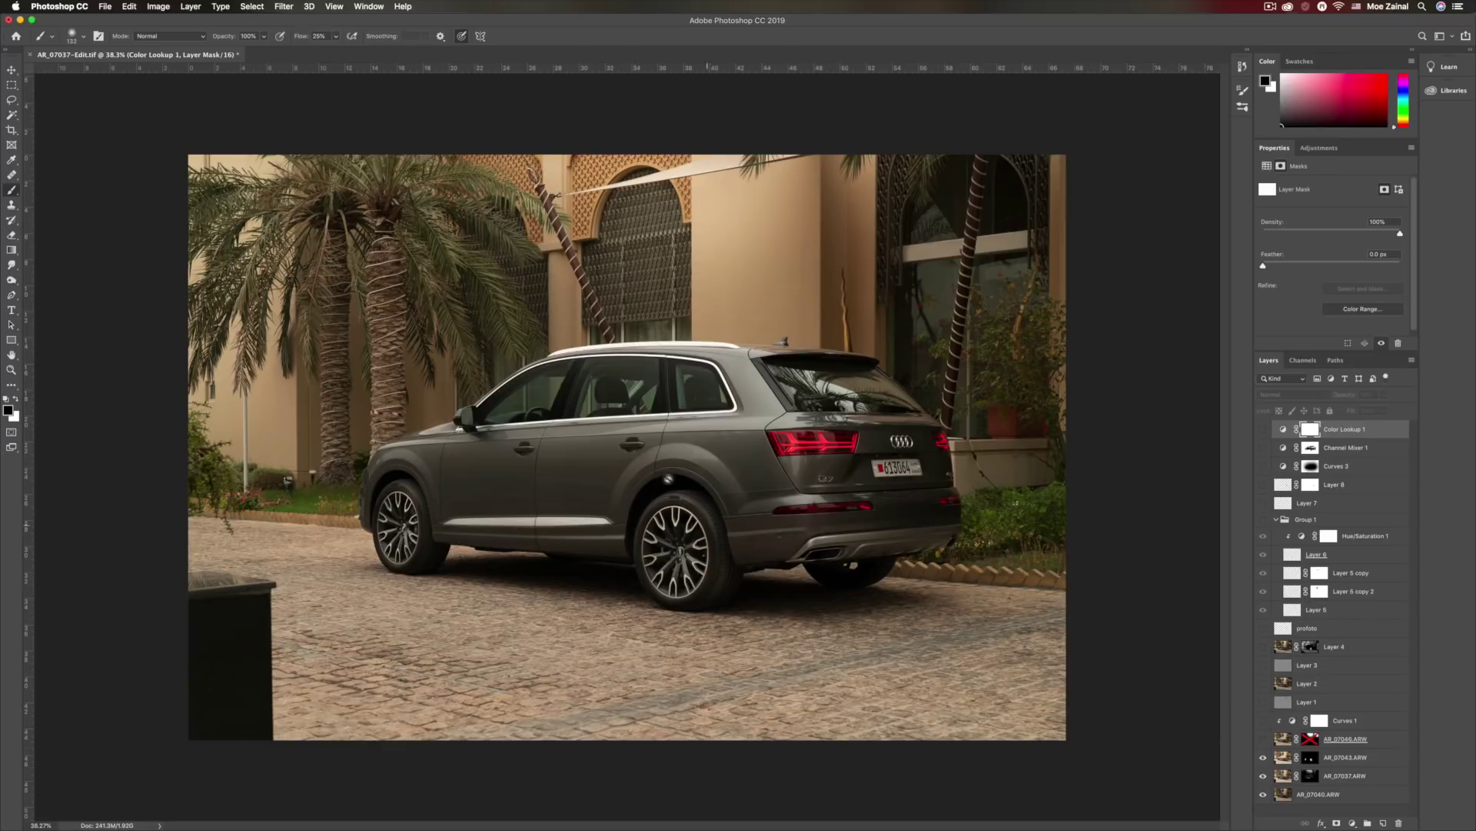
click(1262, 759)
click(1263, 759)
shift+click(1312, 740)
click(1264, 740)
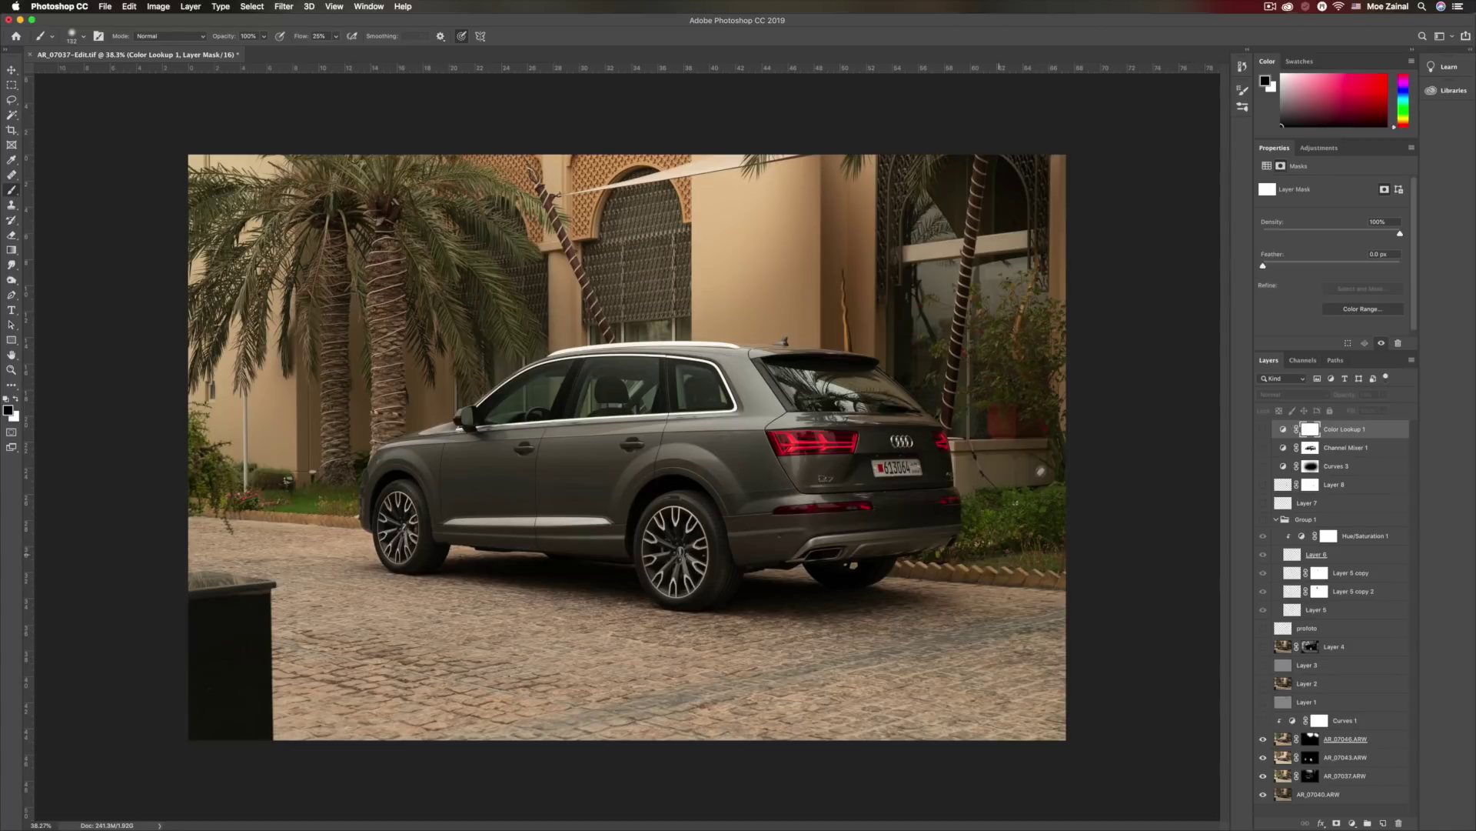
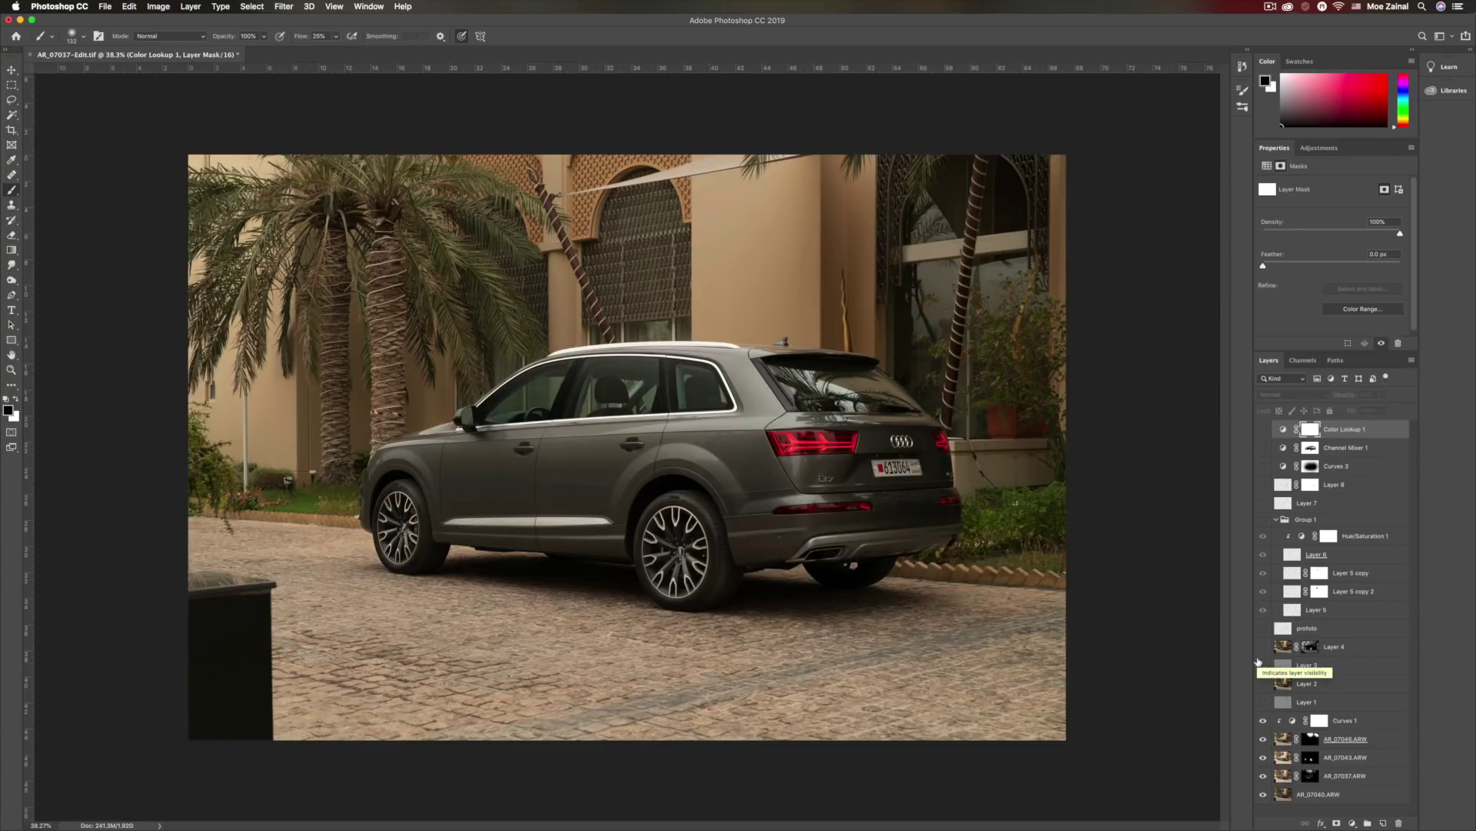
- Turn on Layer 1 above the Curves 1 adjustment and compare the image with and without it
click(1263, 702)
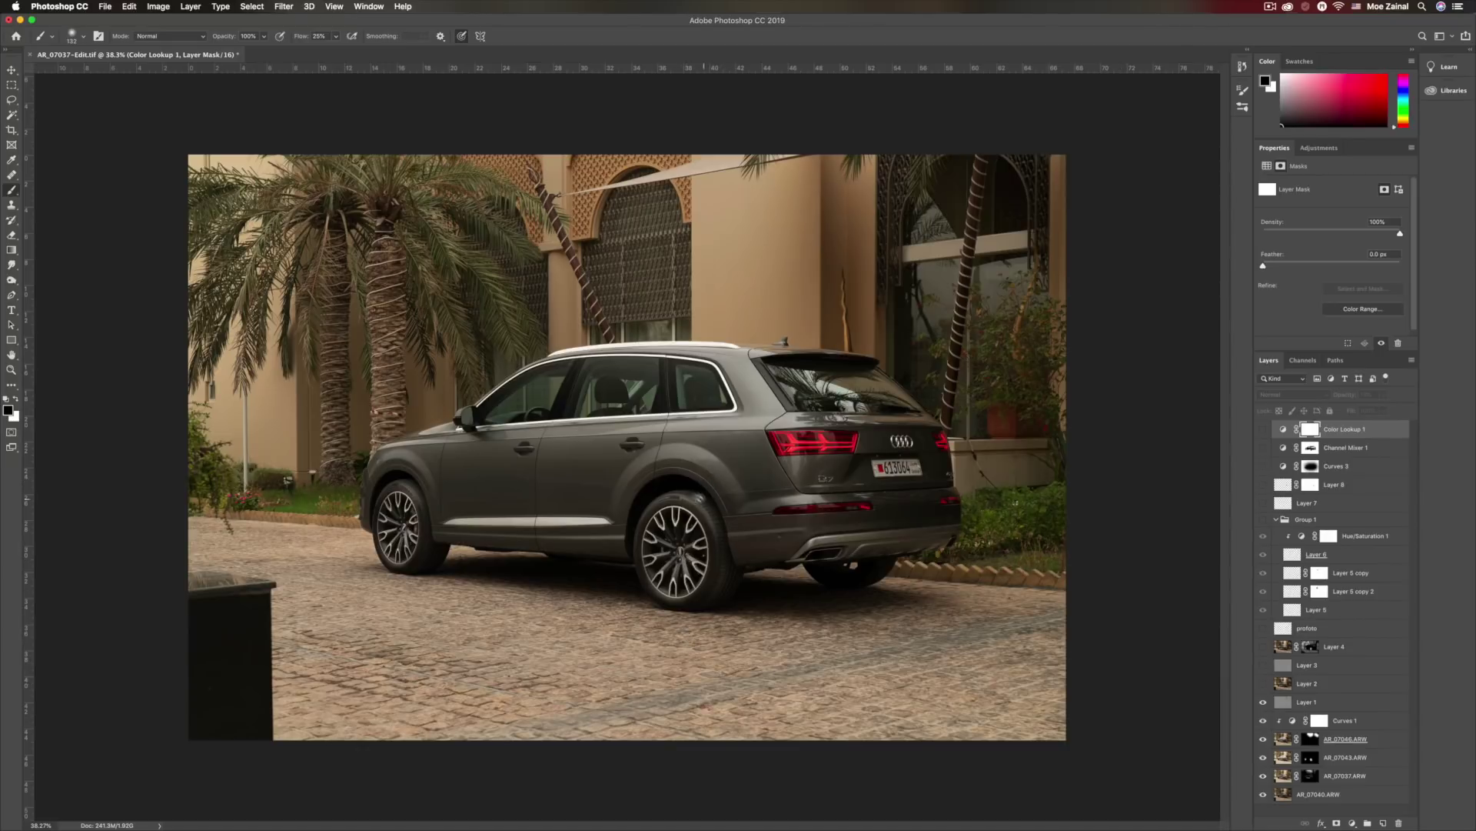
click(1263, 703)
click(1264, 703)
click(1265, 704)
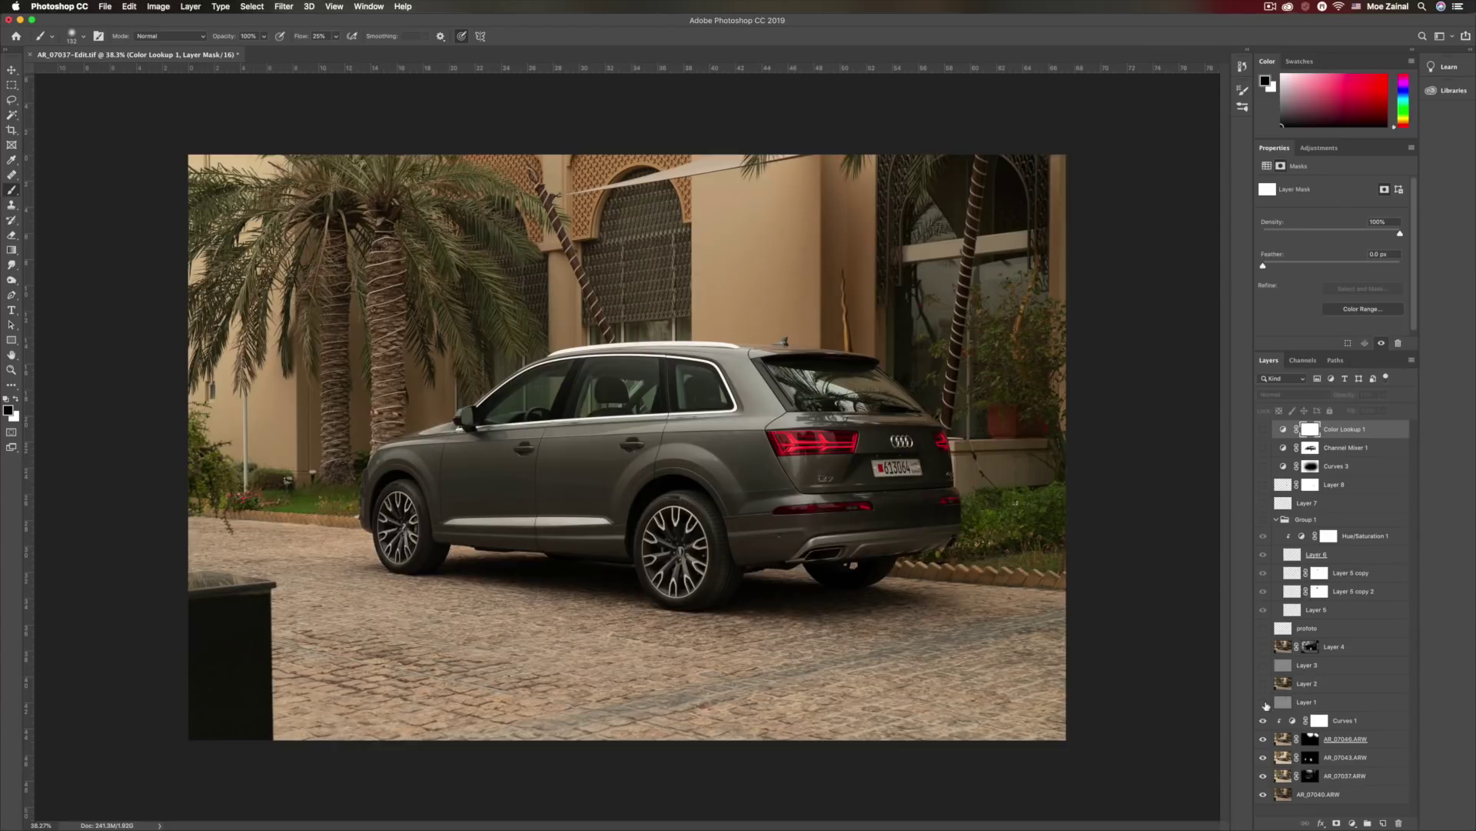
click(1263, 702)
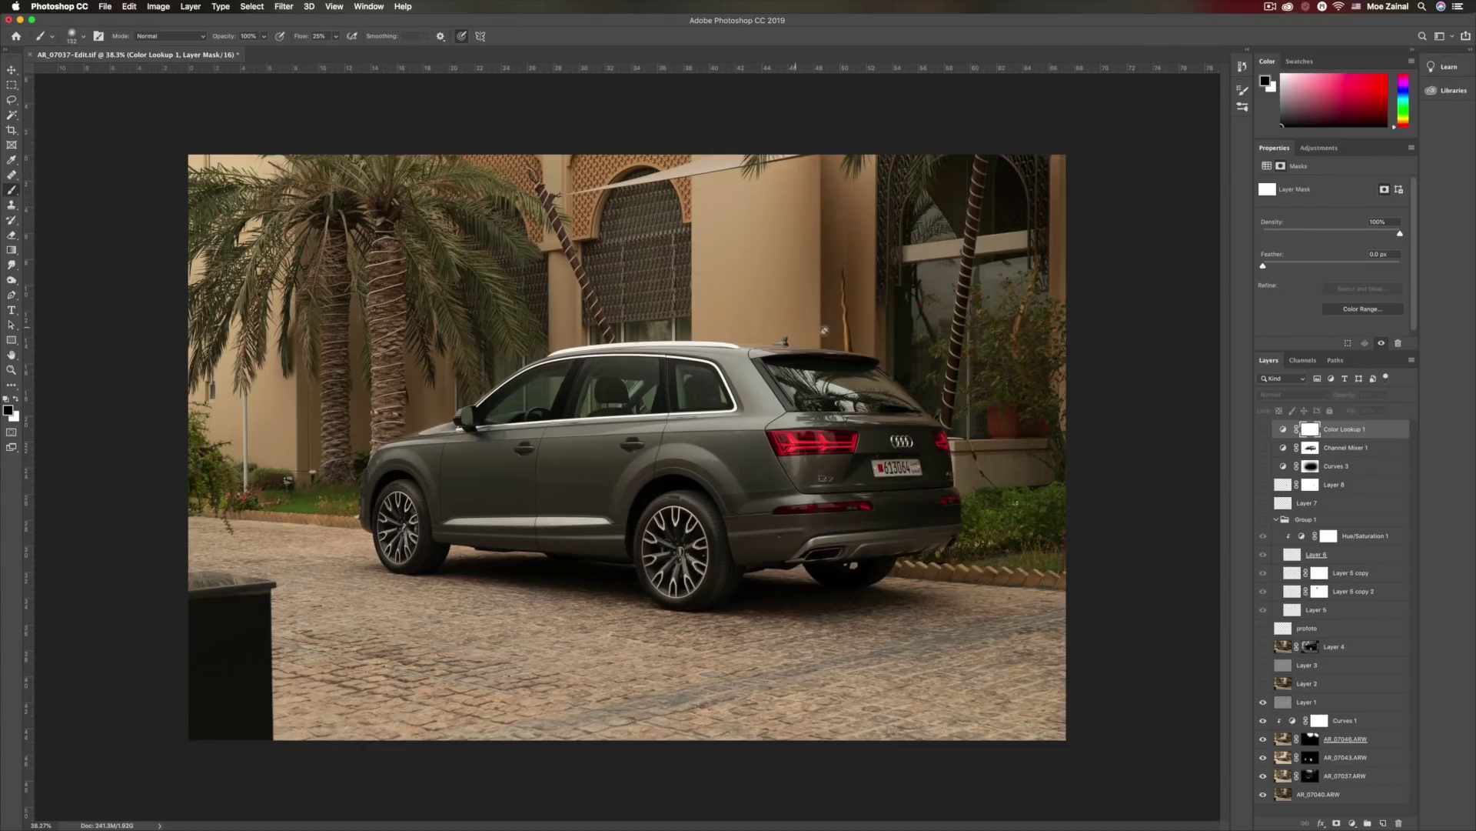
click(1263, 704)
click(1263, 704)
- Examine the effect of Layer 1 up close on the palm trees and the front of the car
scroll(312, 354, up, 8)
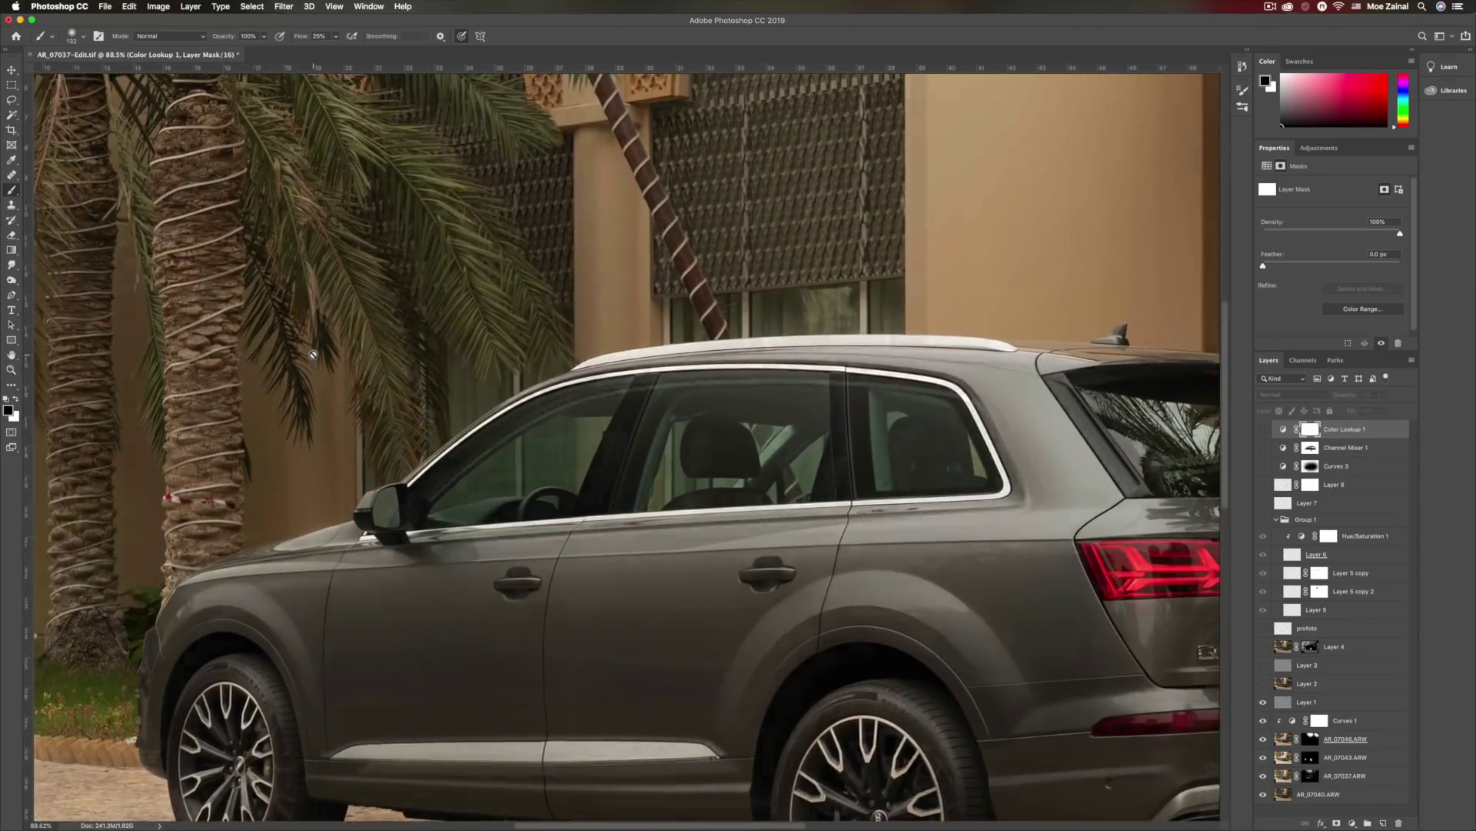
scroll(721, 449, left, 2)
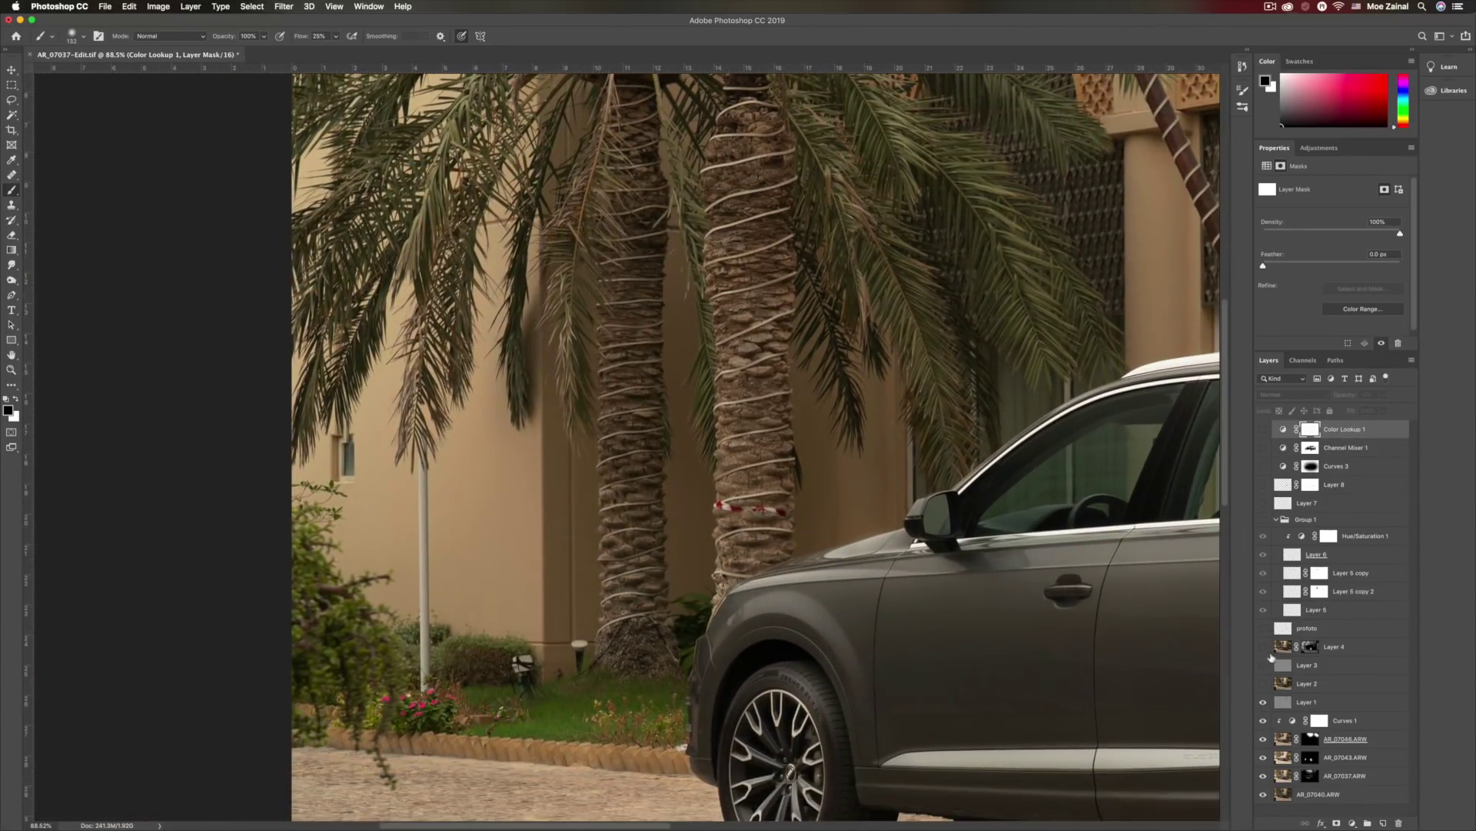
click(1264, 702)
click(1263, 702)
scroll(767, 538, down, 6)
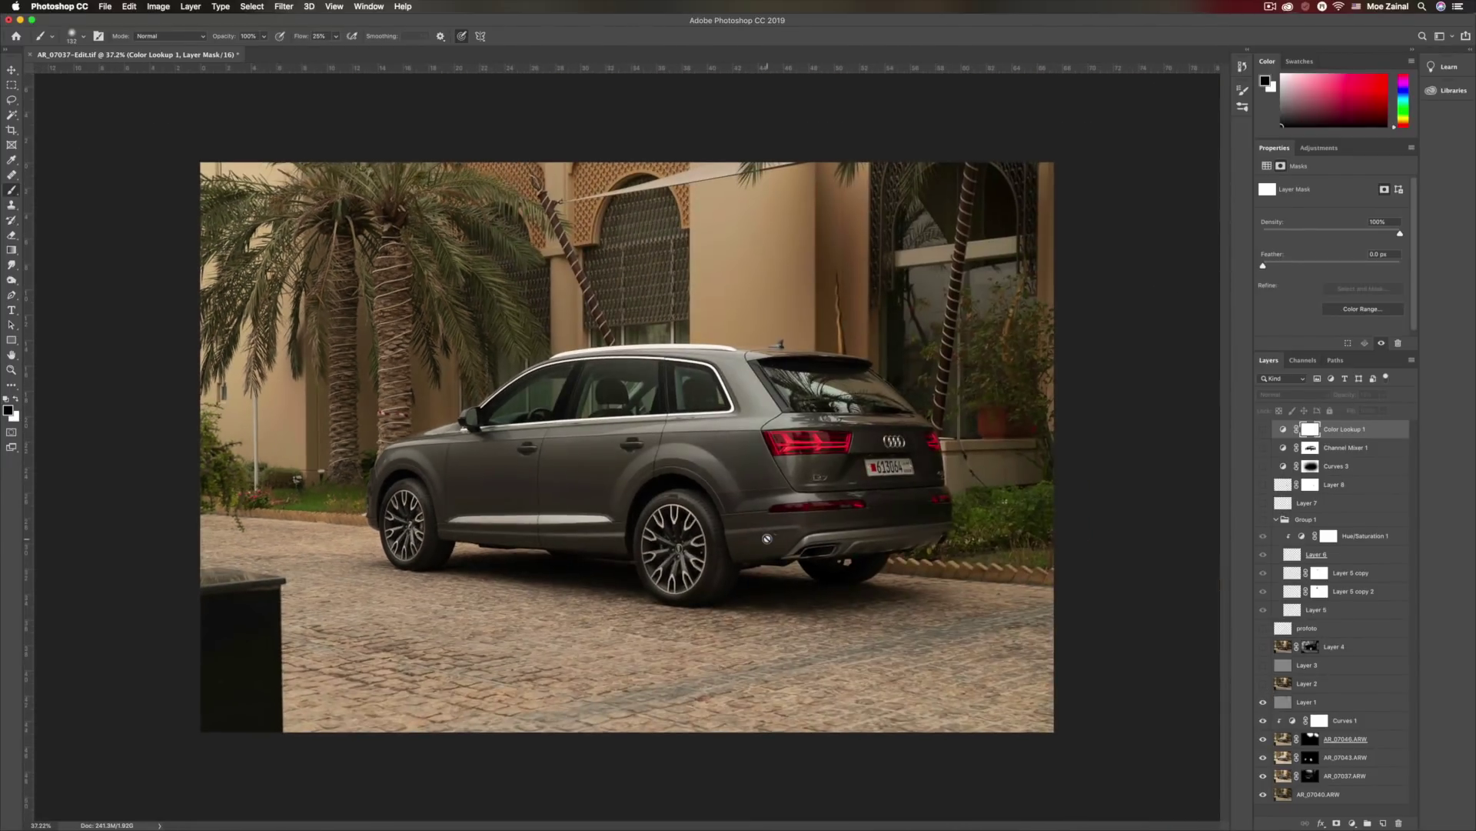
- Turn on Layer 2 and Layer 3 above the blended exposures and select each in turn
click(1264, 684)
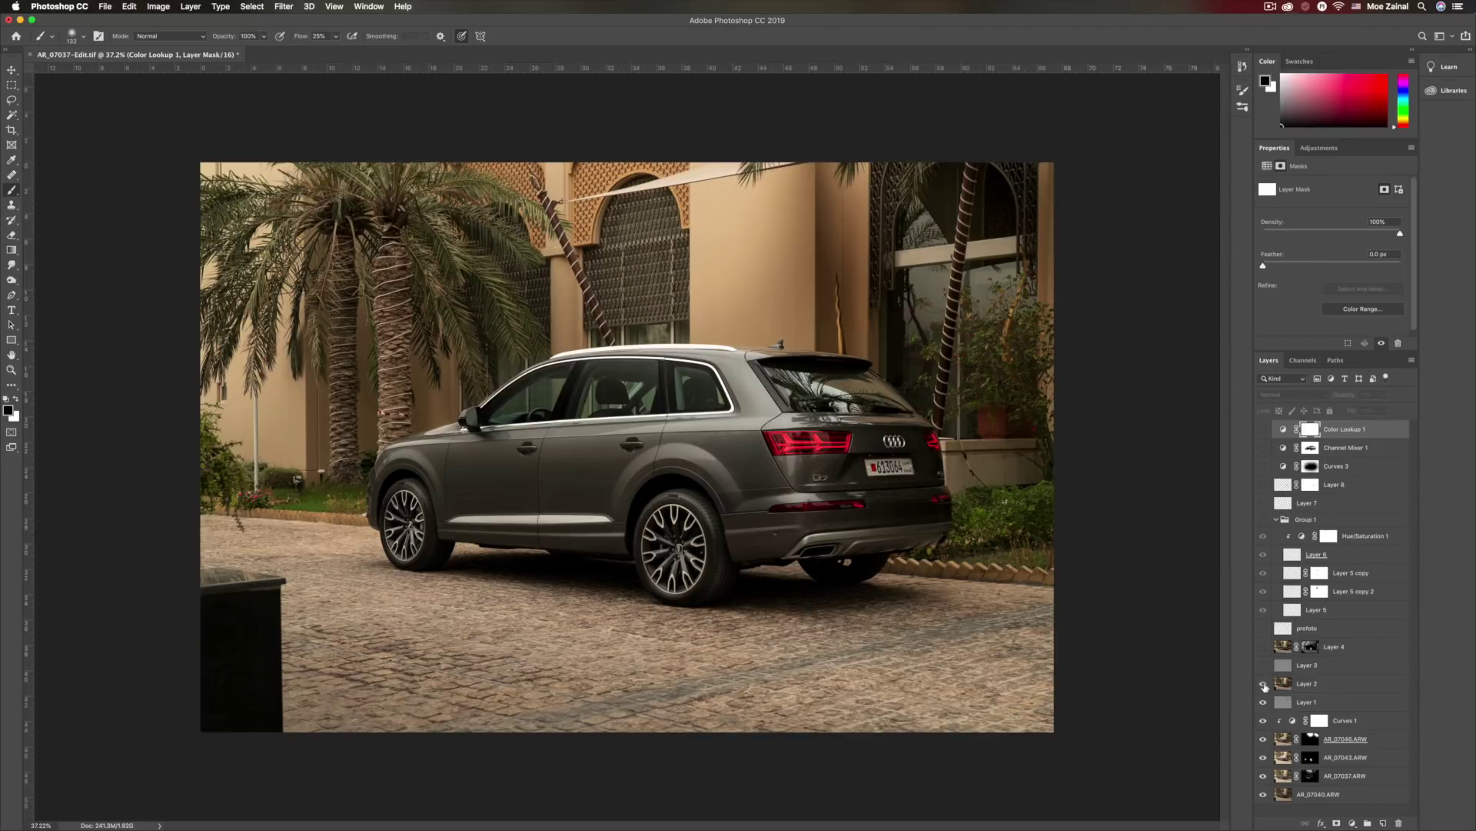
click(1284, 685)
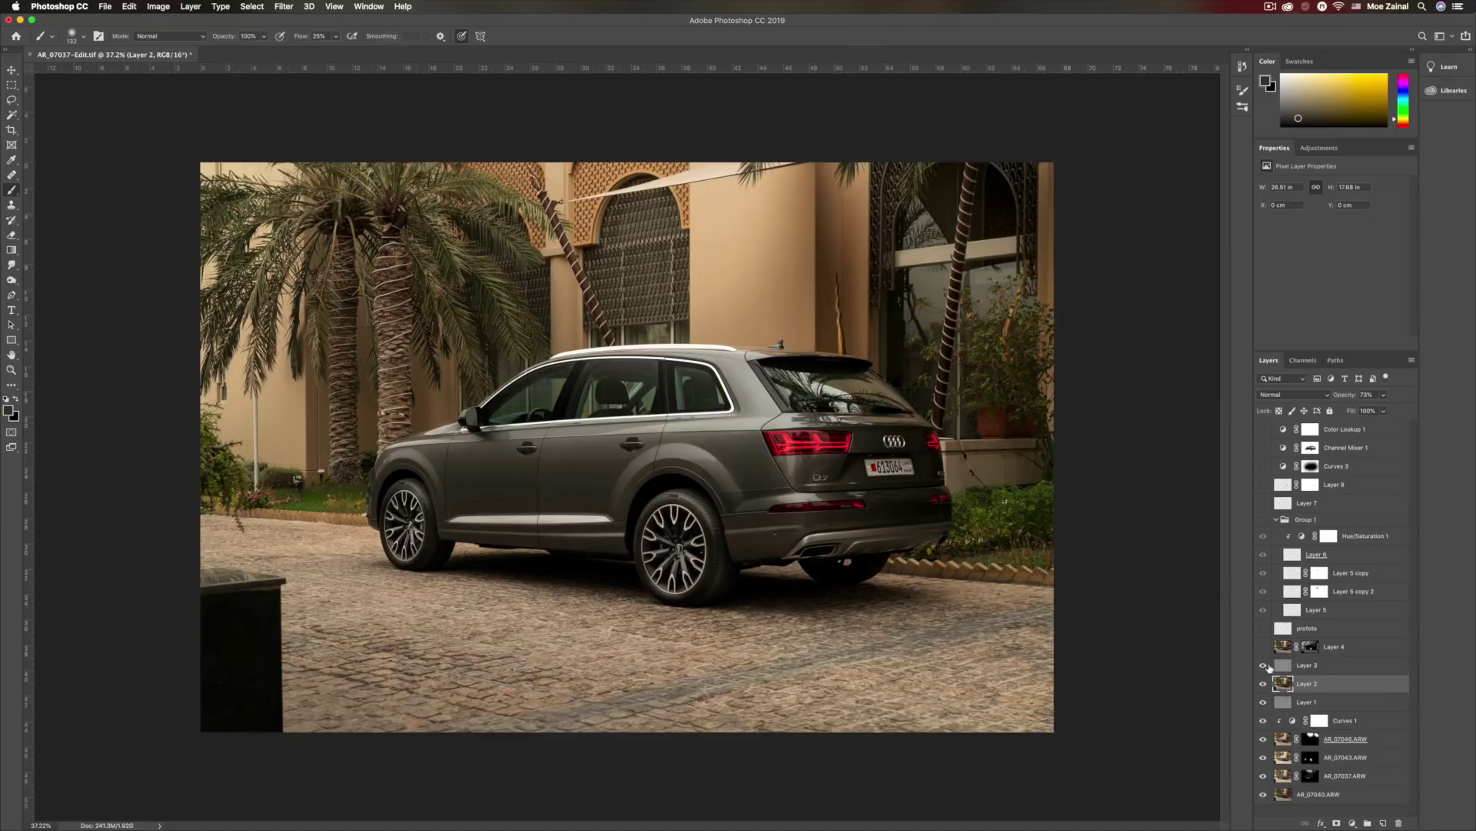
click(1281, 666)
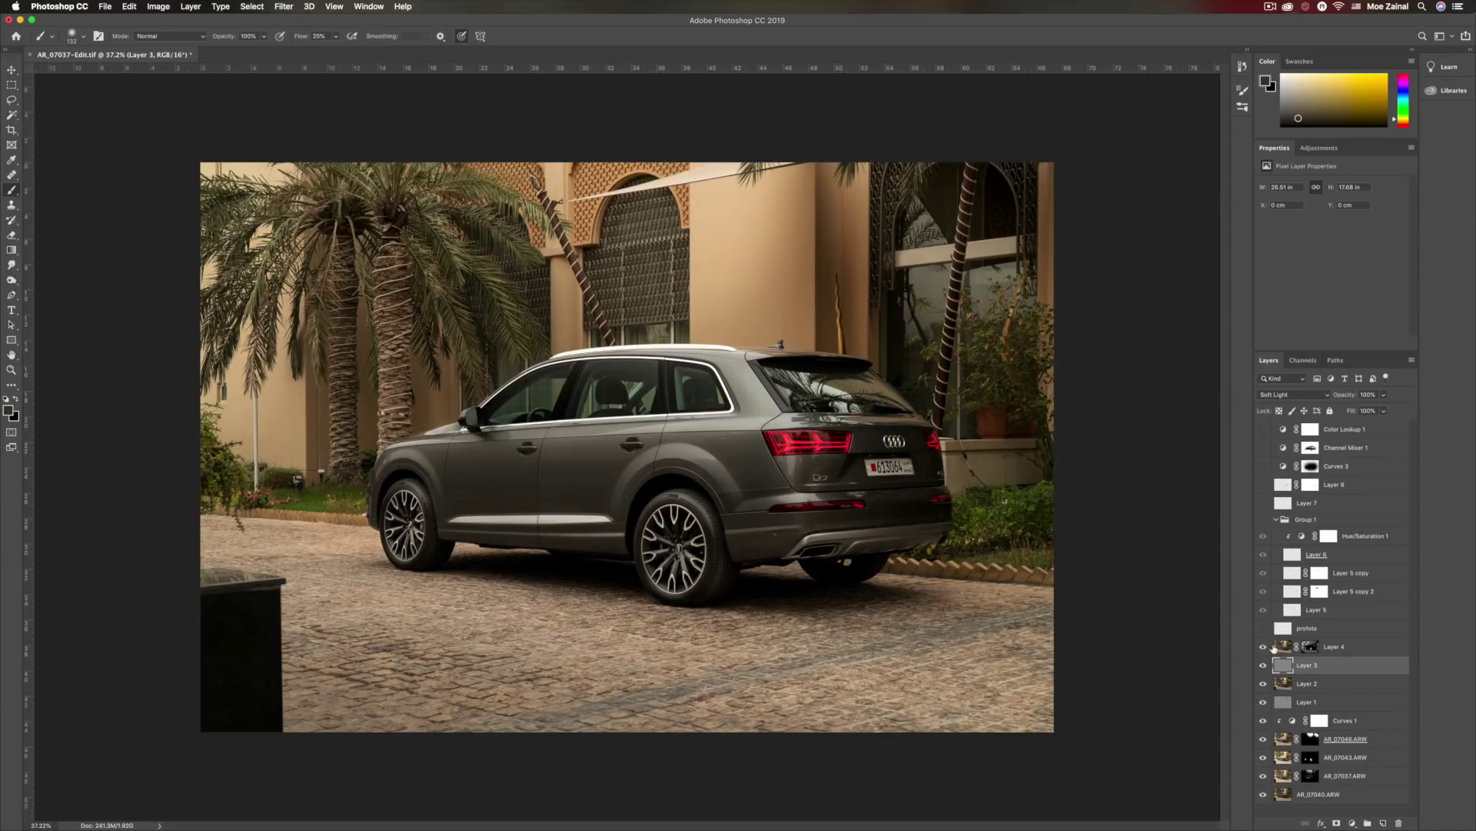
- Select Layer 4 and set its opacity to 100%
click(1282, 648)
click(1384, 395)
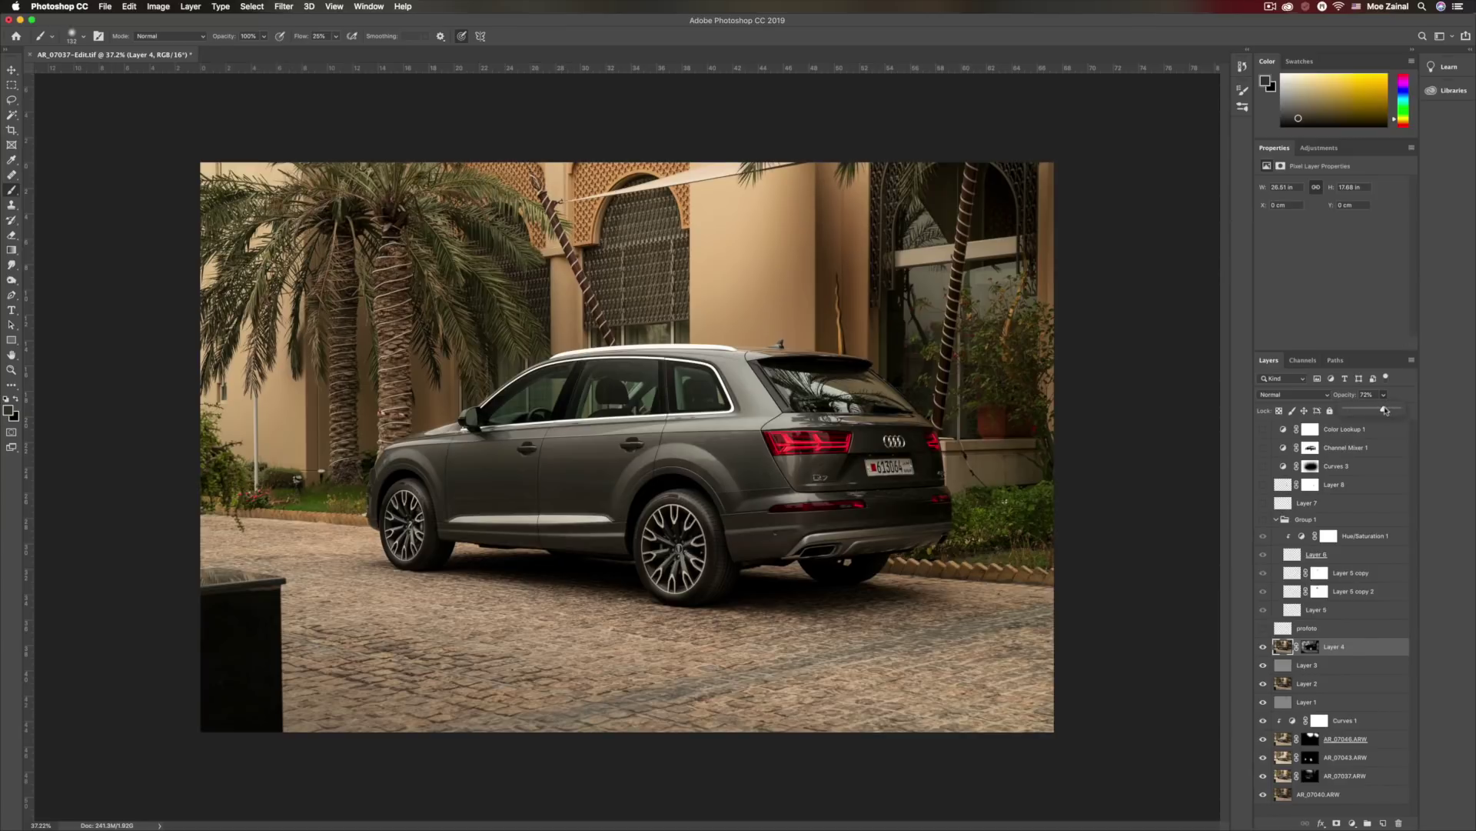
drag(1383, 408, 1434, 413)
click(1434, 413)
- Examine the palm fronds, wrapped pole and window screens up close with Layer 4 shown and hidden
key(super+equal)
scroll(488, 362, up, 10)
key(super+equal)
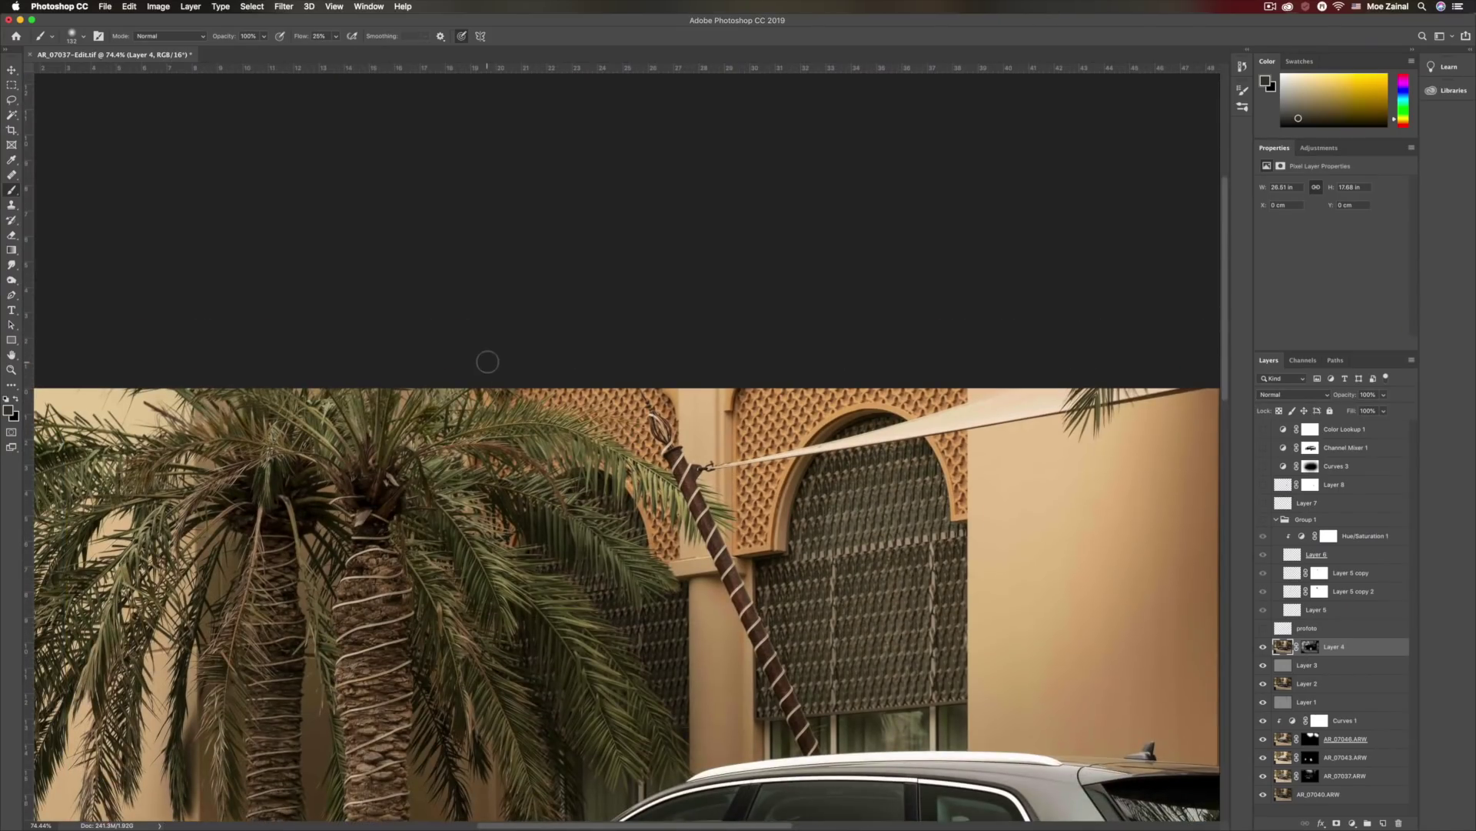
scroll(488, 361, up, 5)
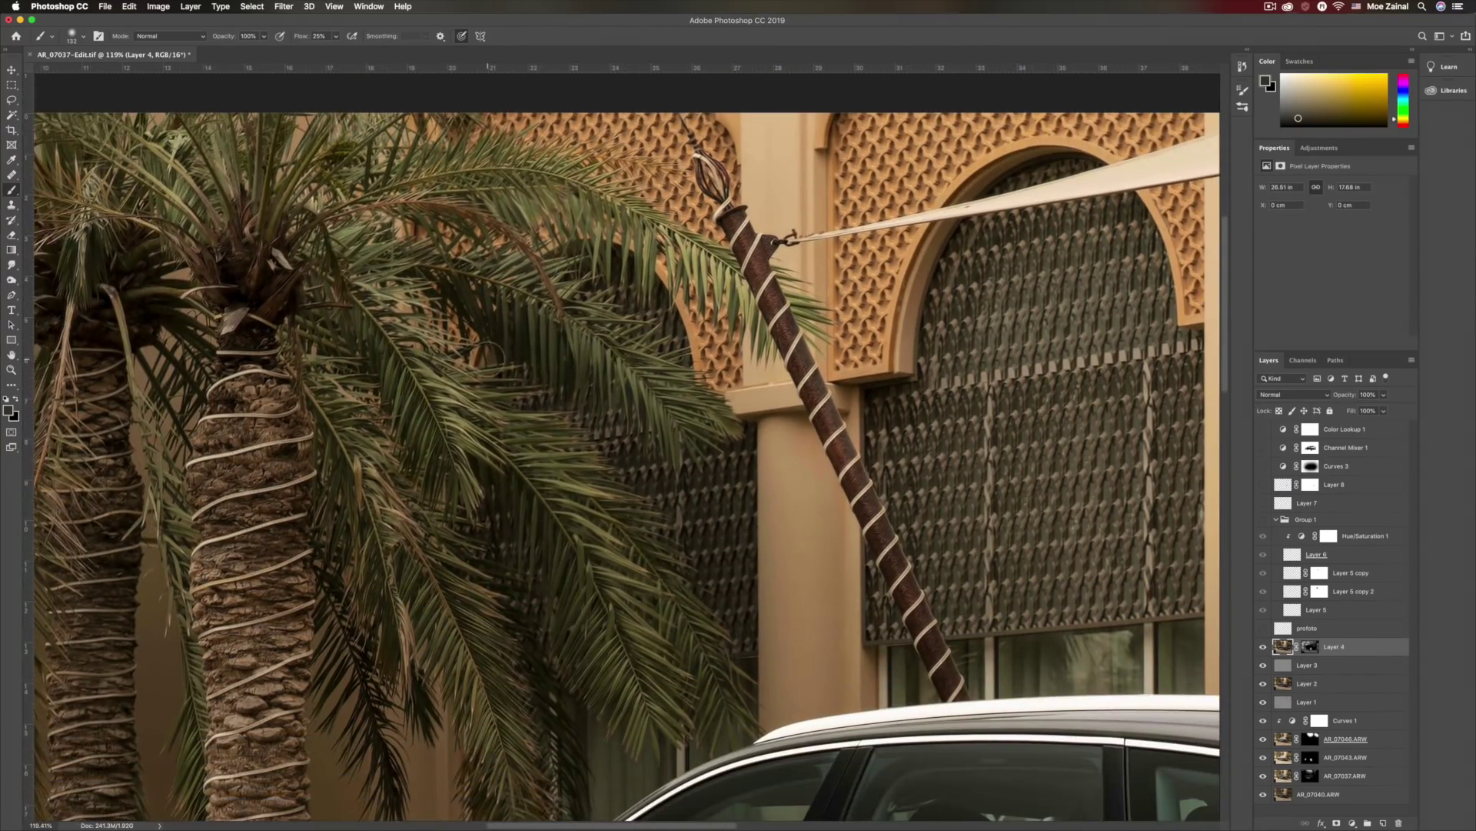
scroll(487, 358, up, 6)
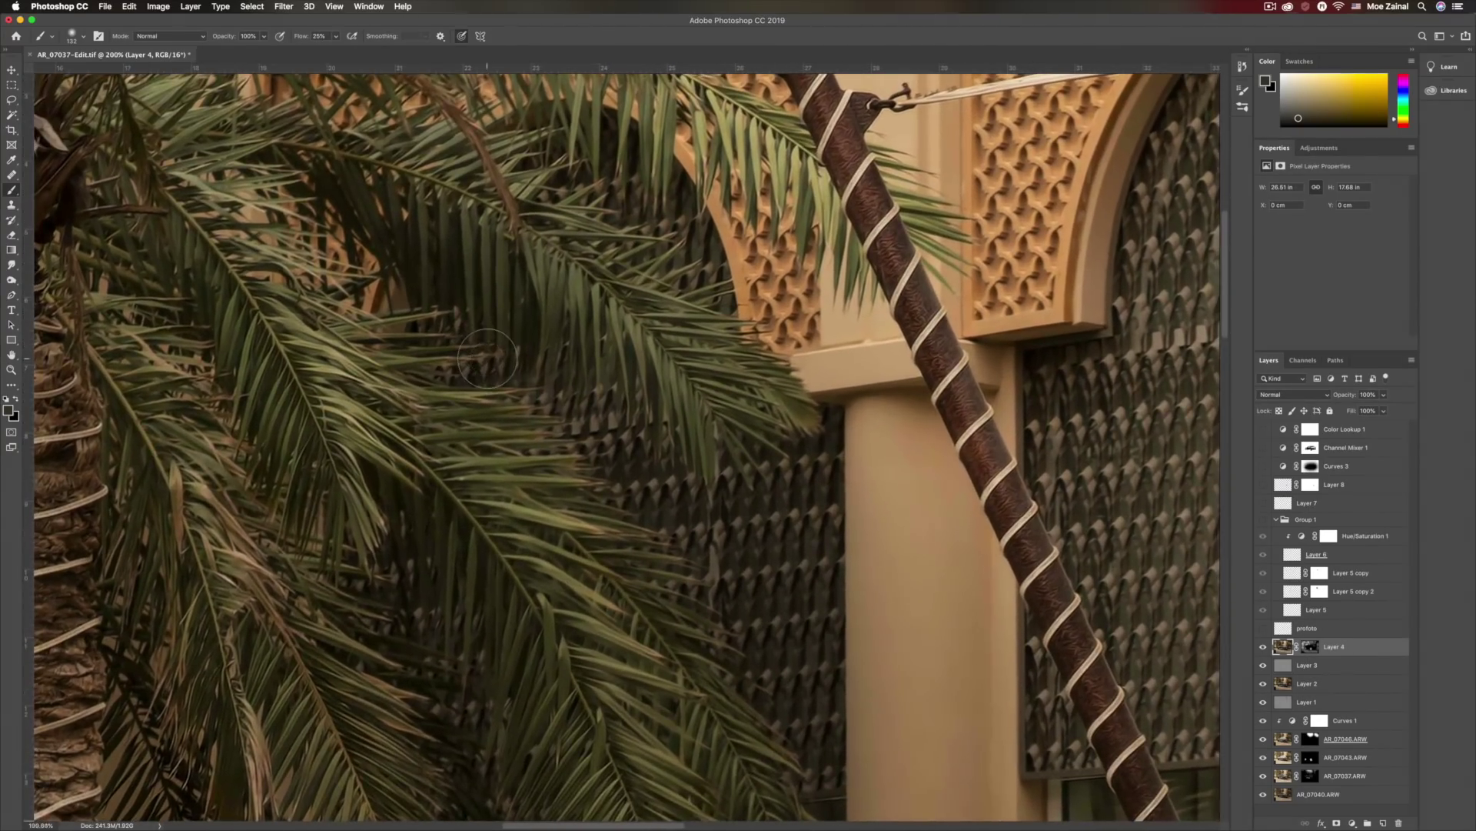
scroll(488, 359, down, 2)
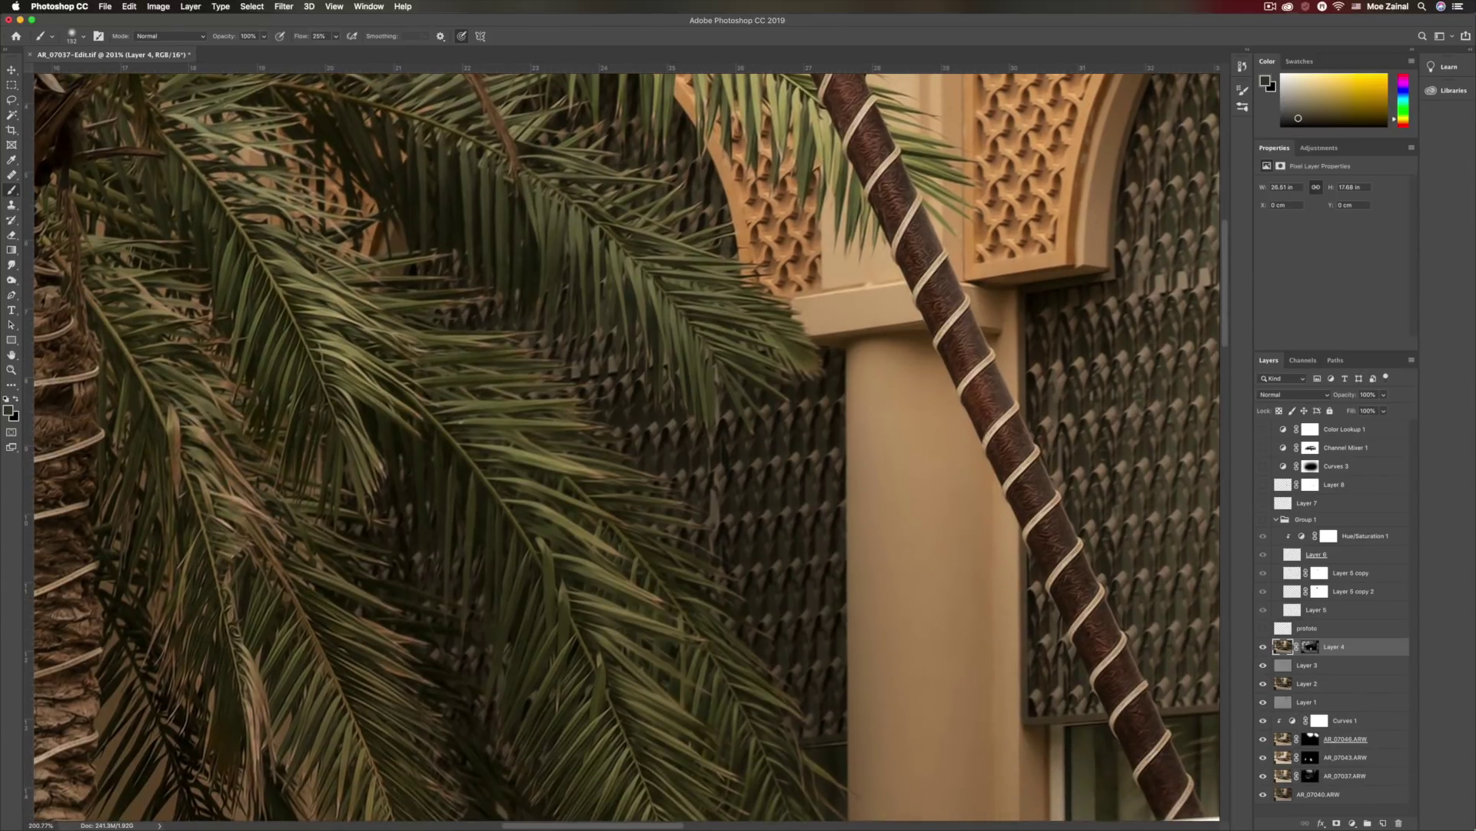
click(1263, 647)
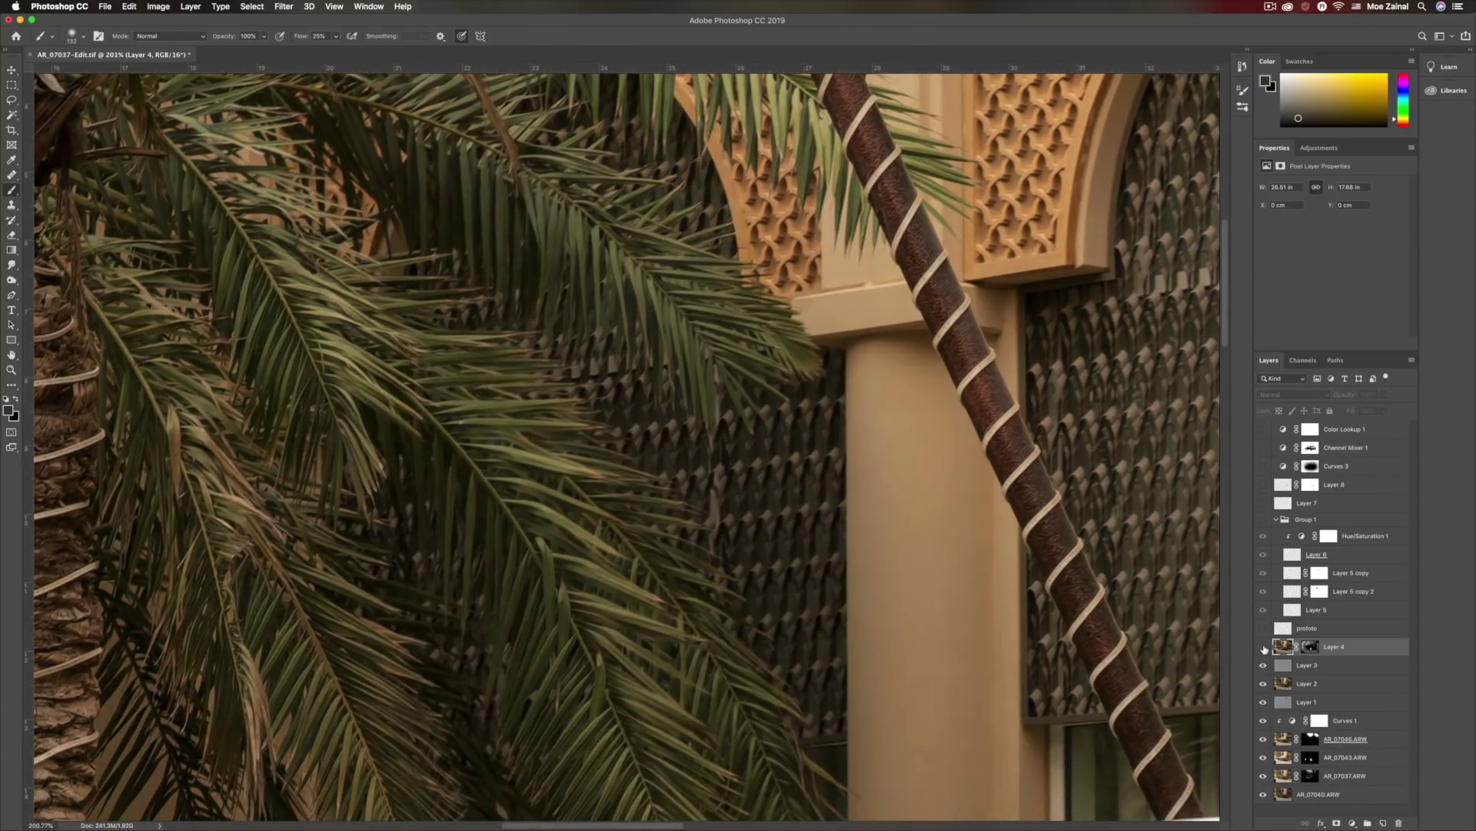
click(1263, 647)
scroll(1263, 648, up, 3)
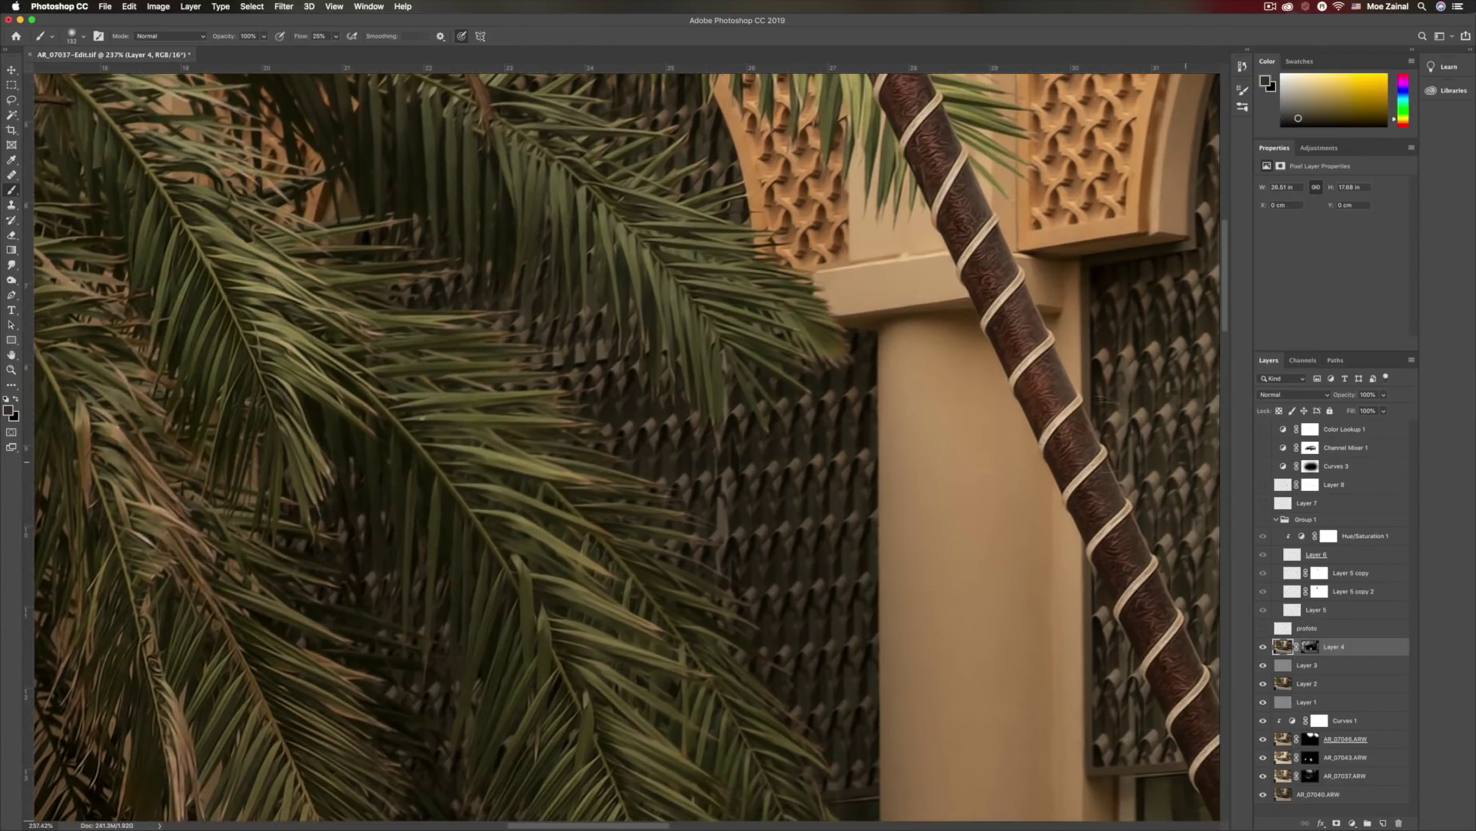
click(1263, 647)
click(1264, 647)
scroll(1114, 608, down, 5)
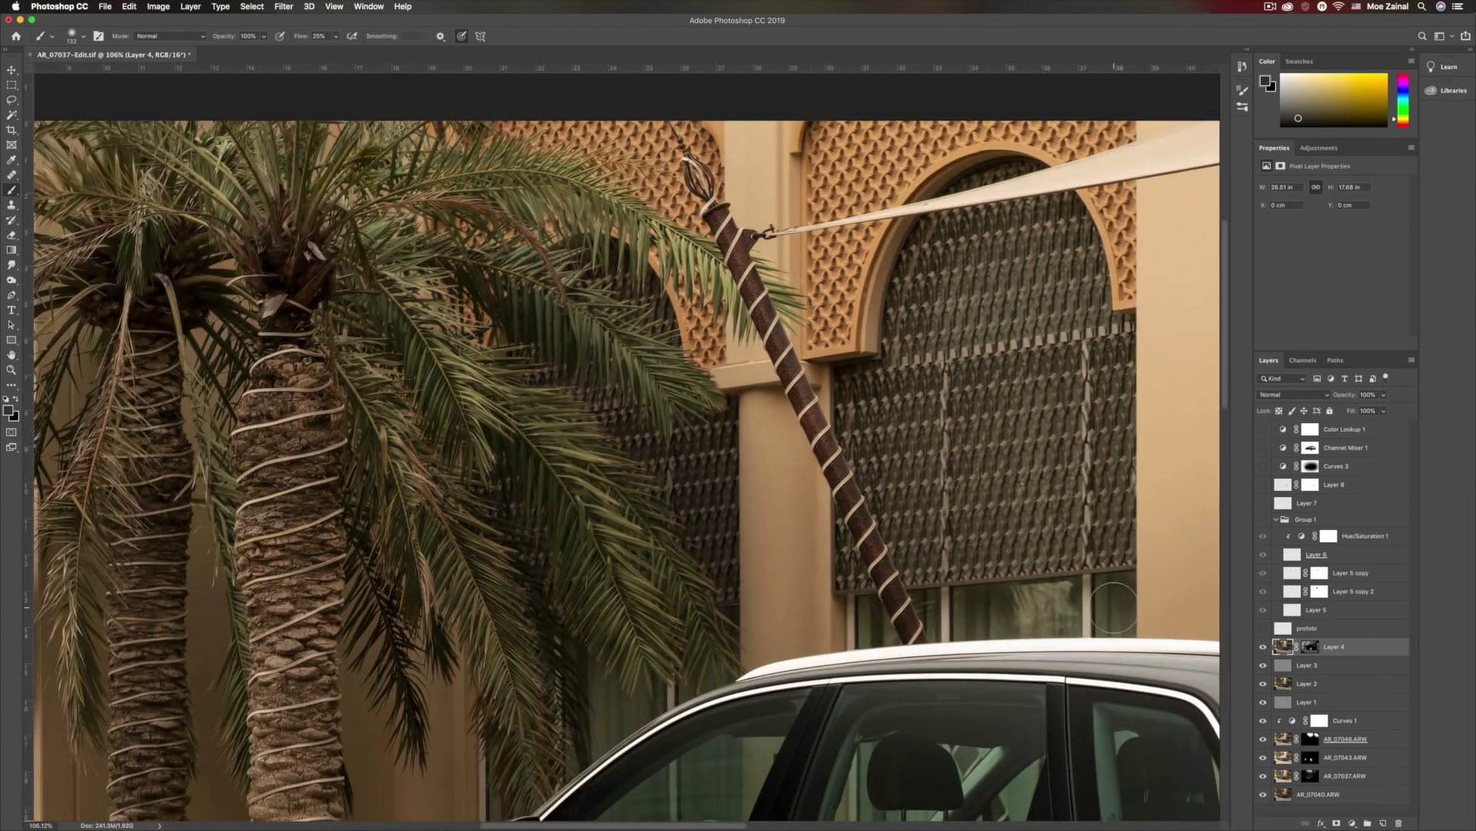
scroll(1113, 607, down, 2)
scroll(1114, 608, up, 4)
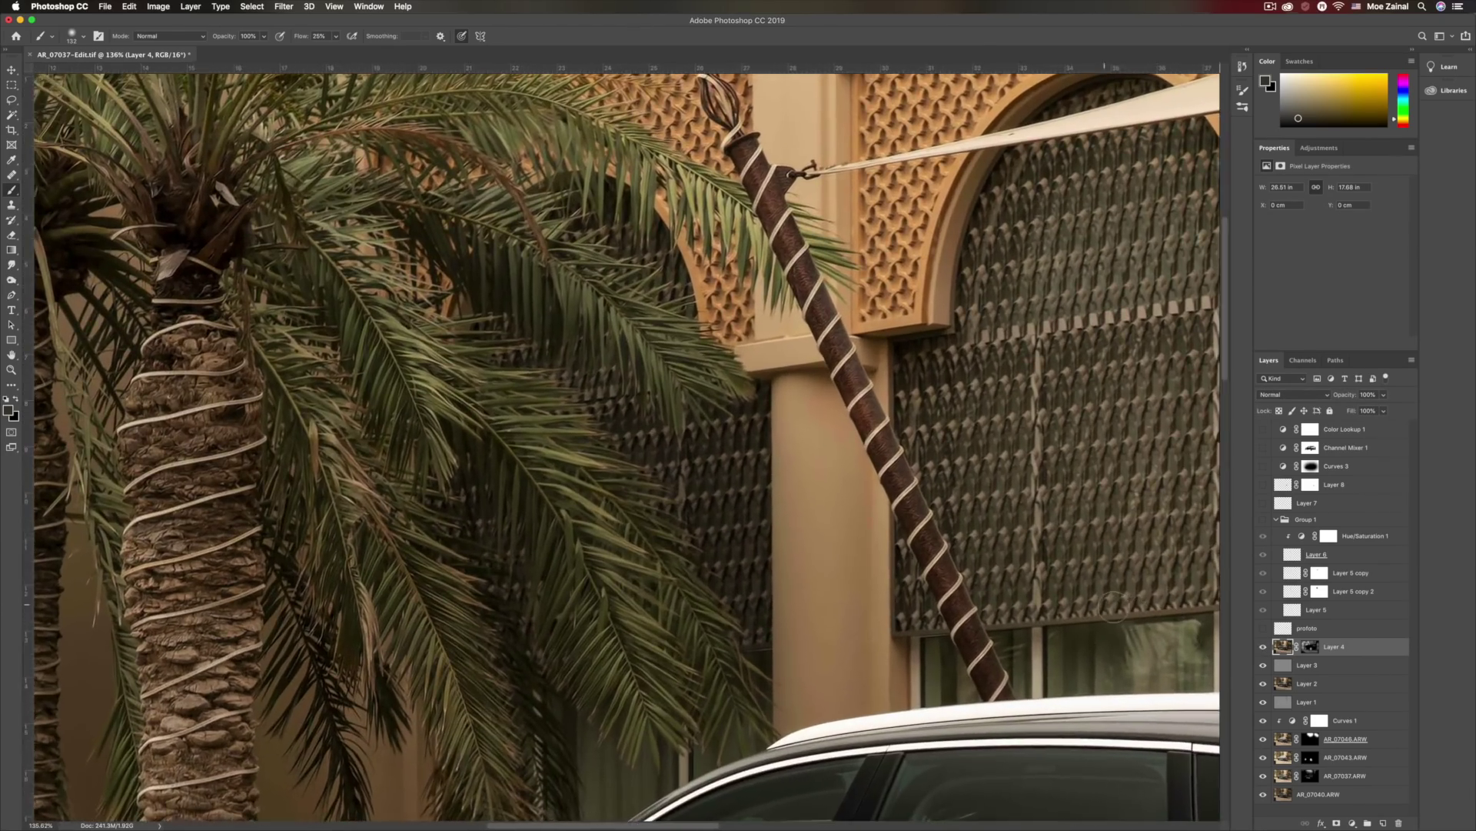
scroll(1113, 607, down, 2)
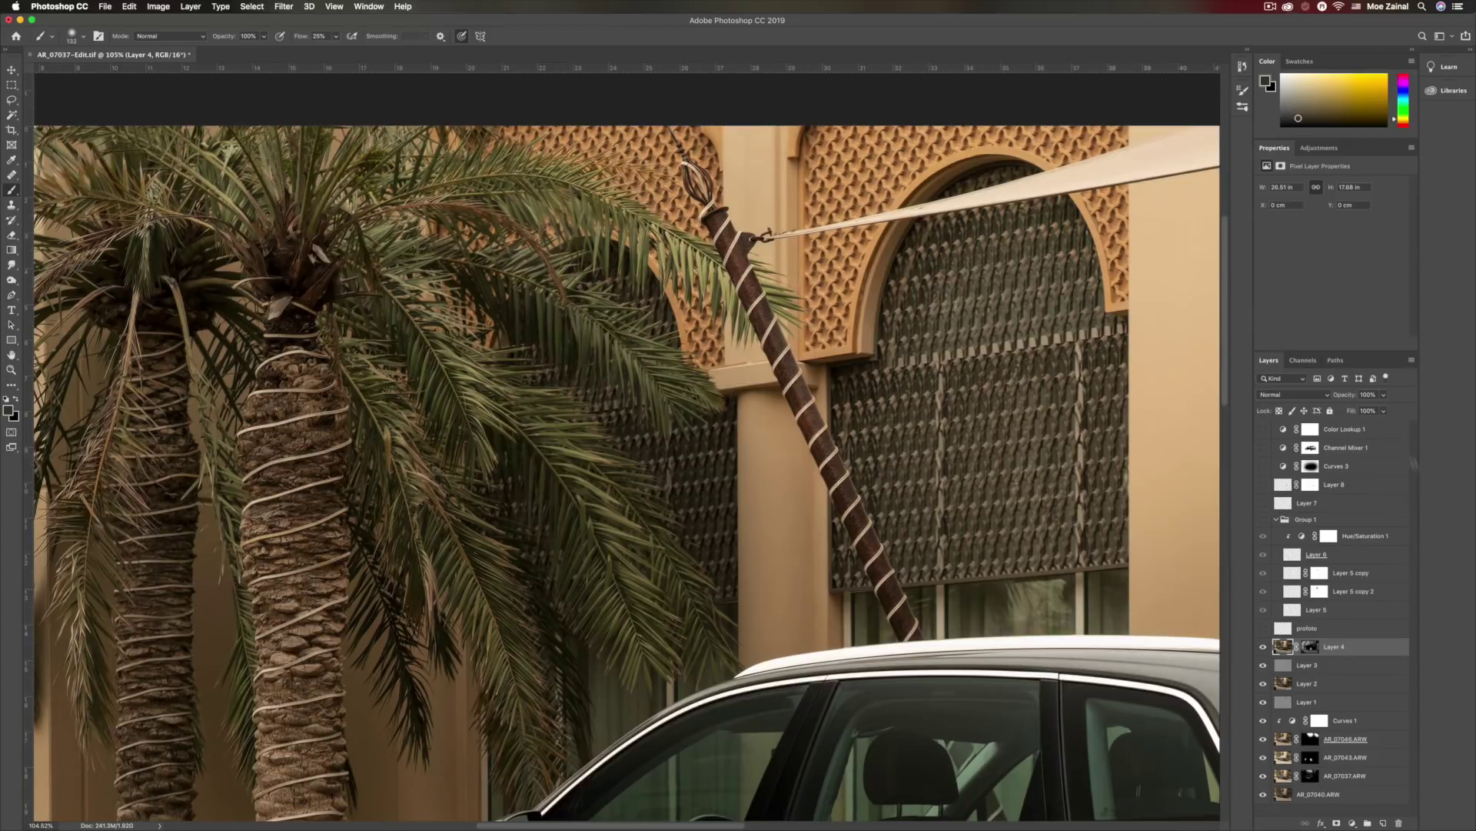
- Lower Layer 4's opacity to 71% and select its layer mask
click(1383, 395)
drag(1382, 402, 1369, 411)
scroll(915, 469, down, 5)
scroll(916, 470, left, 2)
scroll(915, 469, down, 3)
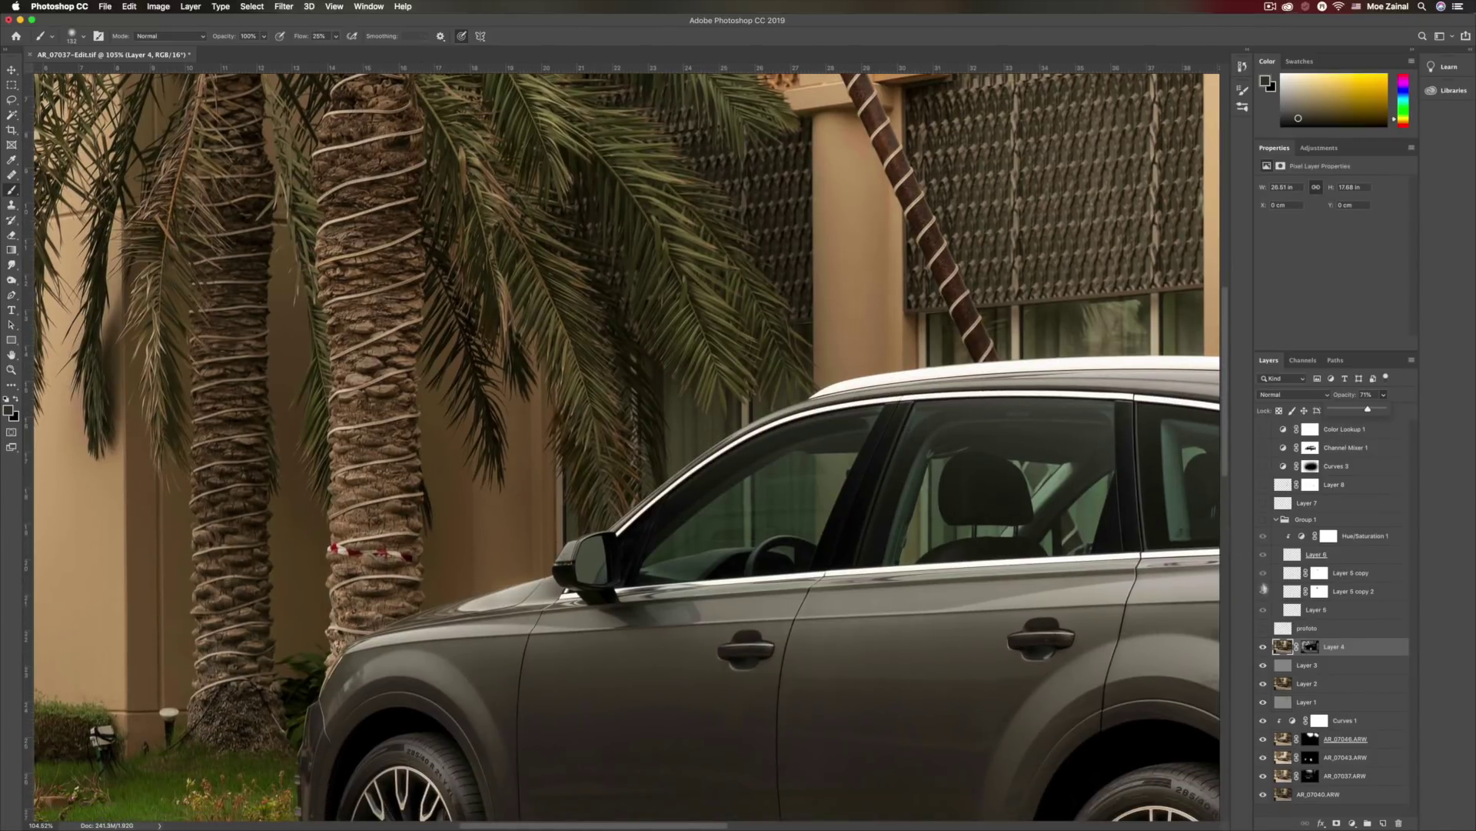
click(1316, 652)
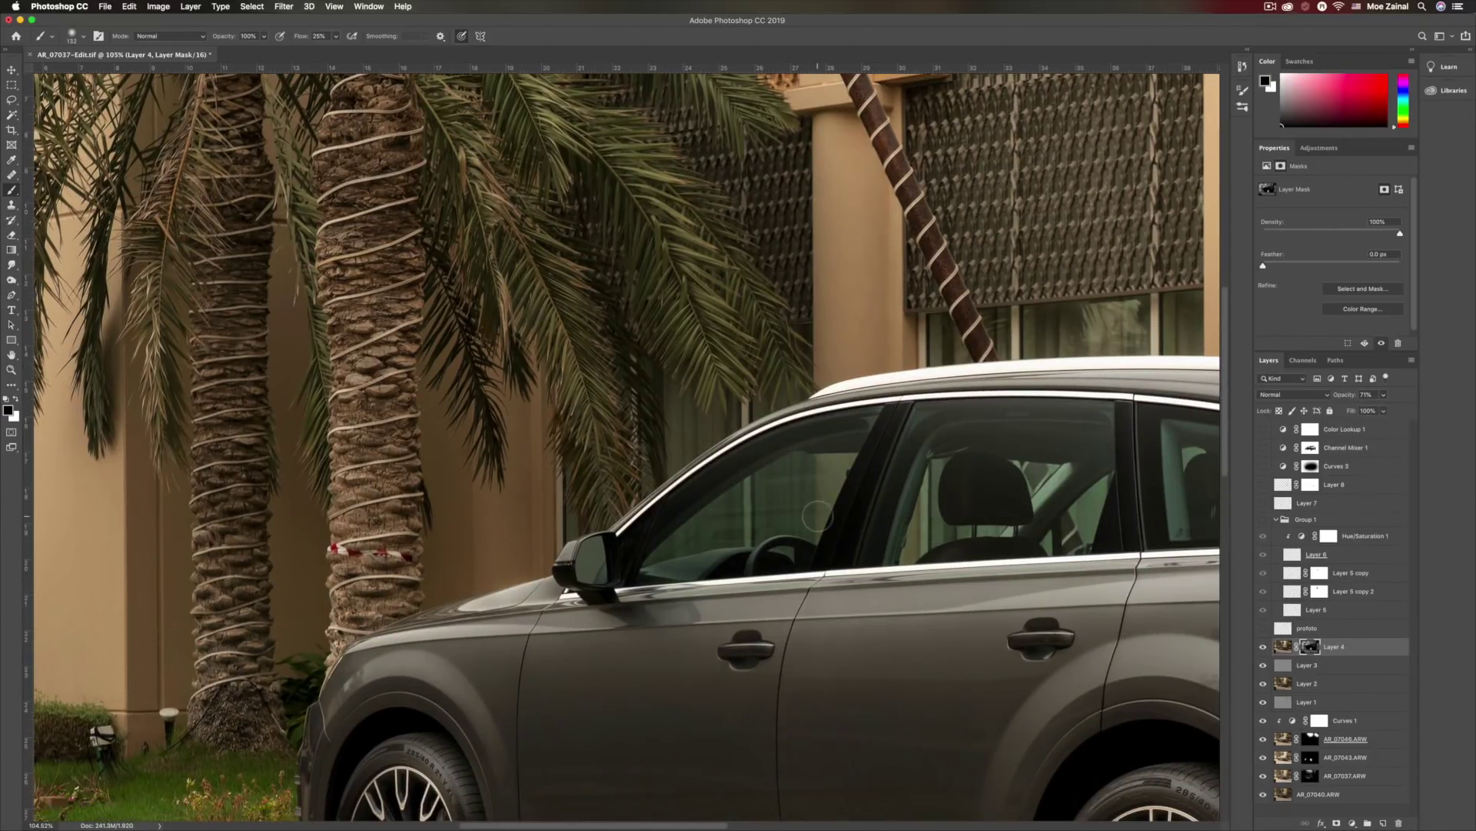
- Check the front wheel up close and set Layer 4's opacity to 57%
scroll(830, 531, down, 3)
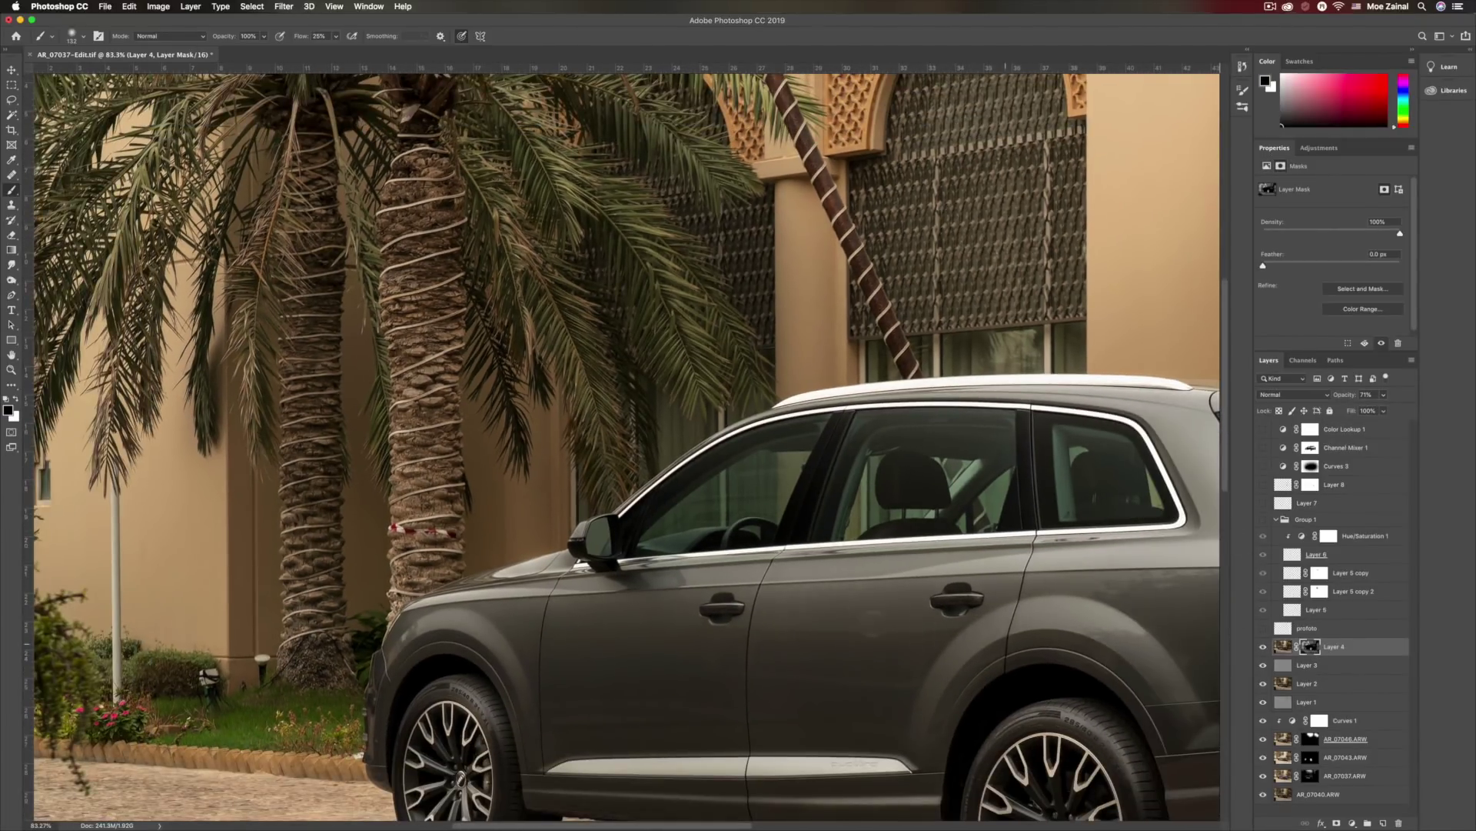
scroll(855, 621, up, 3)
scroll(855, 620, up, 3)
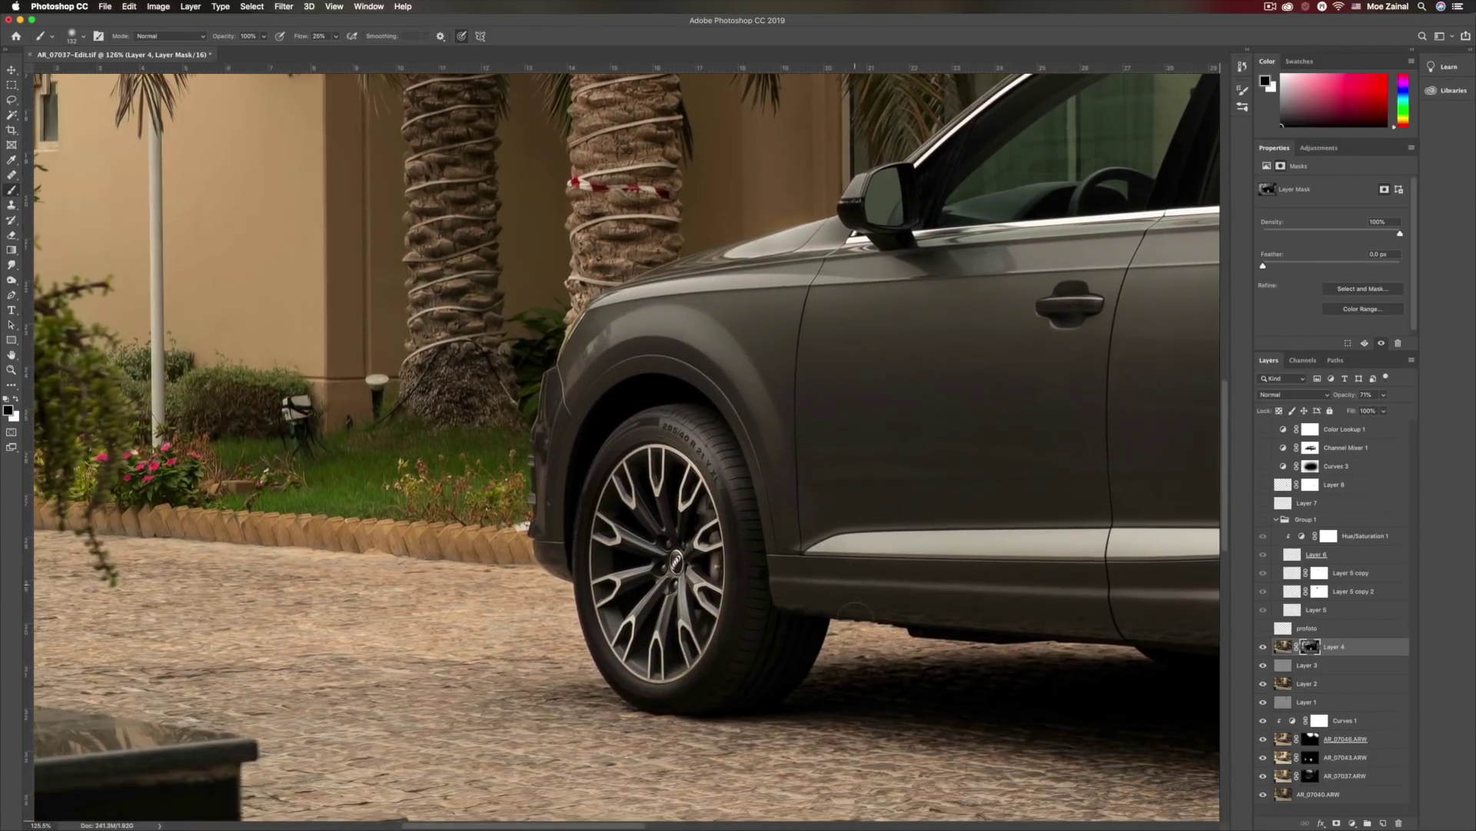
scroll(854, 620, up, 2)
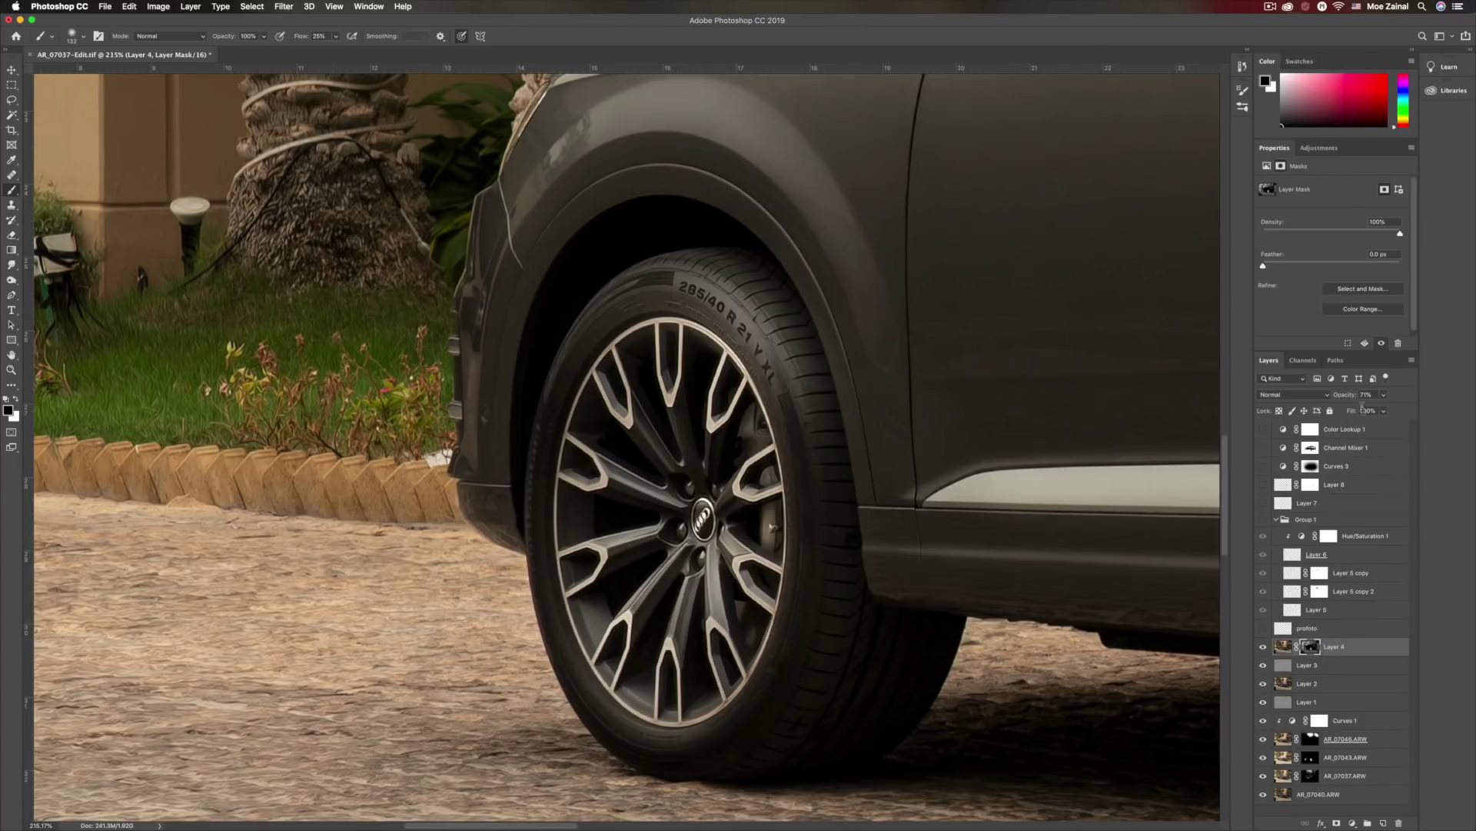
click(1384, 395)
drag(1382, 408, 1368, 411)
drag(1368, 410, 1378, 412)
click(284, 7)
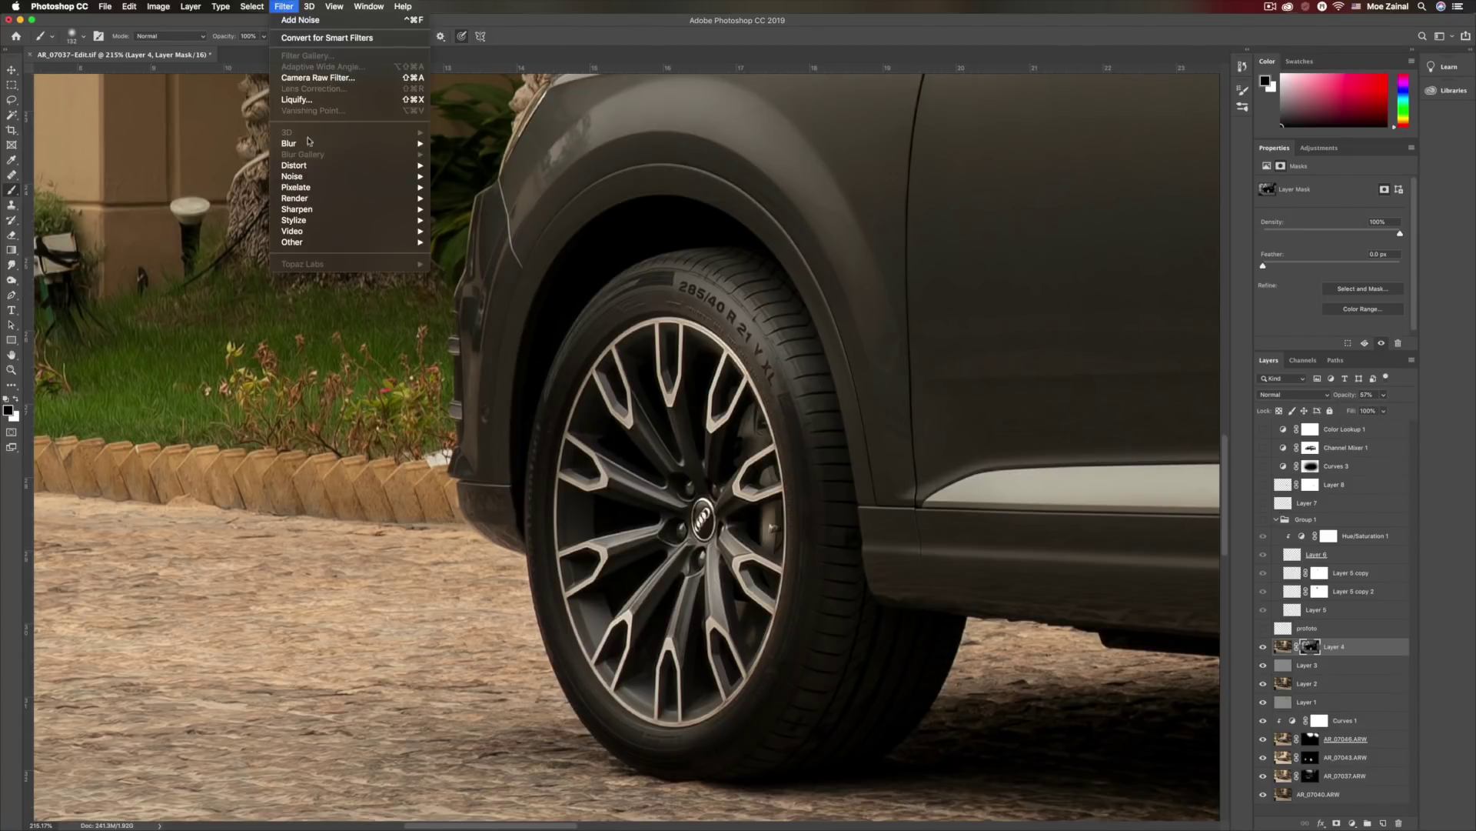
mouse_move(314, 233)
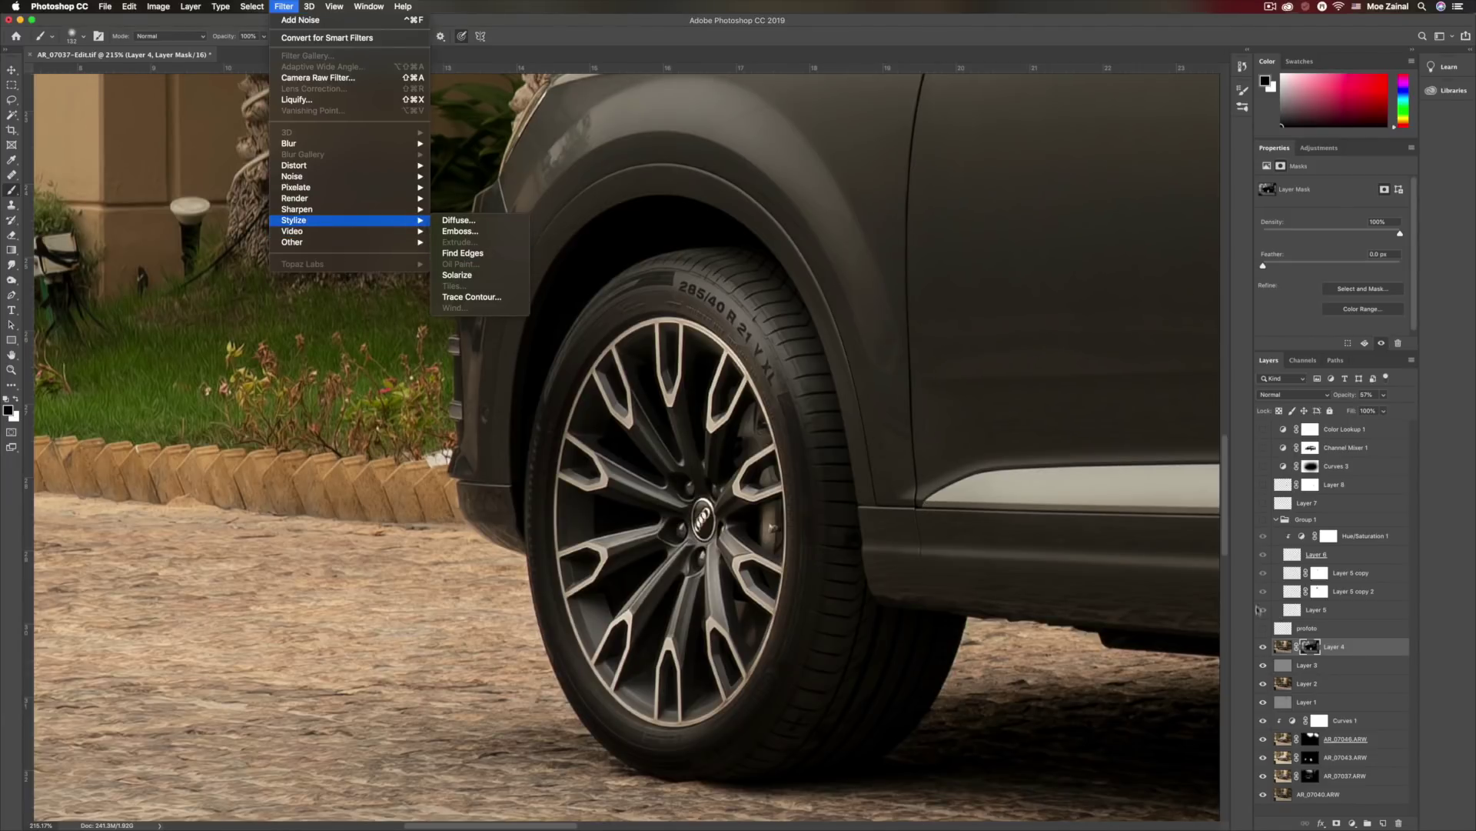
click(1374, 651)
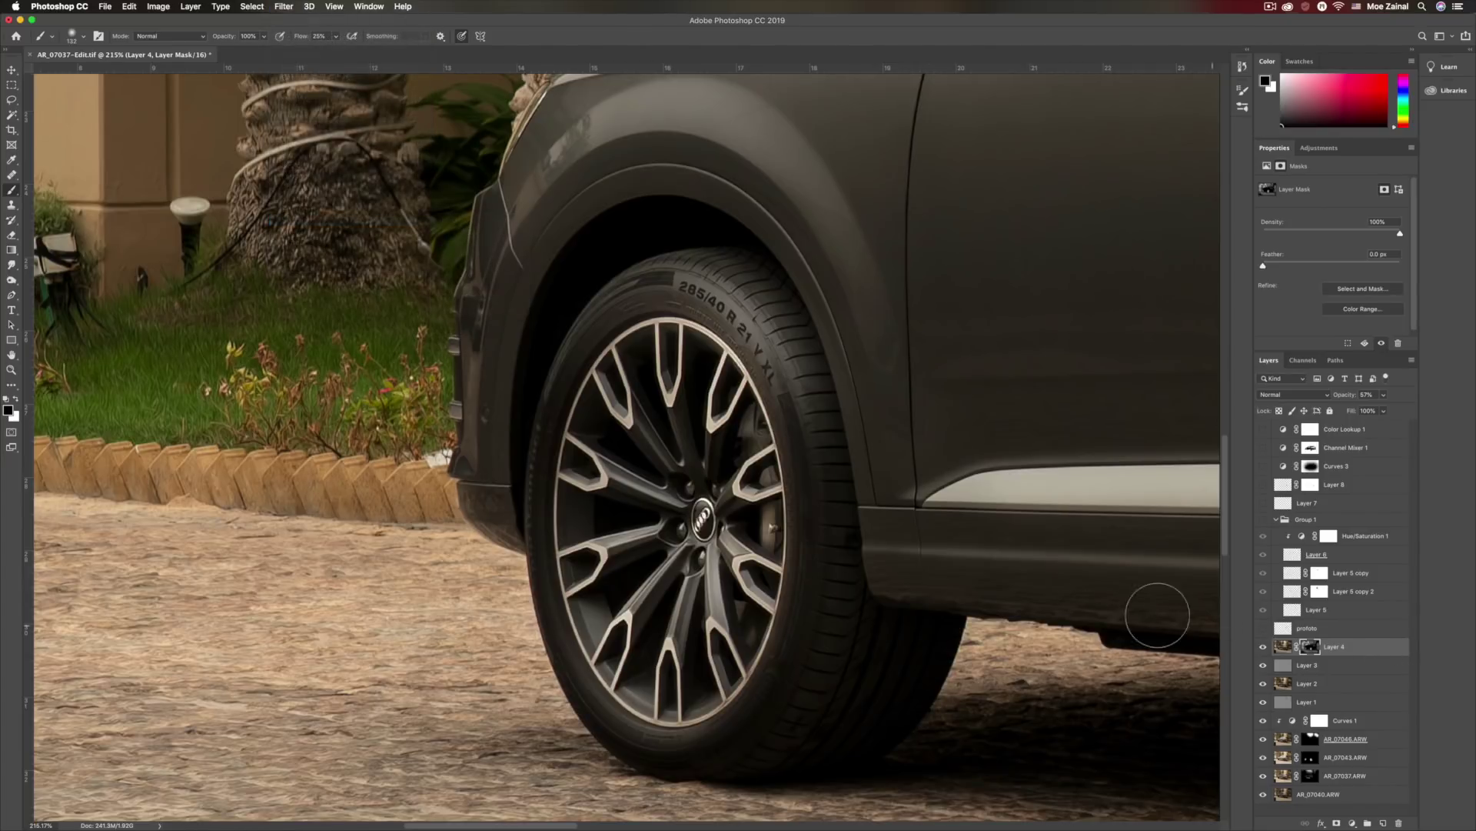
- Turn on the profoto layer above Layer 4 with the car's rear in view
scroll(1064, 587, down, 5)
scroll(1069, 589, down, 3)
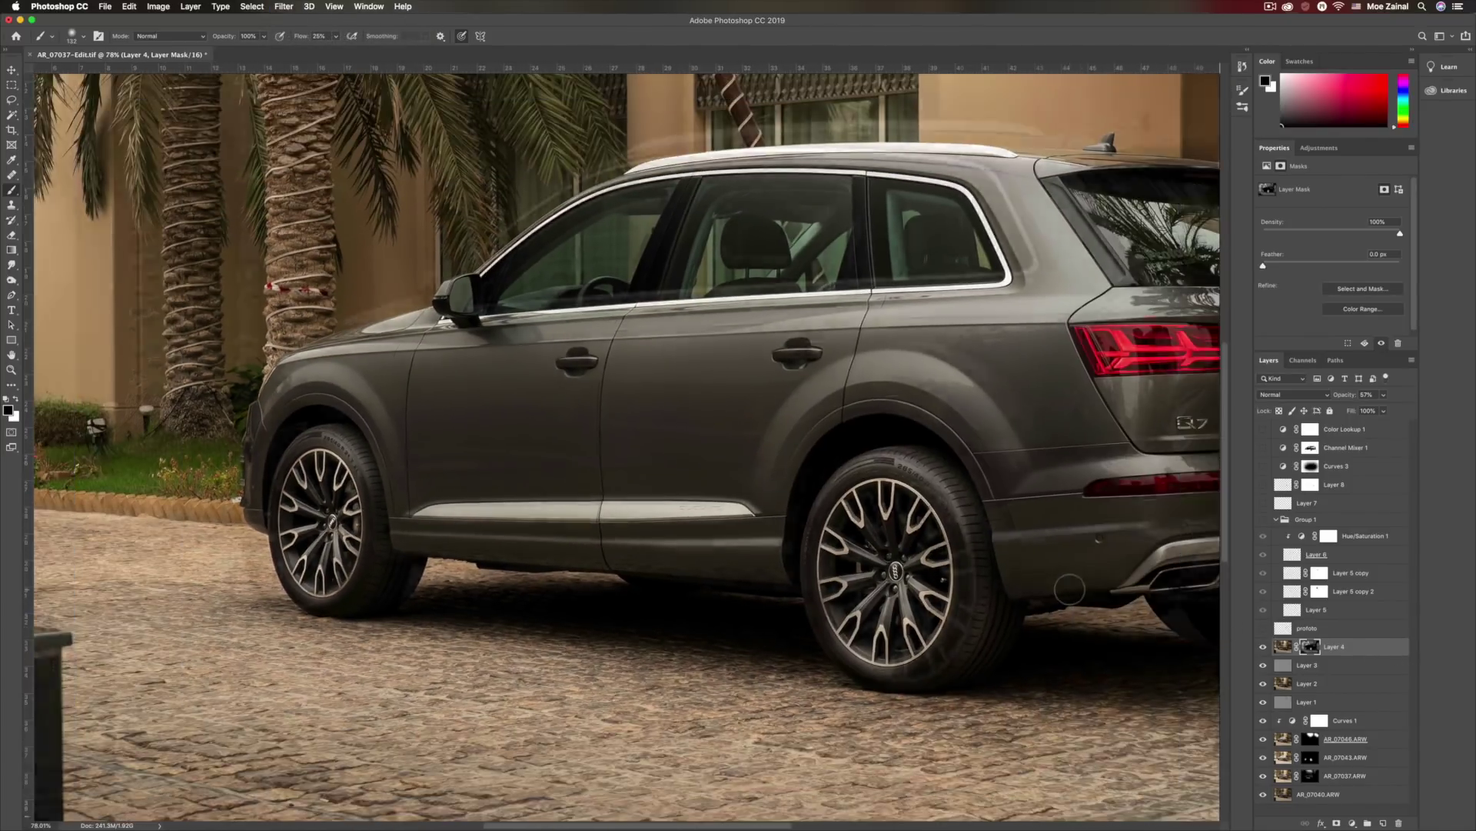
scroll(1069, 589, right, 5)
scroll(1069, 589, up, 2)
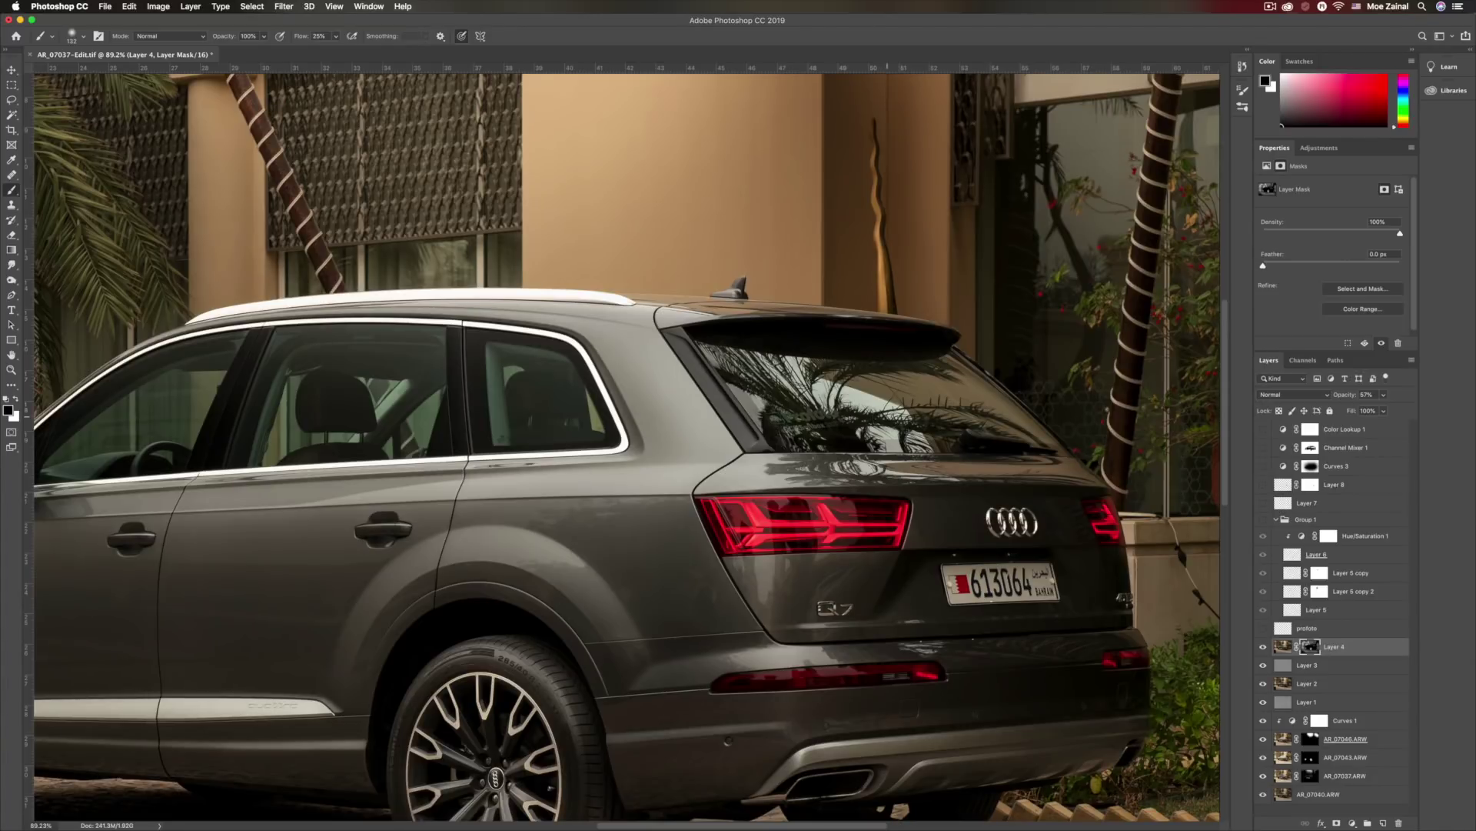
click(1263, 629)
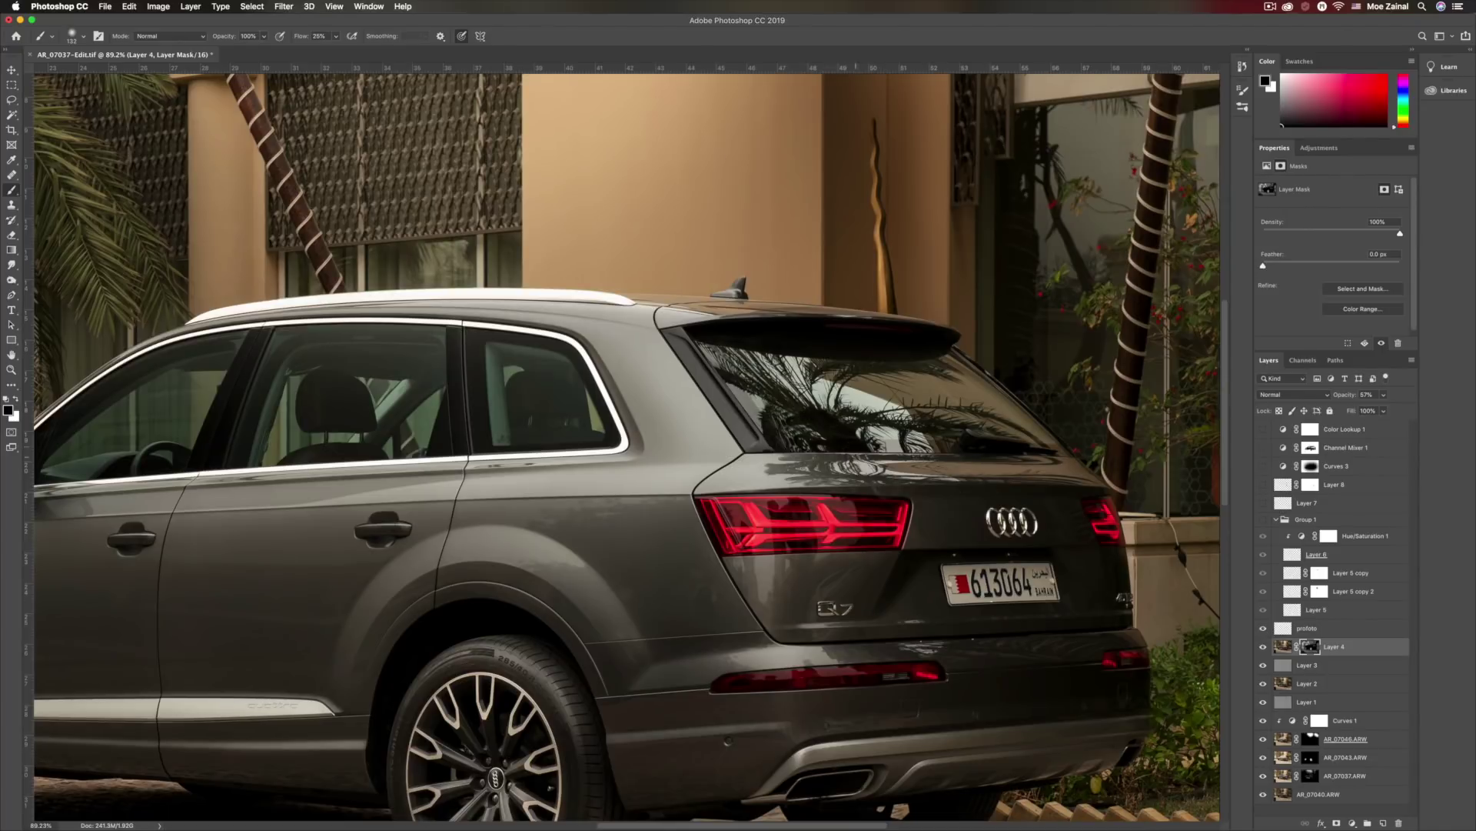
- Turn on Group 1, which holds the wall lantern and its glow, with the whole photo in view
scroll(1082, 537, down, 6)
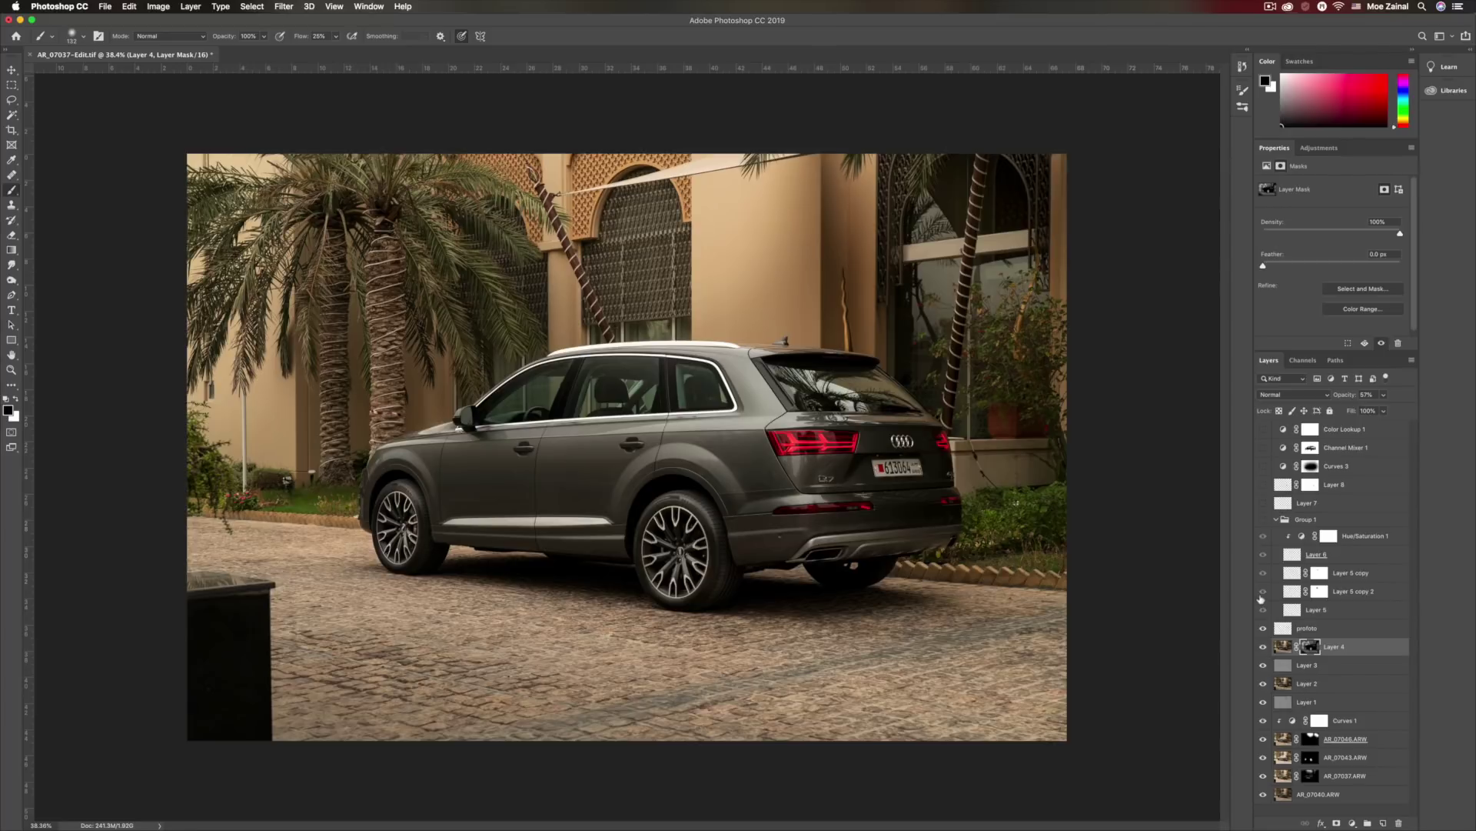
click(1262, 520)
scroll(1262, 520, down, 2)
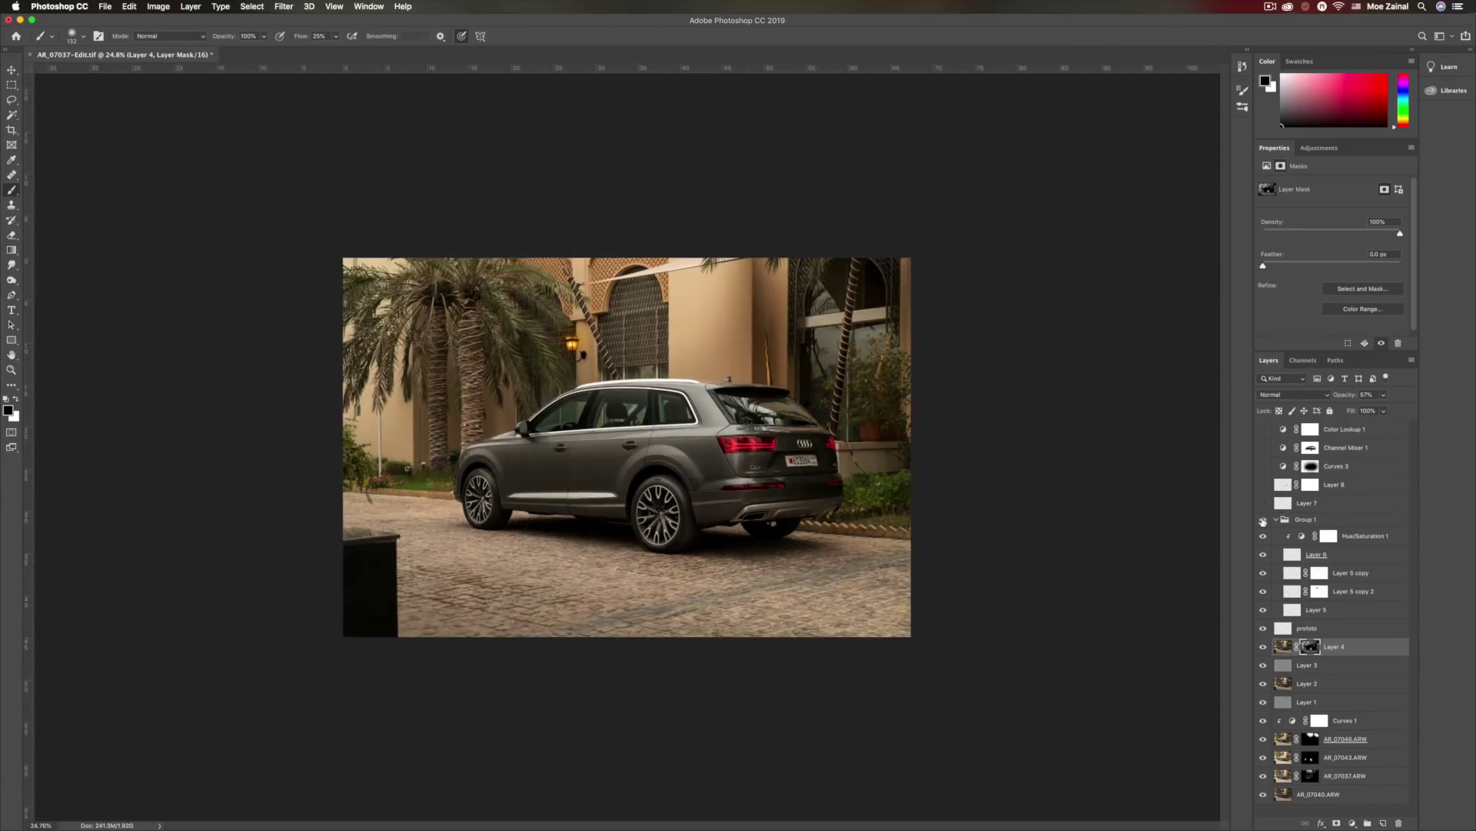
scroll(1265, 531, up, 4)
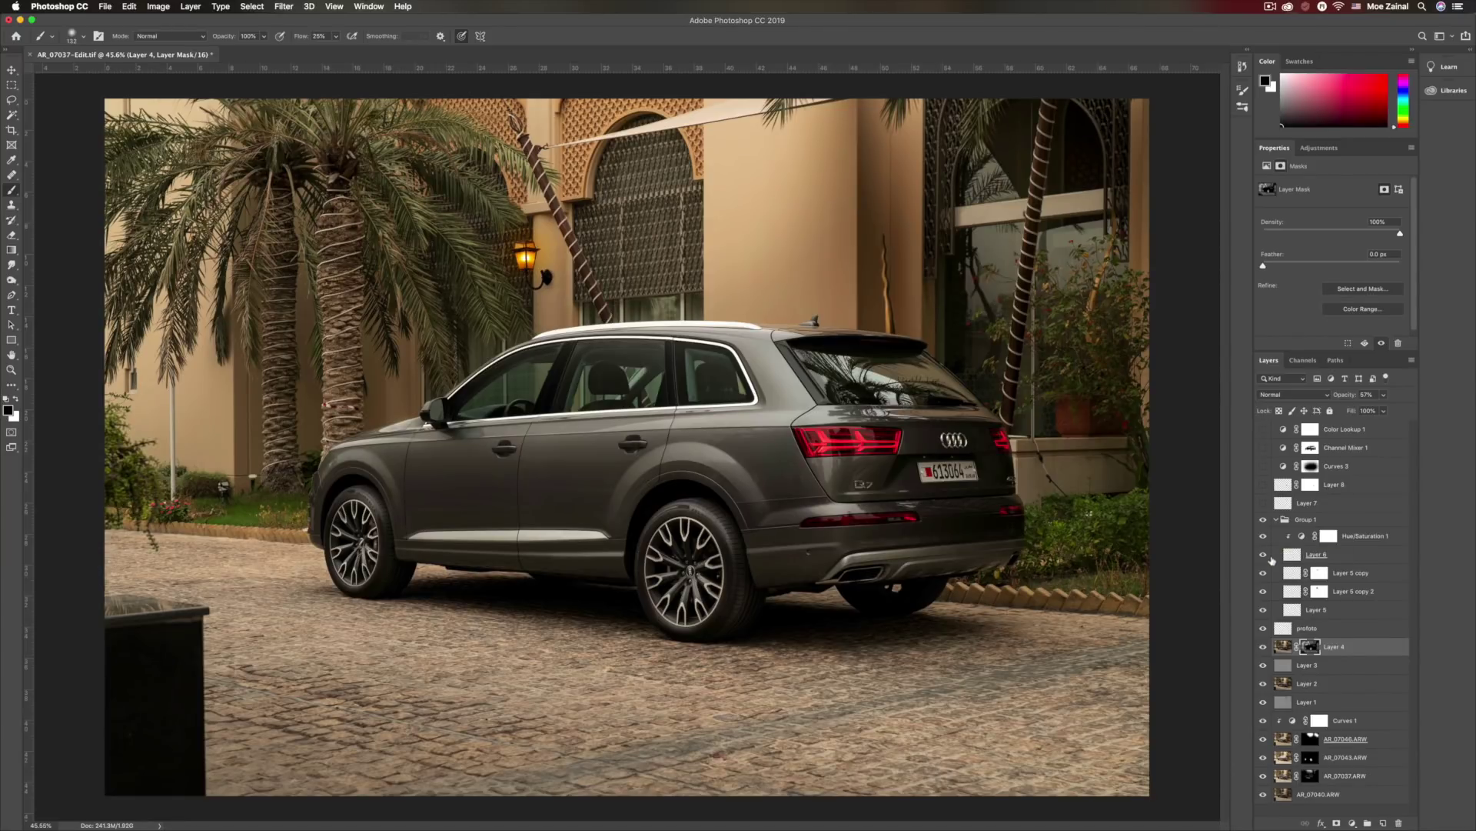
- Compare the lantern glow with Group 1's Layer 6, Layer 5 copy, Layer 5 copy 2 and Layer 5 hidden and shown, and select Hue/Saturation 1
click(1263, 554)
click(1262, 574)
click(1263, 573)
click(1263, 573)
click(1263, 592)
click(1263, 607)
click(1263, 591)
click(1263, 573)
click(1263, 555)
click(1300, 538)
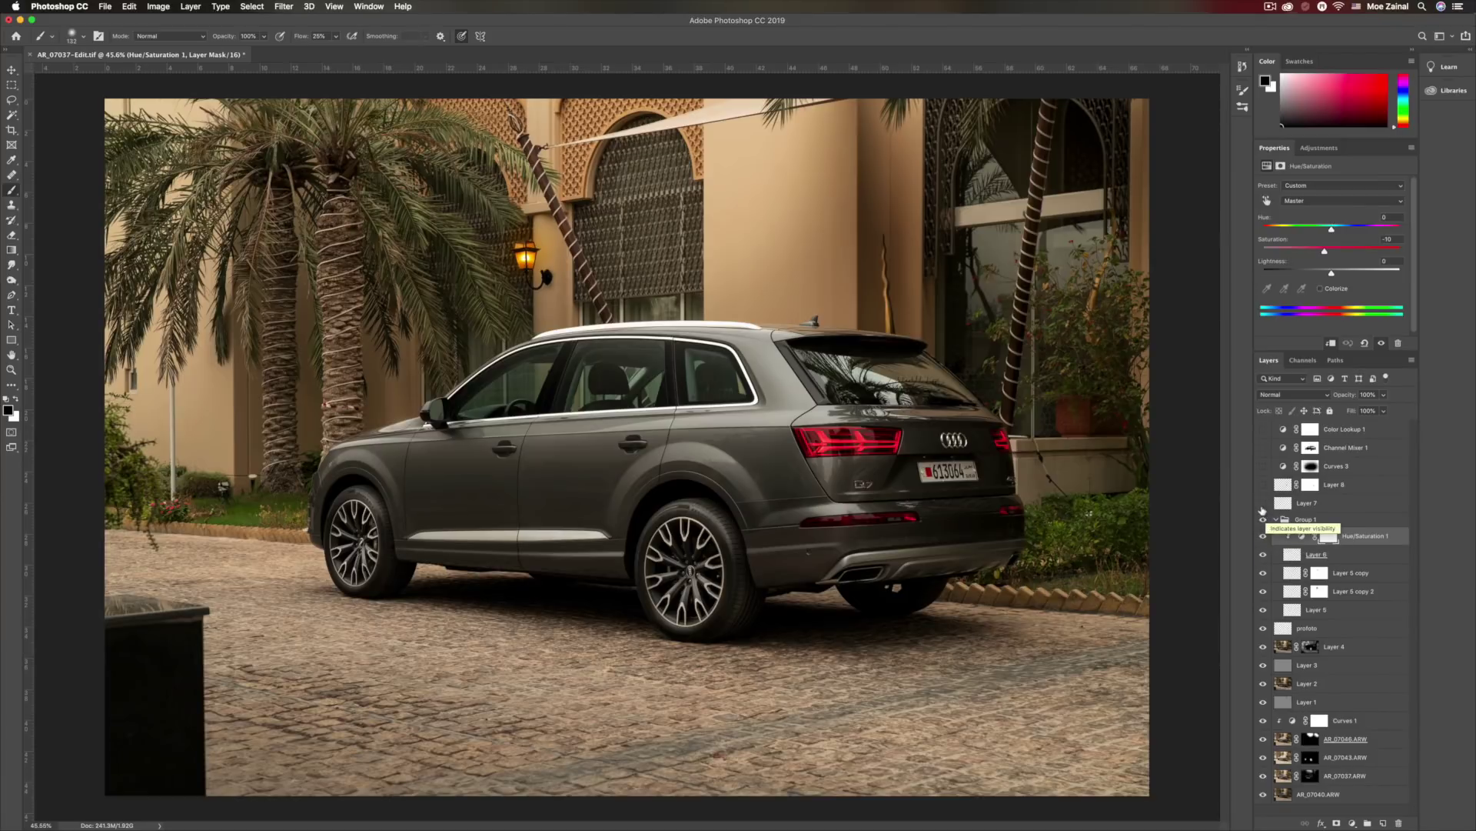
- Turn on Layer 7 above Group 1 and briefly preview Layer 8
click(1262, 504)
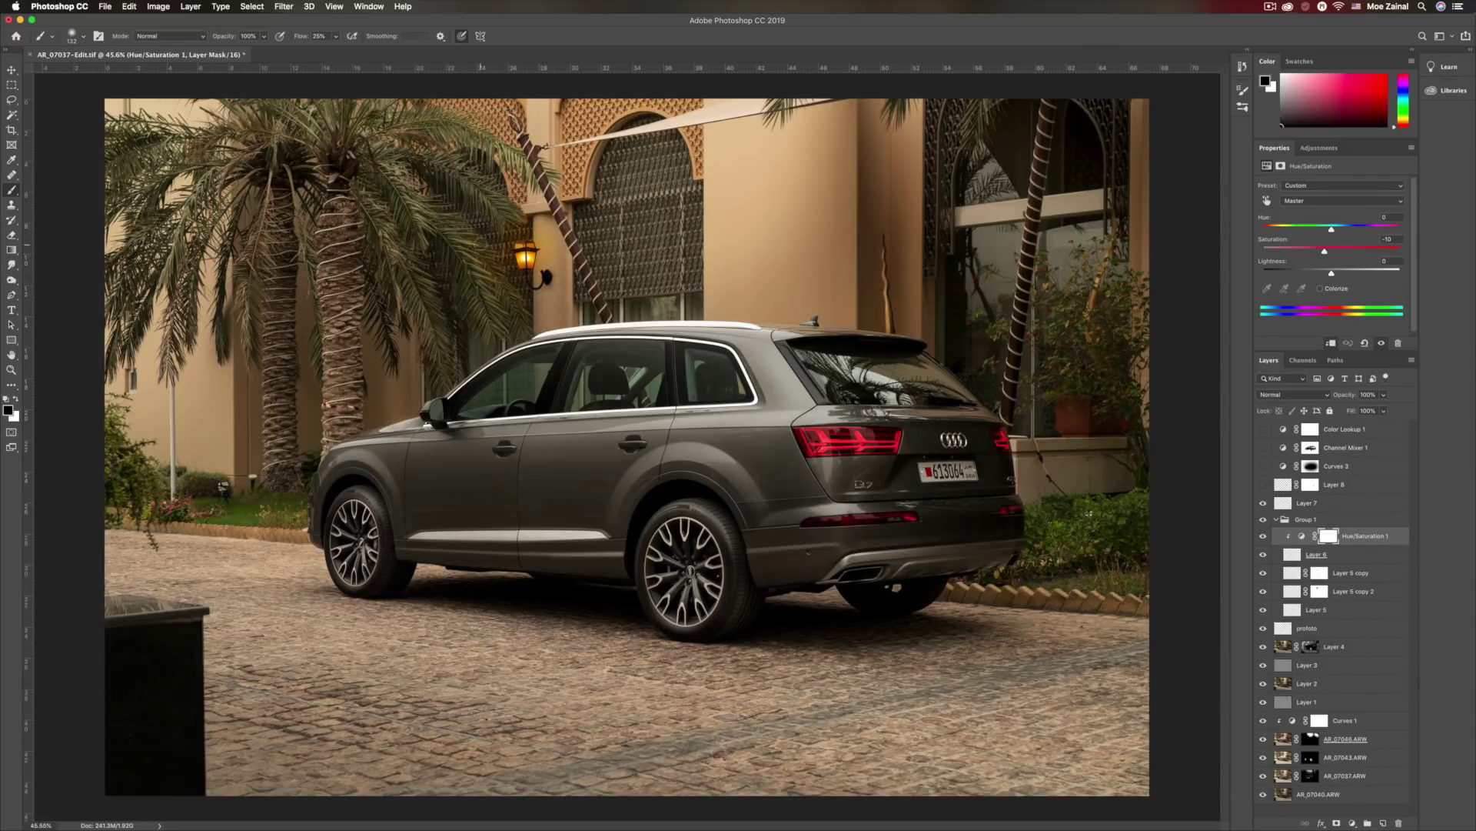
click(1262, 486)
click(1263, 485)
- Turn on Layer 8 and examine its effect up close around the tail light and Q7 badge
scroll(1111, 474, up, 5)
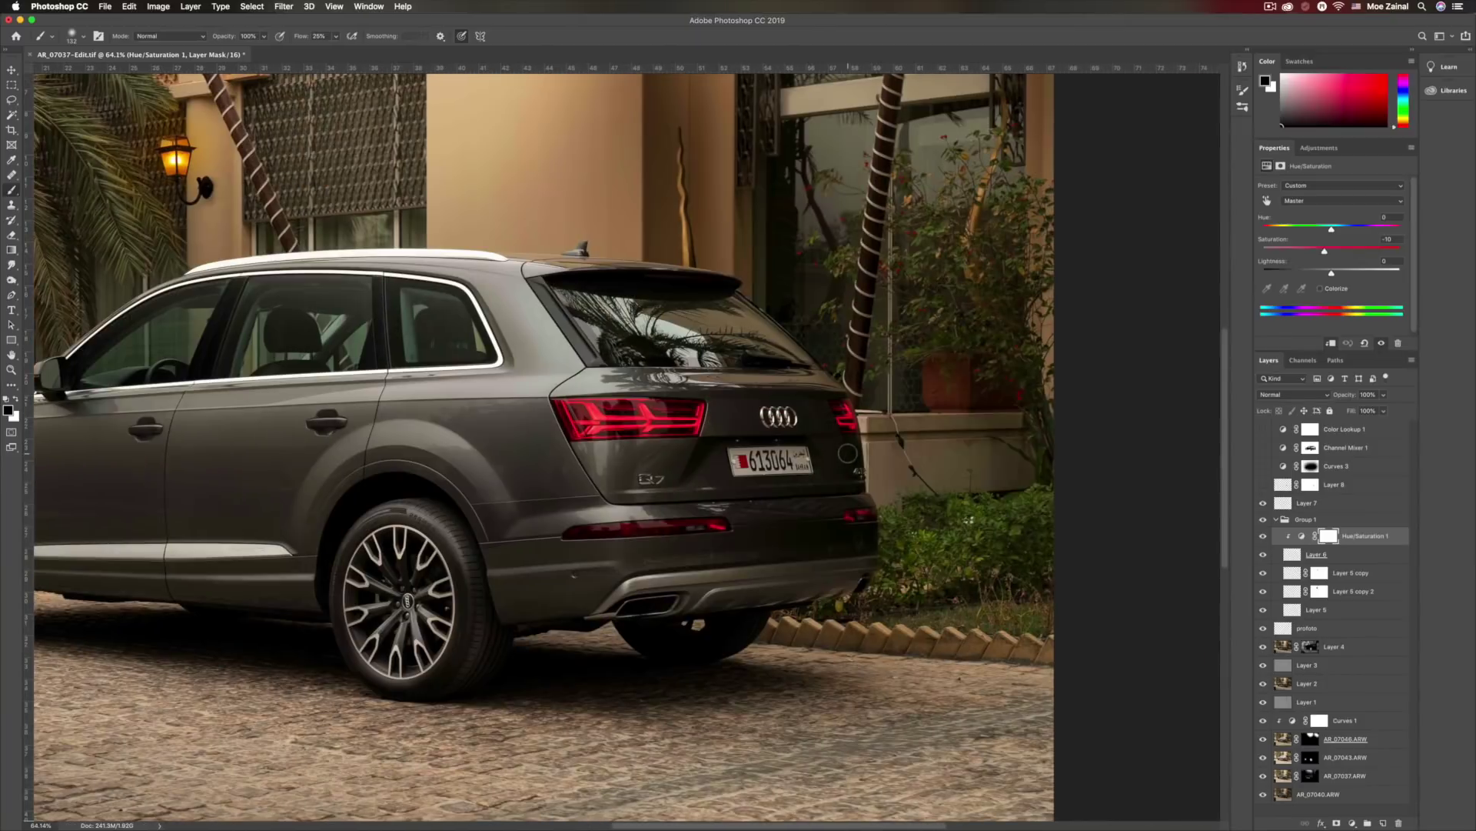
scroll(615, 454, up, 3)
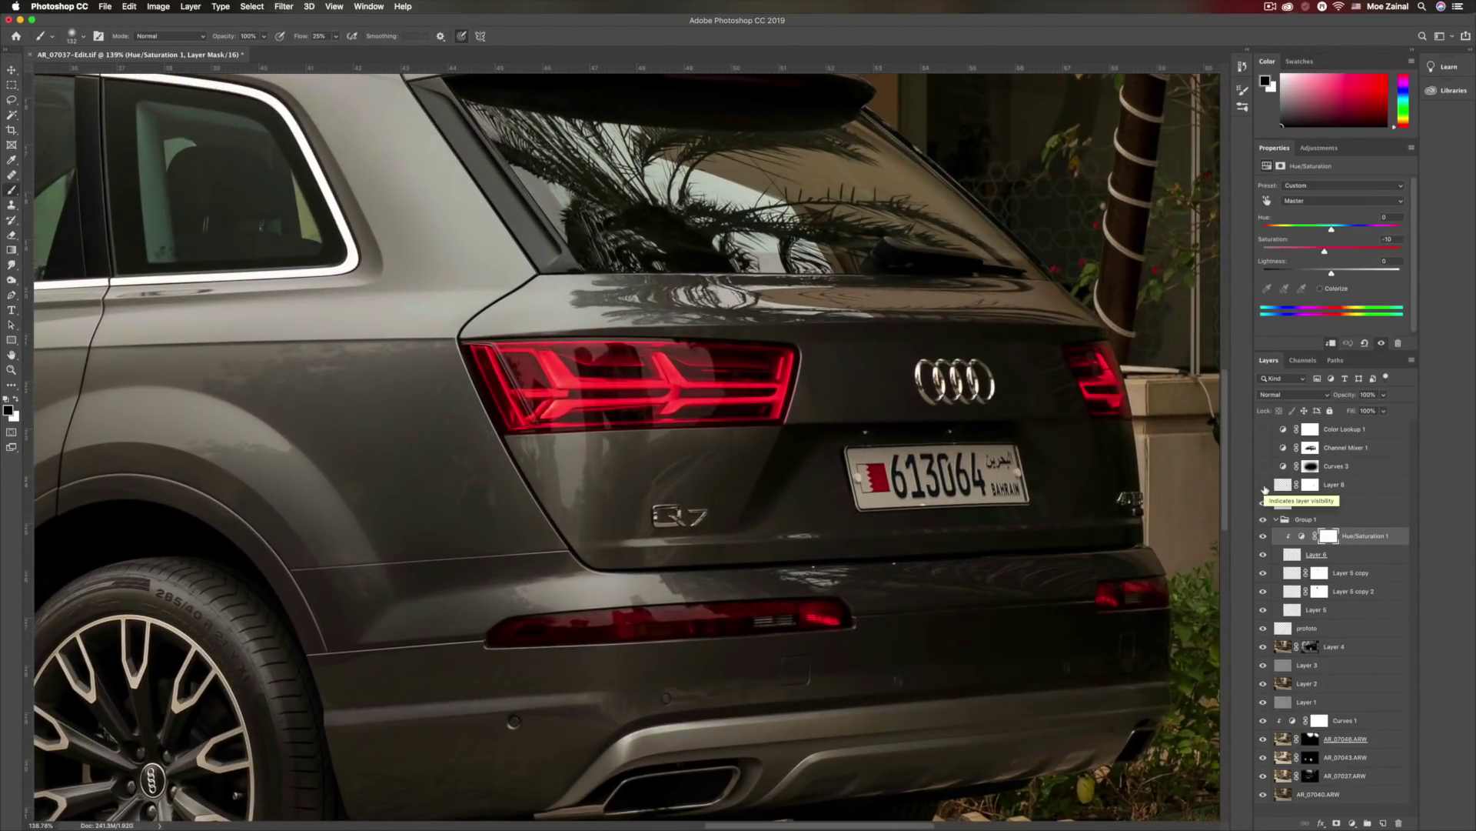
click(1264, 485)
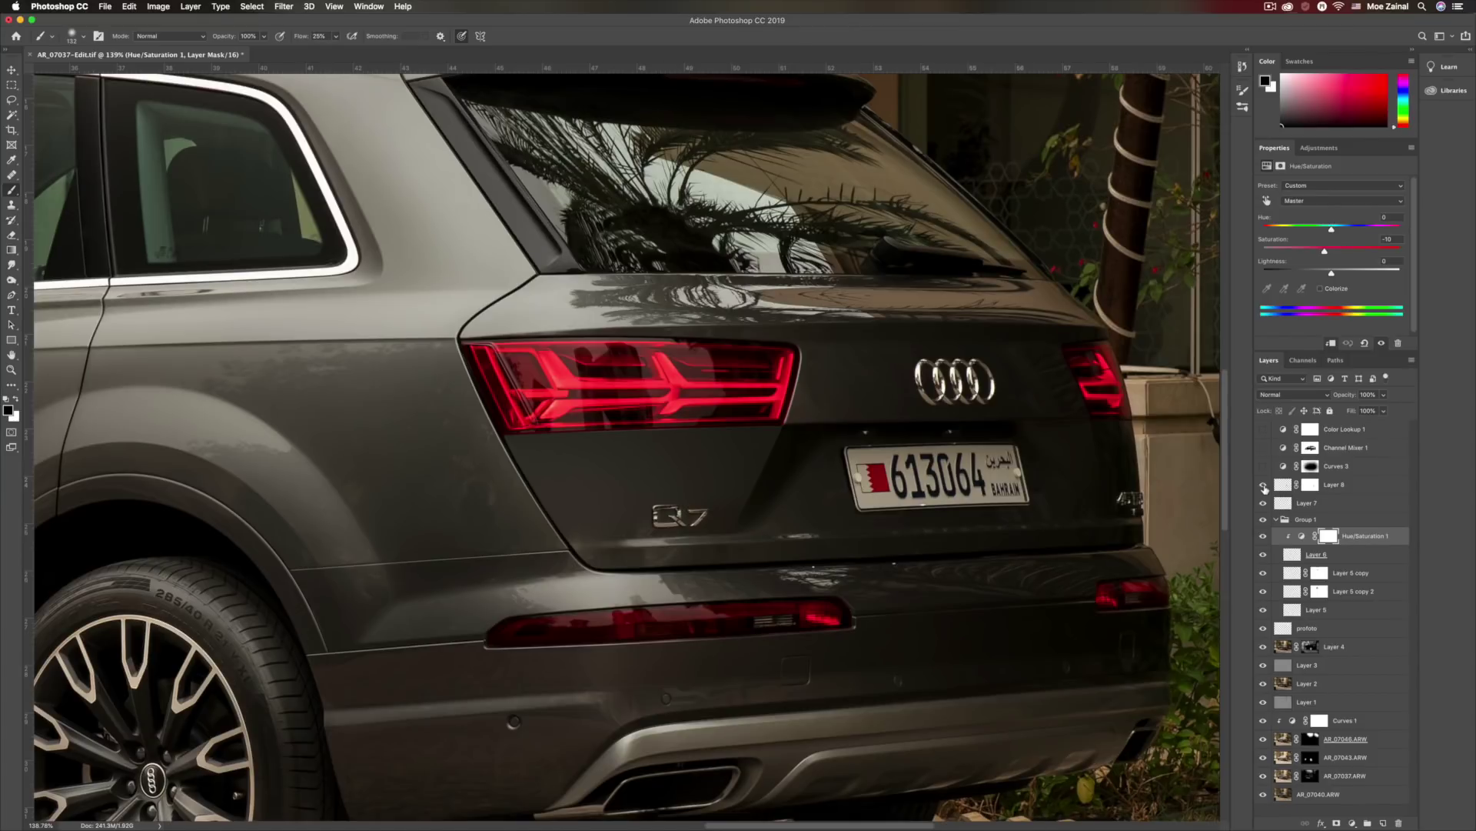
key(super+equal)
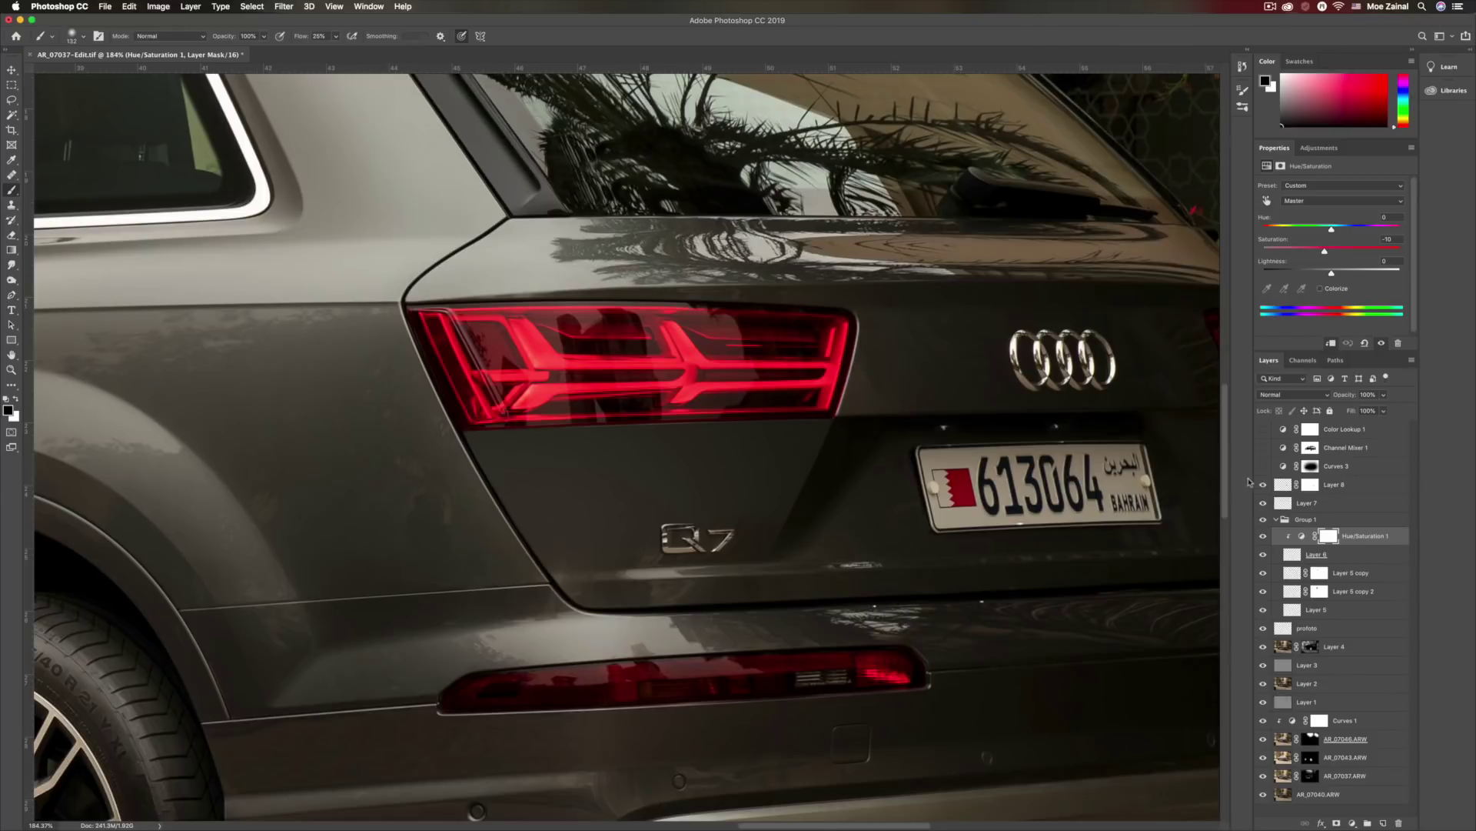
- Hide Layer 8 and add a new empty layer directly above it
click(1263, 486)
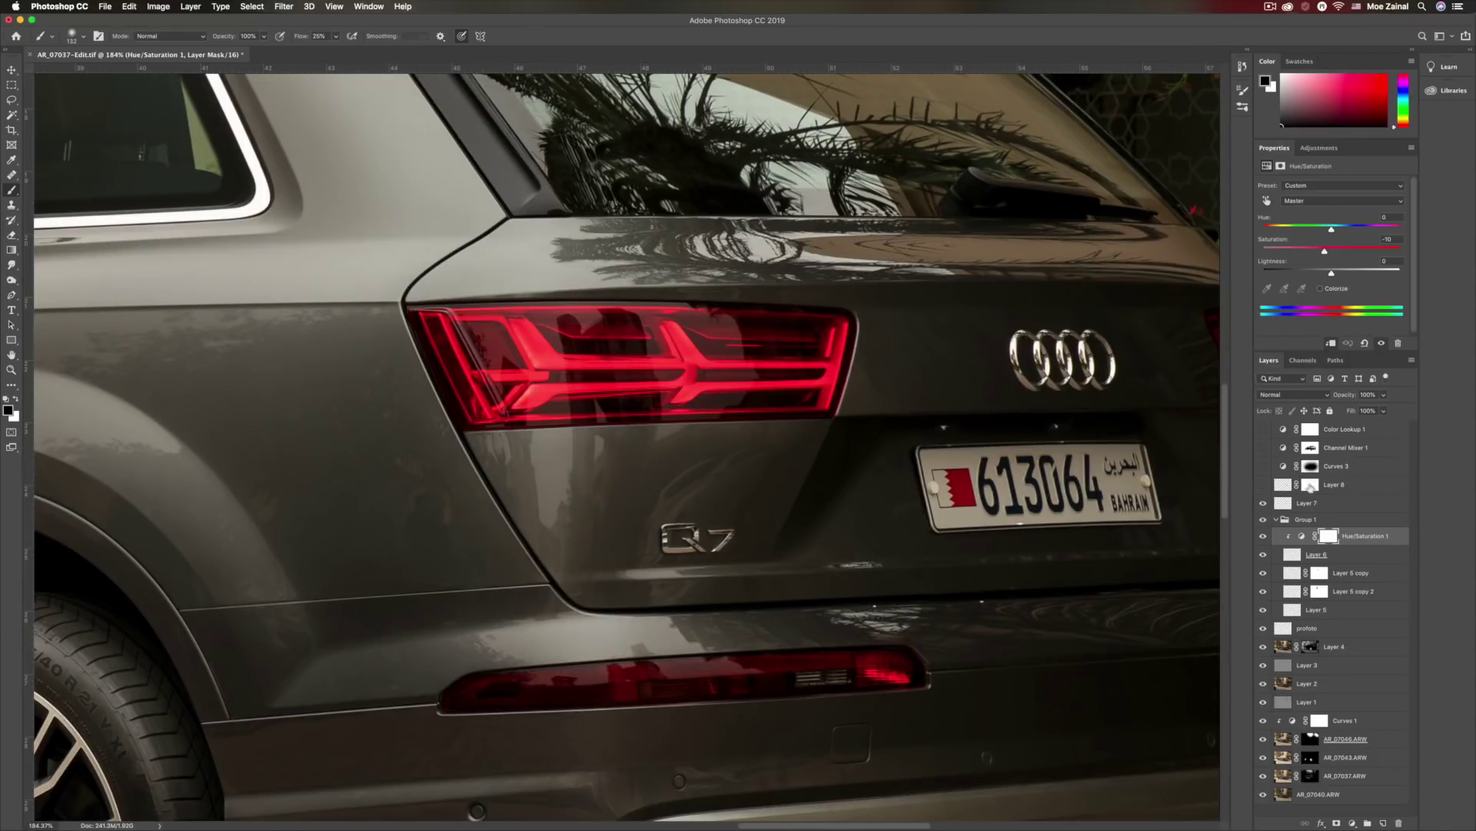
click(1346, 486)
click(1385, 822)
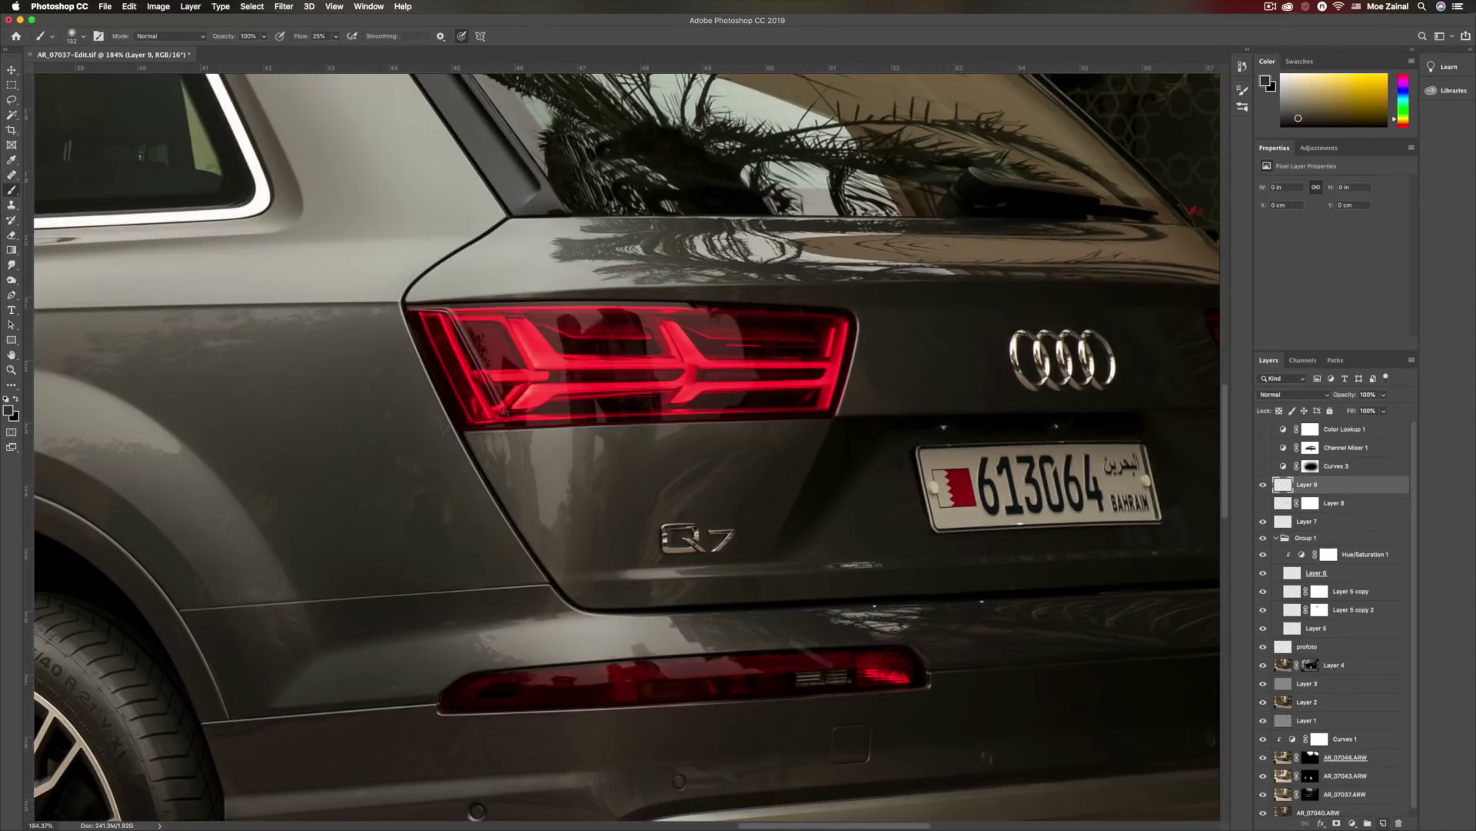
- Outline the tailgate panel below the large tail light with a Pen tool path
key(p)
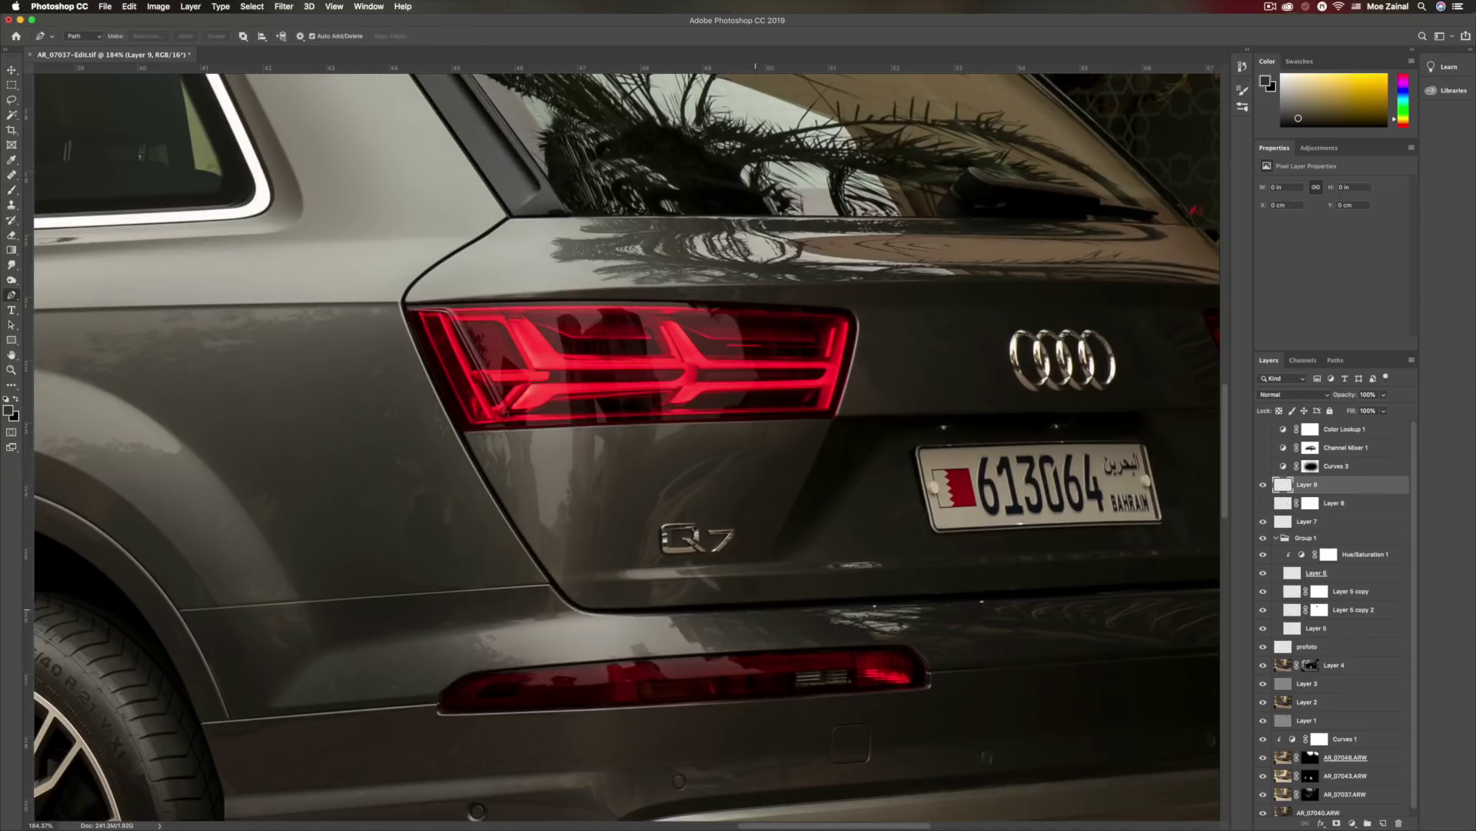
click(667, 567)
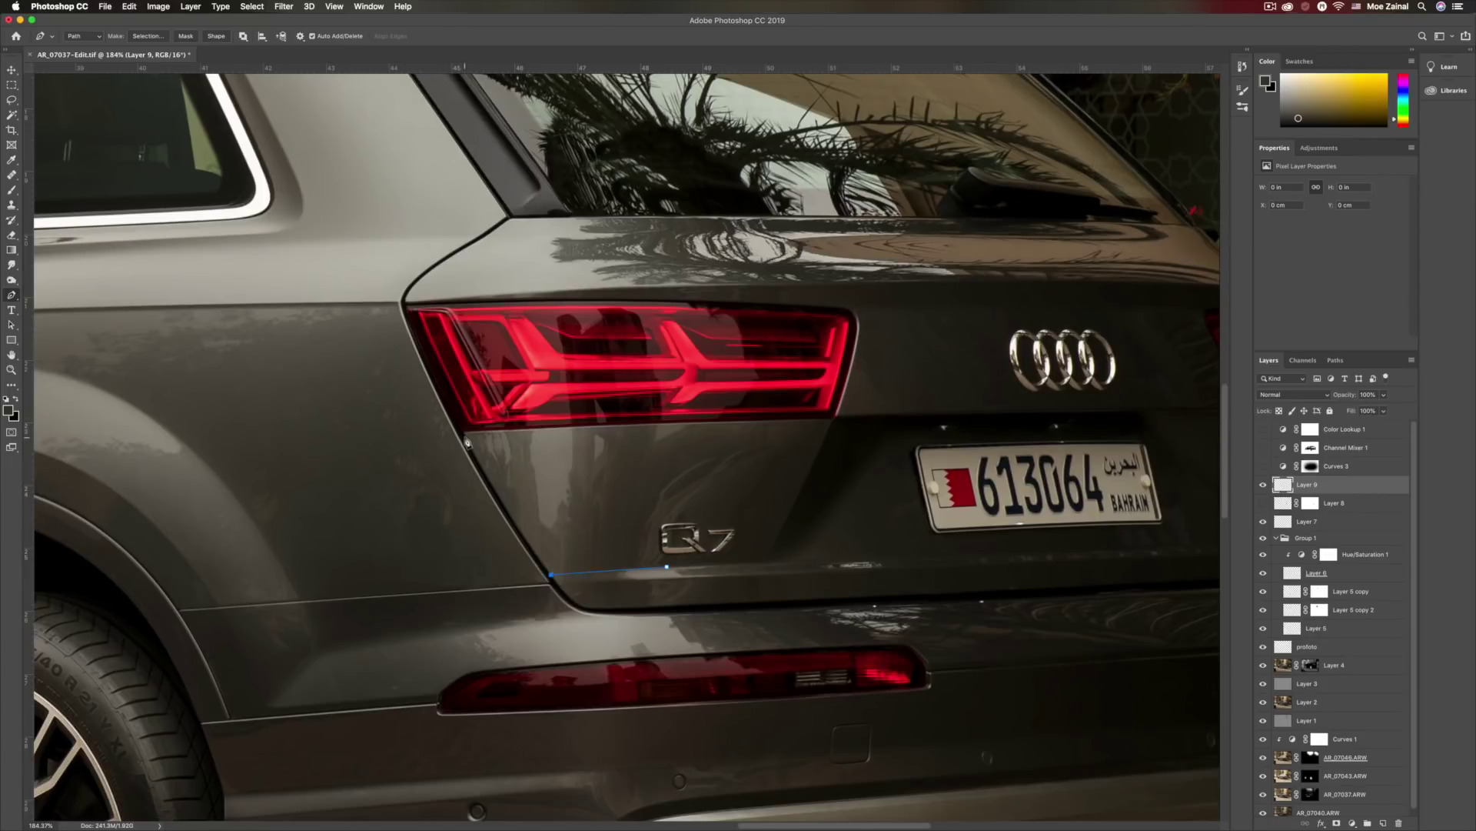
click(503, 504)
click(462, 435)
click(422, 362)
key(ctrl+z)
drag(832, 419, 865, 425)
click(768, 561)
- Trace the path around the Q7 badge so the lettering is left out of the panel outline
click(714, 561)
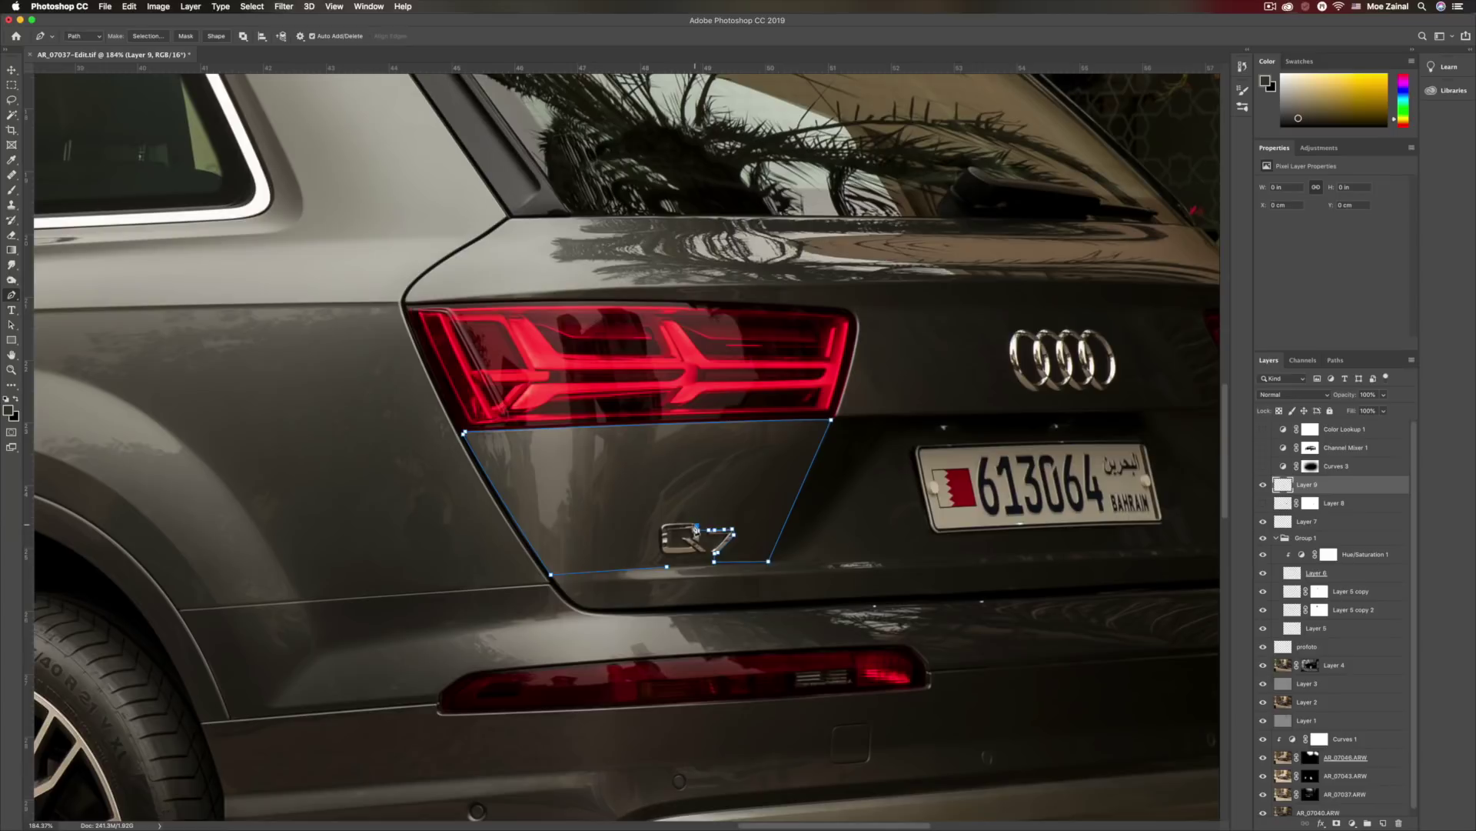
click(679, 522)
click(665, 523)
click(659, 536)
click(662, 552)
click(676, 552)
click(699, 553)
- Convert the path into a new anti-aliased selection with a 0.5-pixel feather
right_click(716, 567)
click(677, 542)
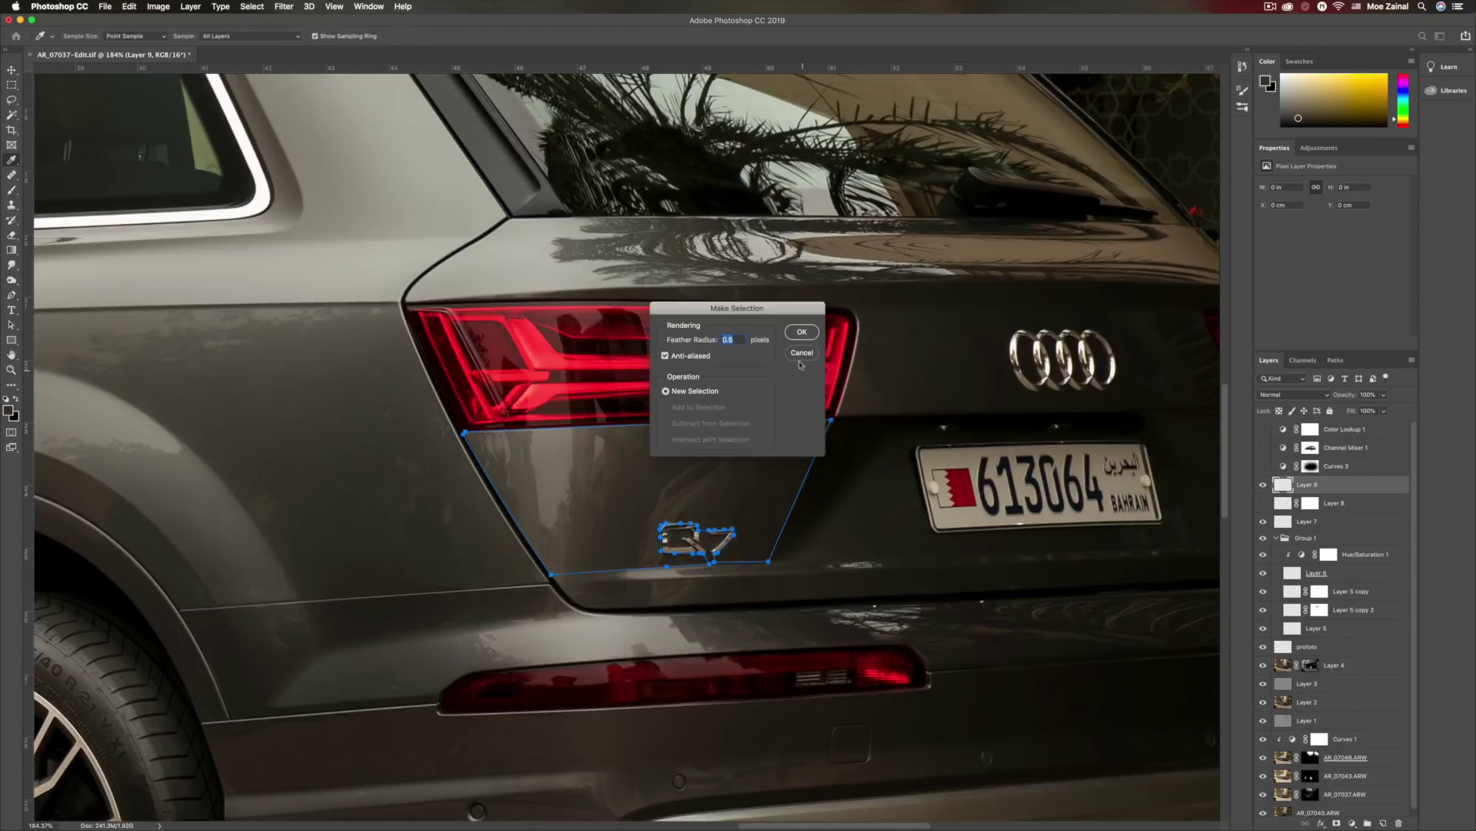
click(802, 332)
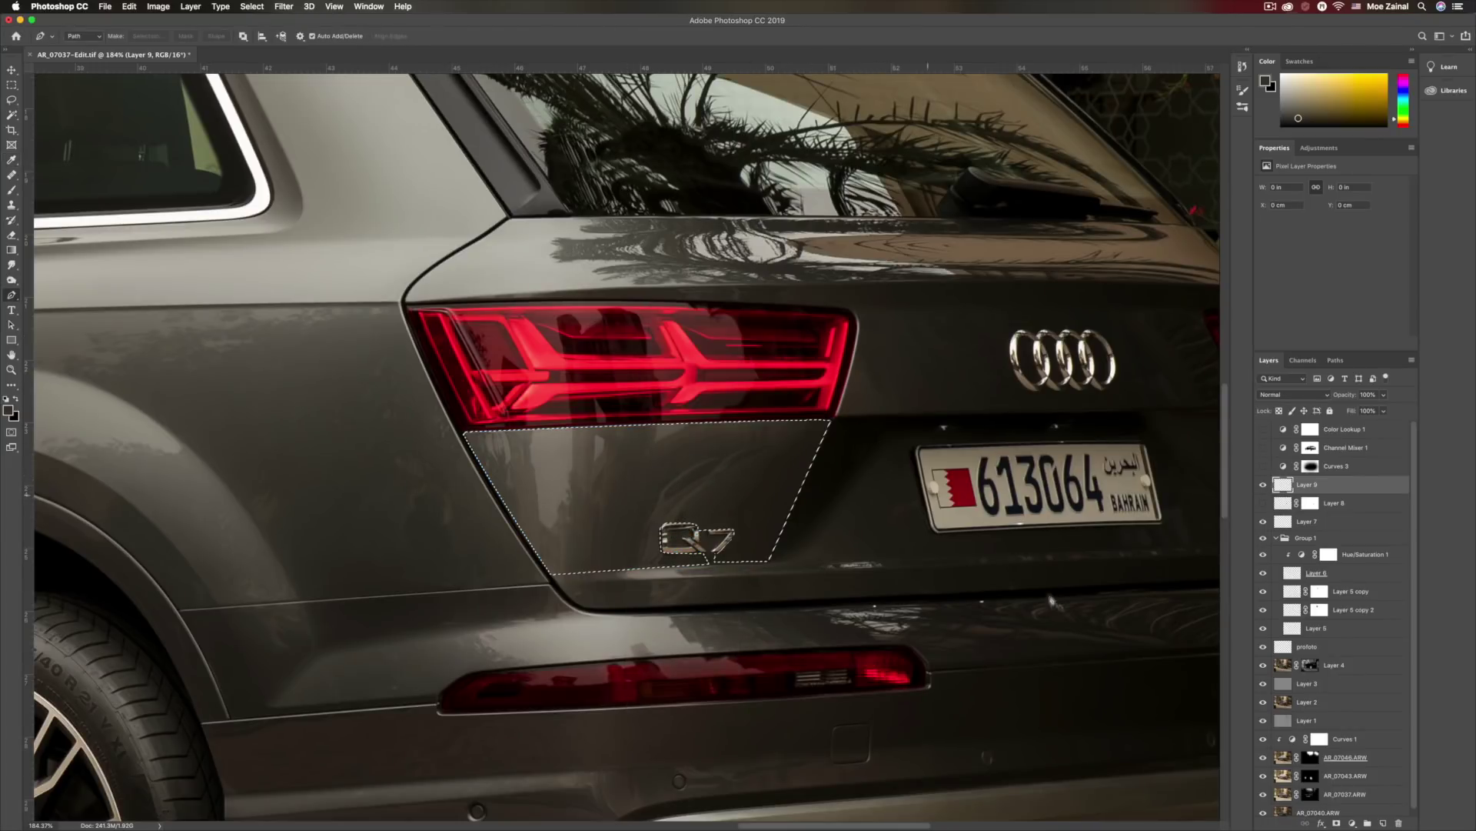
- Brush over the reflections in the selected tailgate panel with a dark tone sampled from its upper corner
key(b)
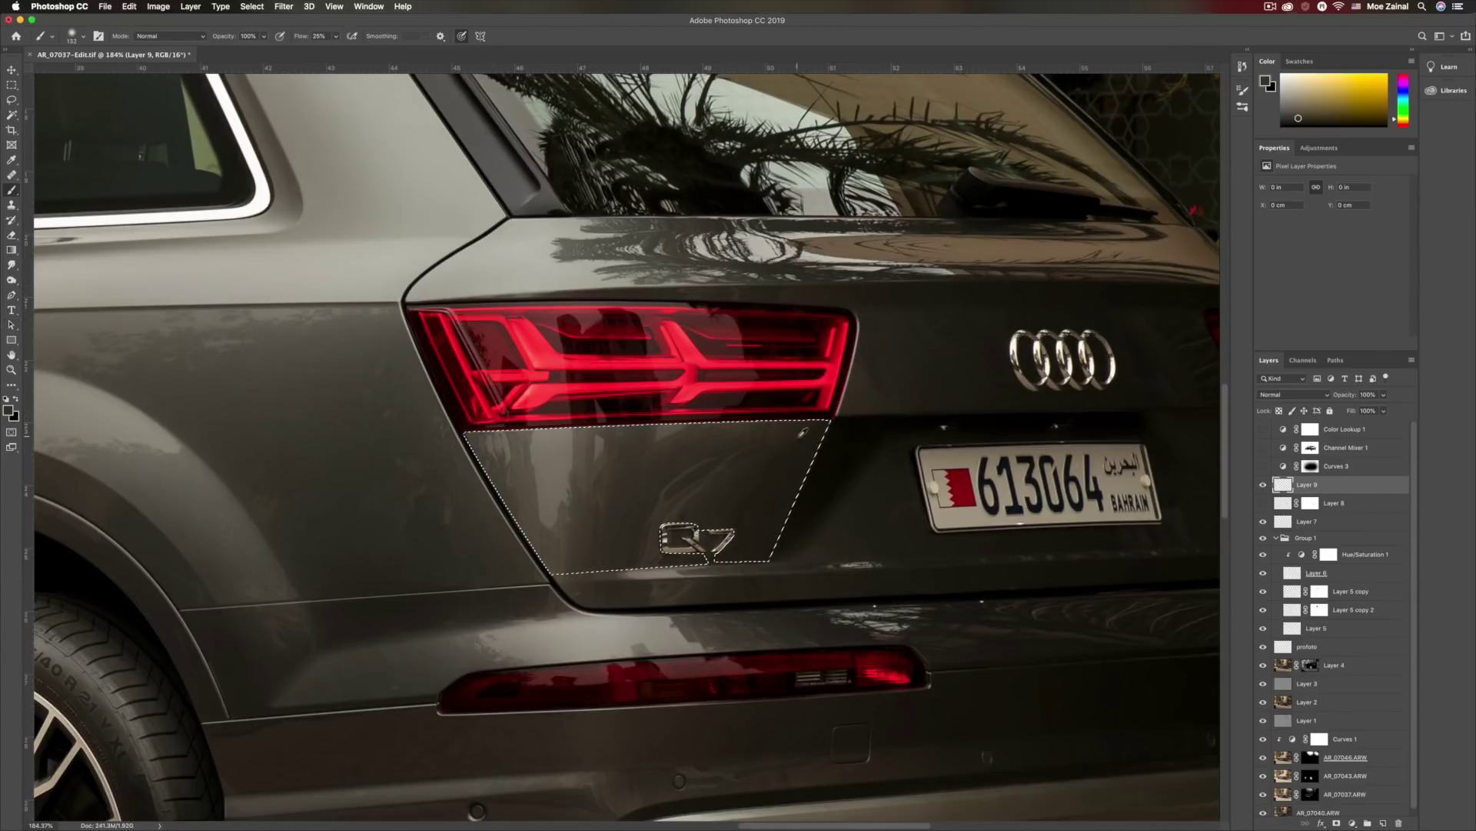
alt+click(810, 431)
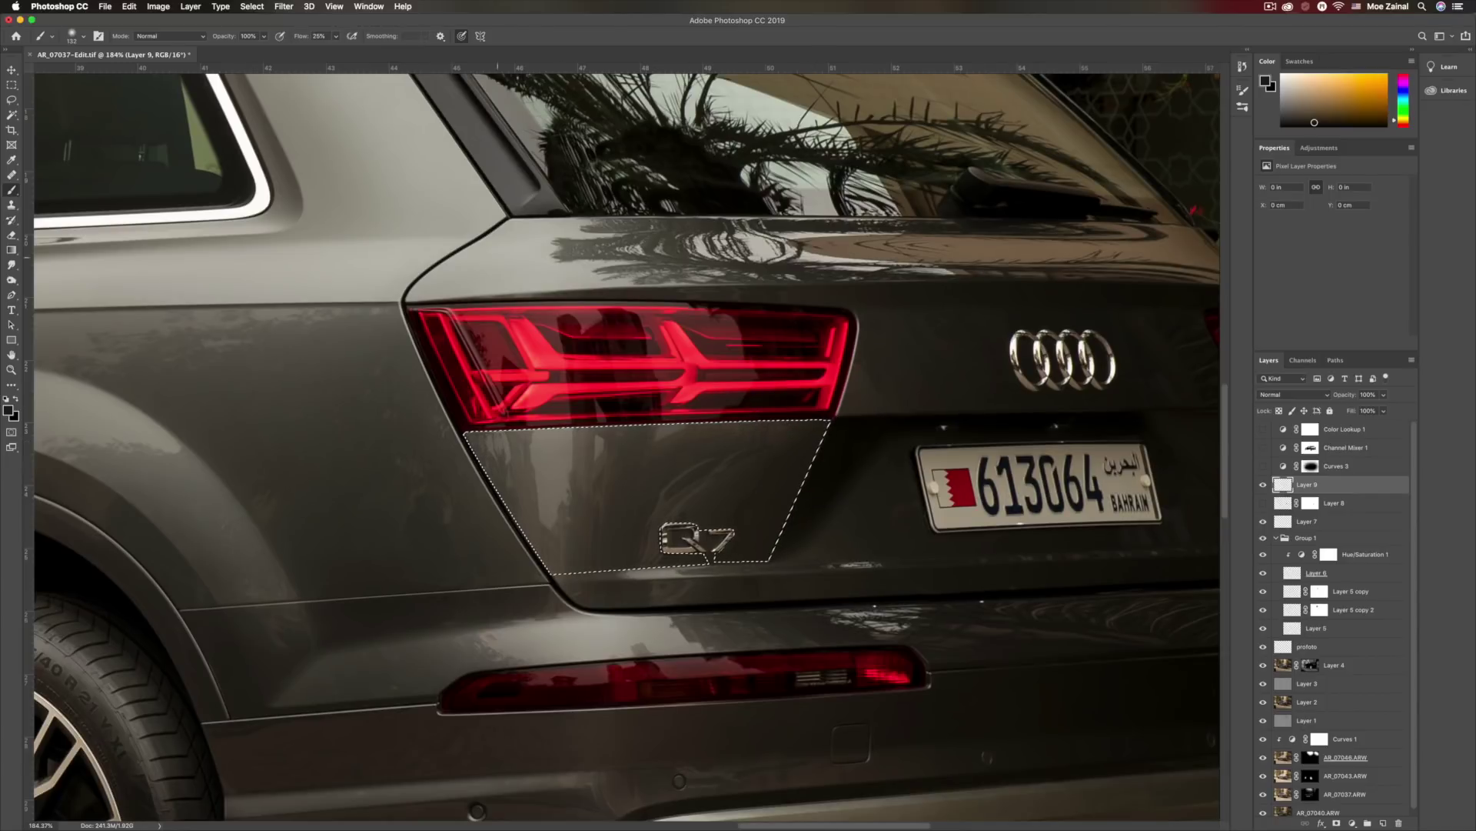
drag(421, 443, 768, 428)
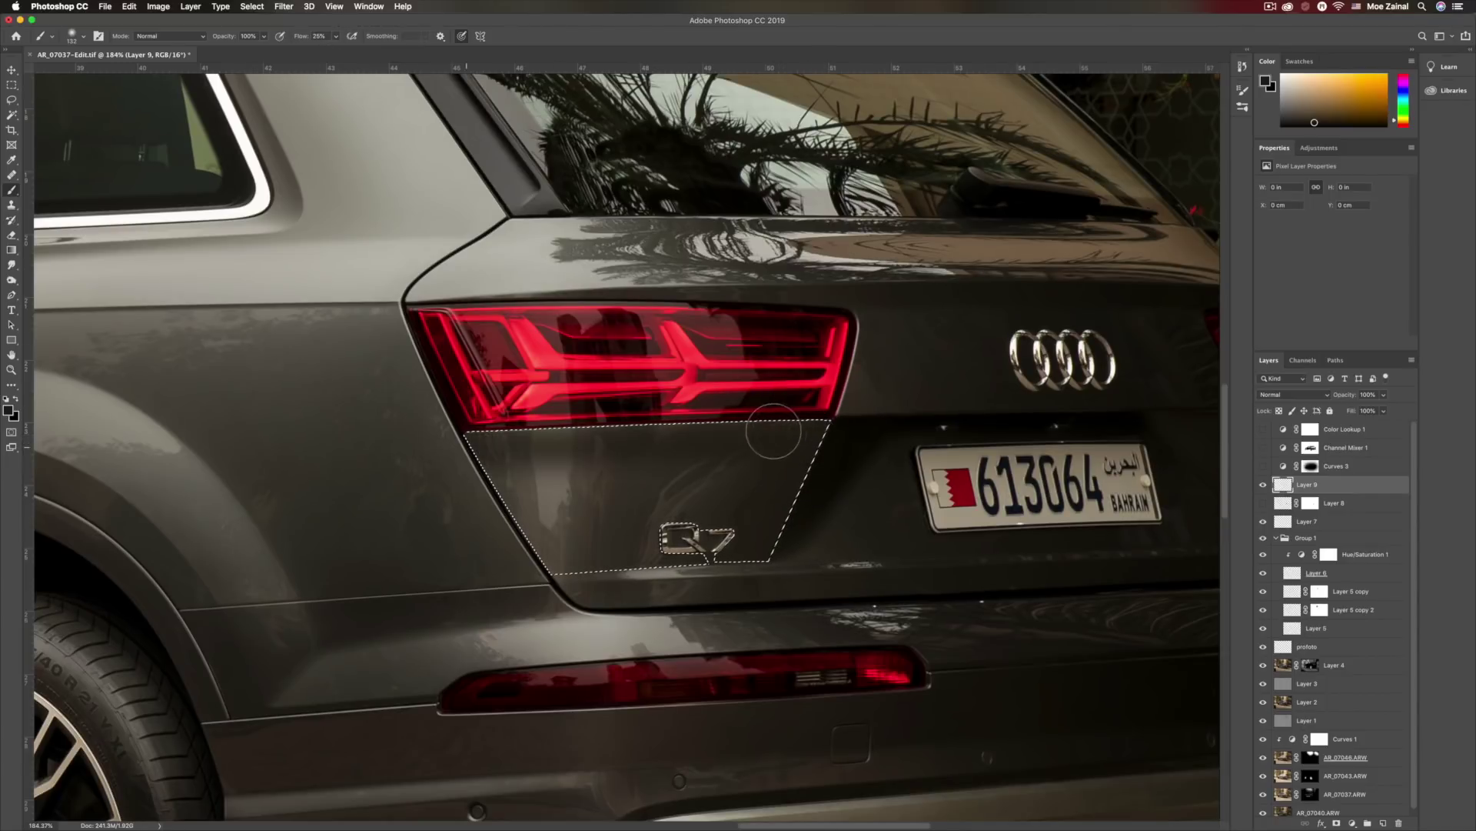
mouse_move(511, 444)
mouse_down()
mouse_move(882, 446)
mouse_move(778, 447)
mouse_move(769, 469)
mouse_move(719, 473)
mouse_move(769, 492)
mouse_move(804, 436)
mouse_move(779, 500)
mouse_move(569, 503)
mouse_move(523, 496)
mouse_move(659, 474)
mouse_move(531, 466)
mouse_up()
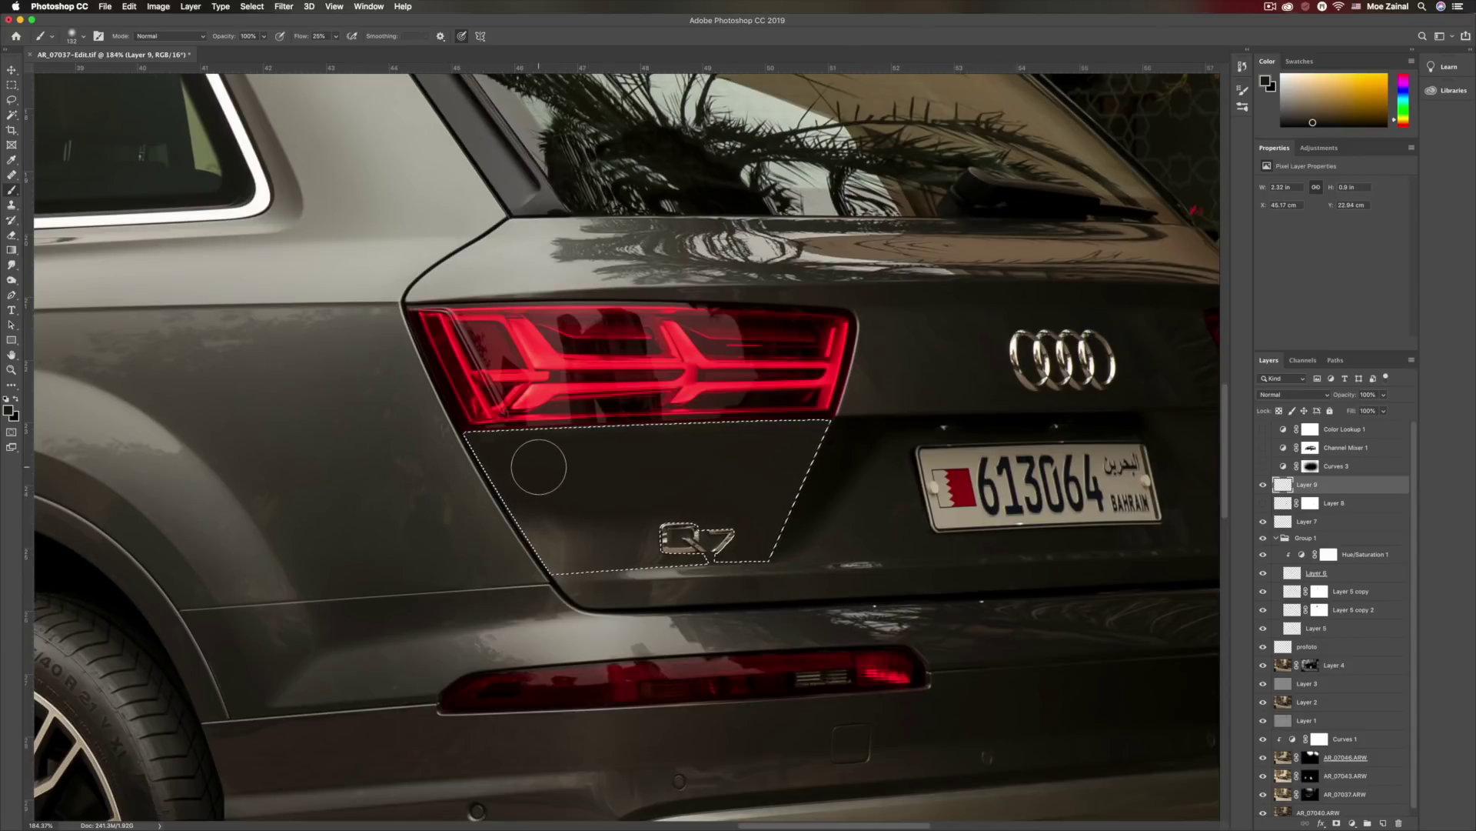
mouse_move(731, 300)
mouse_down()
mouse_move(607, 496)
mouse_move(539, 530)
mouse_move(646, 550)
mouse_move(769, 540)
mouse_move(669, 532)
mouse_move(727, 542)
mouse_move(688, 534)
mouse_move(729, 558)
mouse_up()
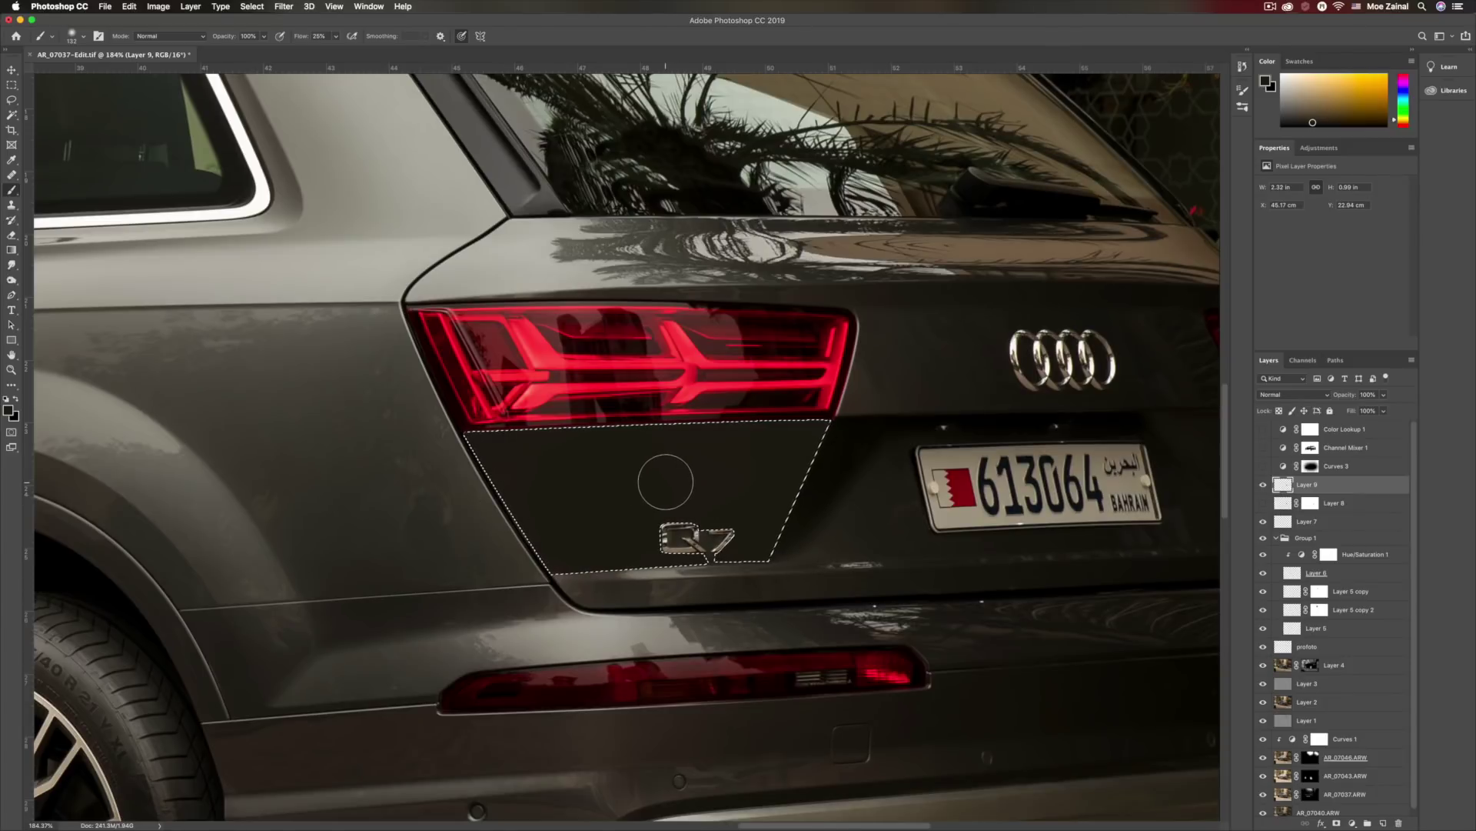
- Blend a lighter grey sampled from the panel's outer edge across it with a large soft brush, and remove the selection
alt+click(463, 462)
mouse_move(418, 448)
mouse_down()
mouse_move(492, 450)
mouse_move(531, 496)
mouse_move(592, 523)
mouse_up()
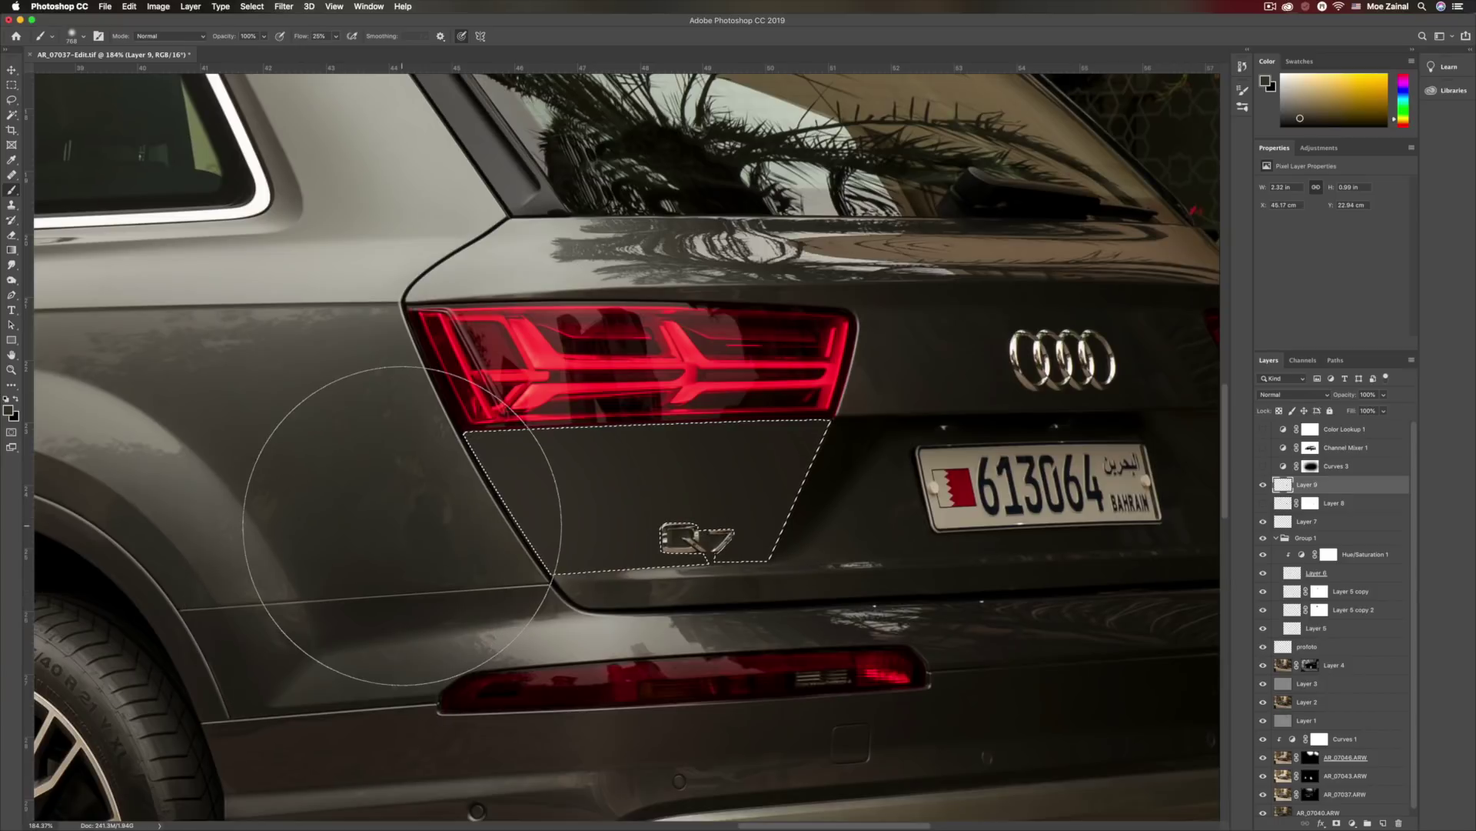
key(super+d)
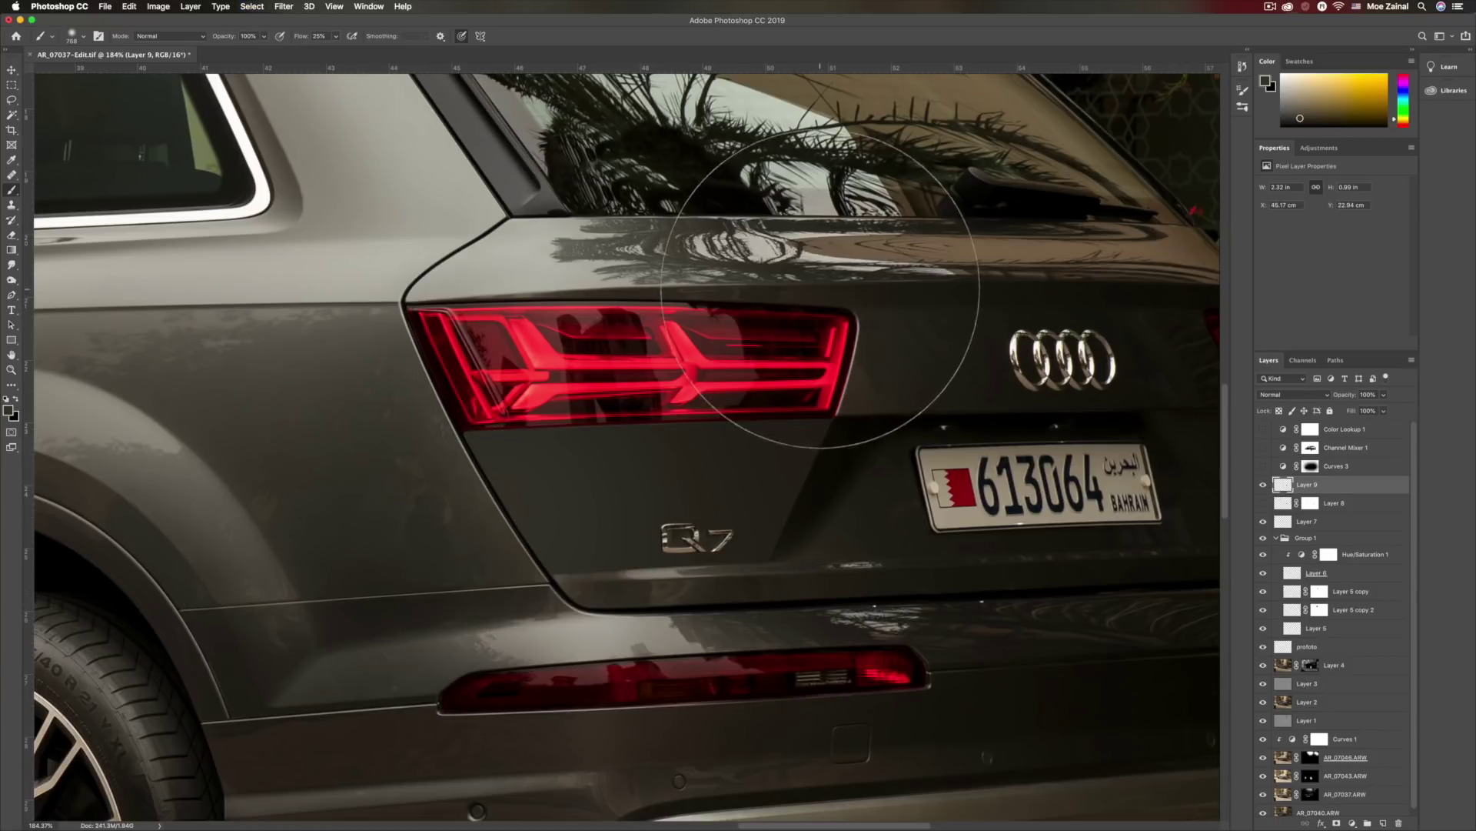
scroll(819, 287, down, 5)
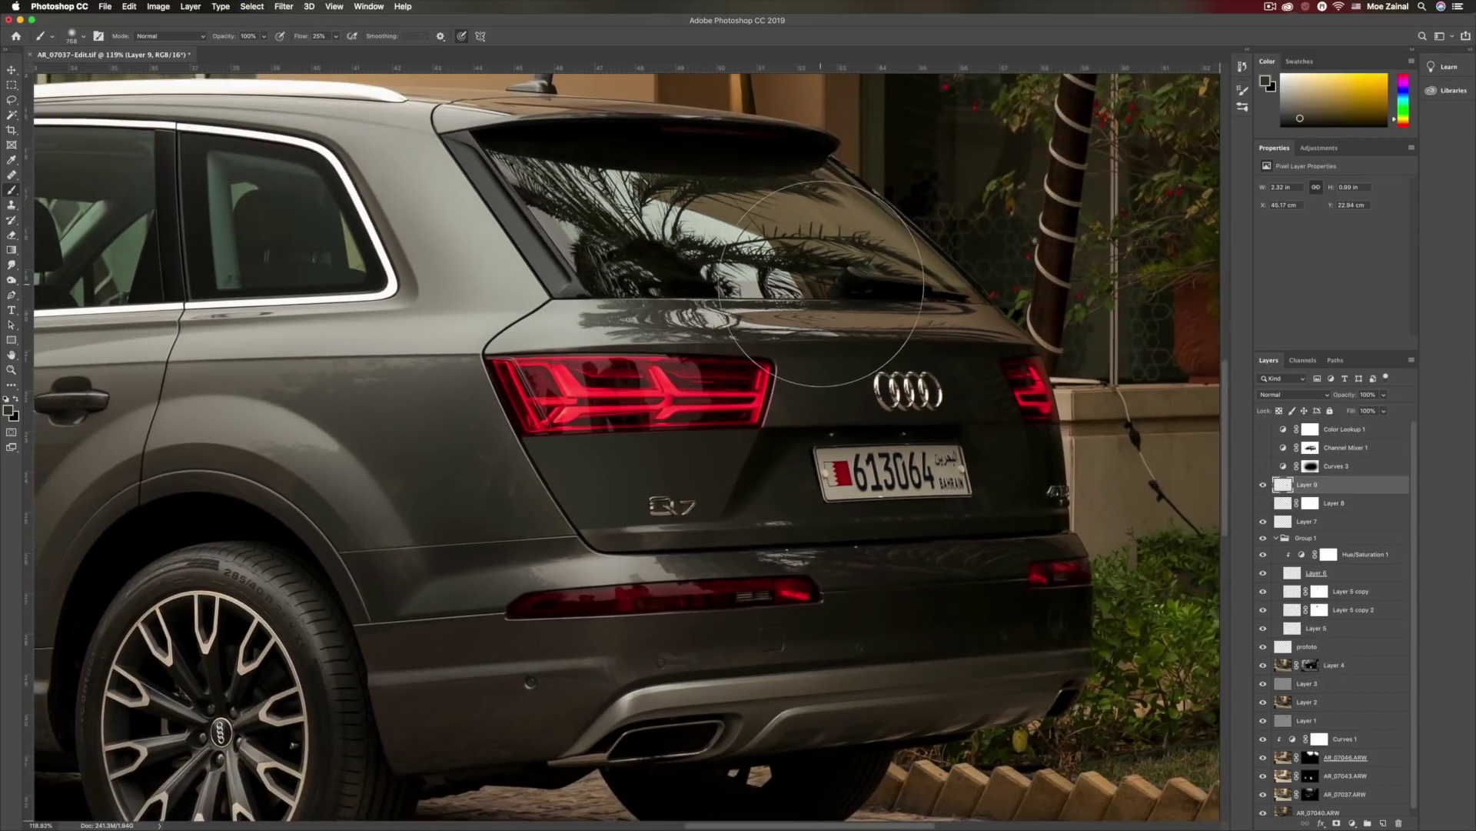
- Add 1% uniform monochromatic noise to the painted tailgate panel layer
scroll(822, 285, up, 5)
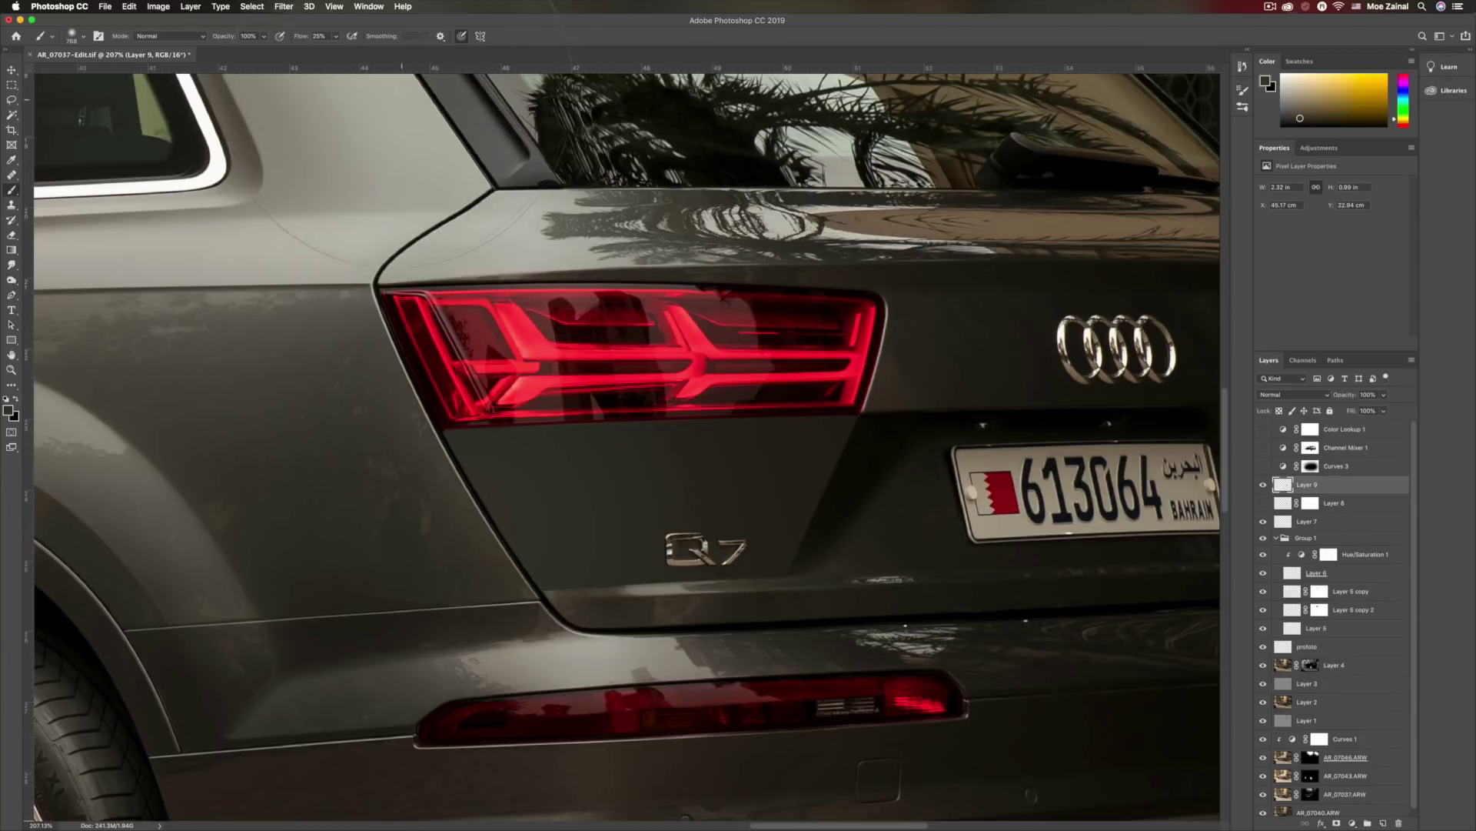
click(291, 9)
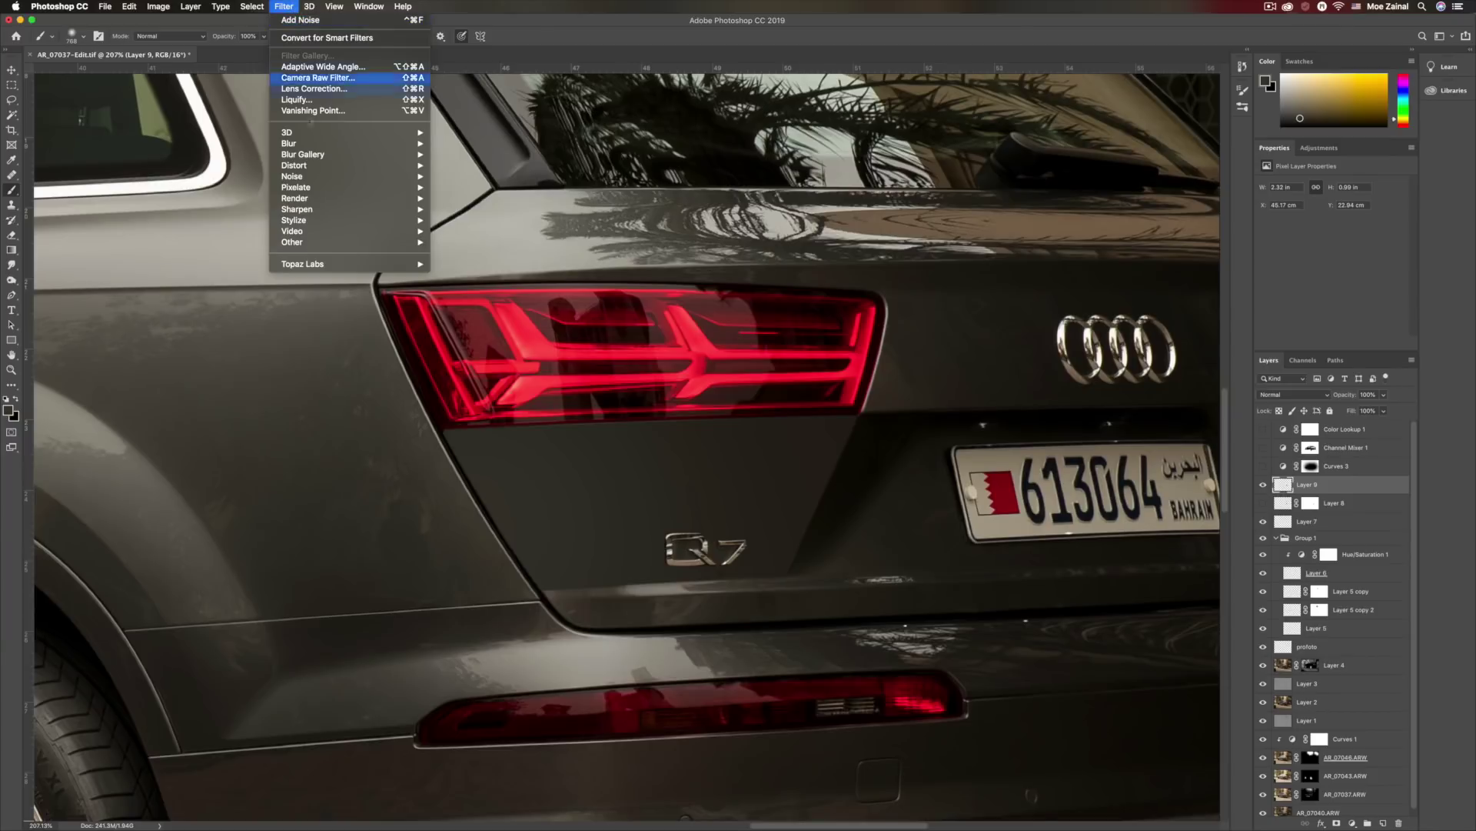
mouse_move(313, 160)
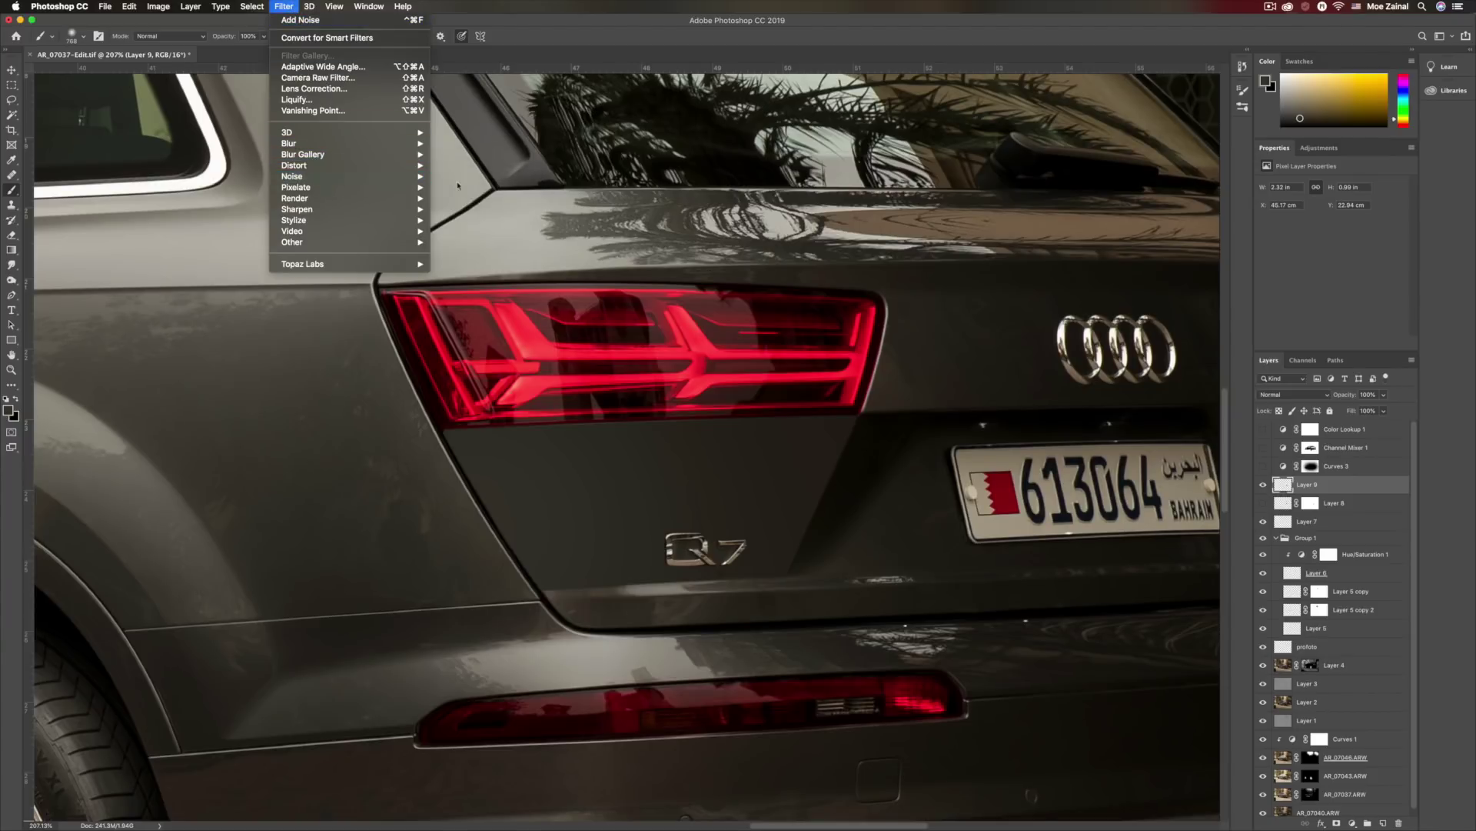
mouse_move(413, 176)
click(465, 176)
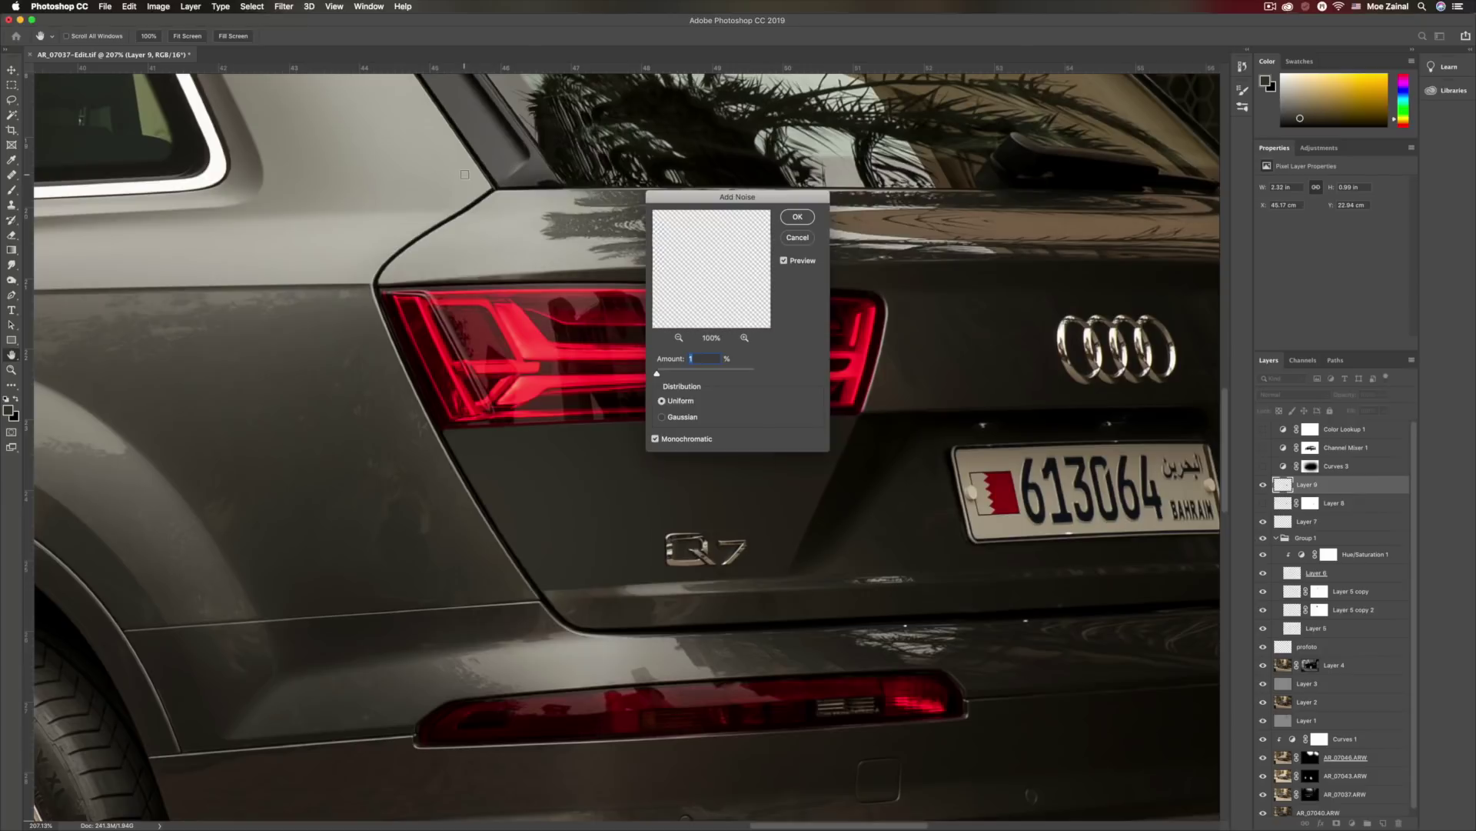
click(804, 218)
key(b)
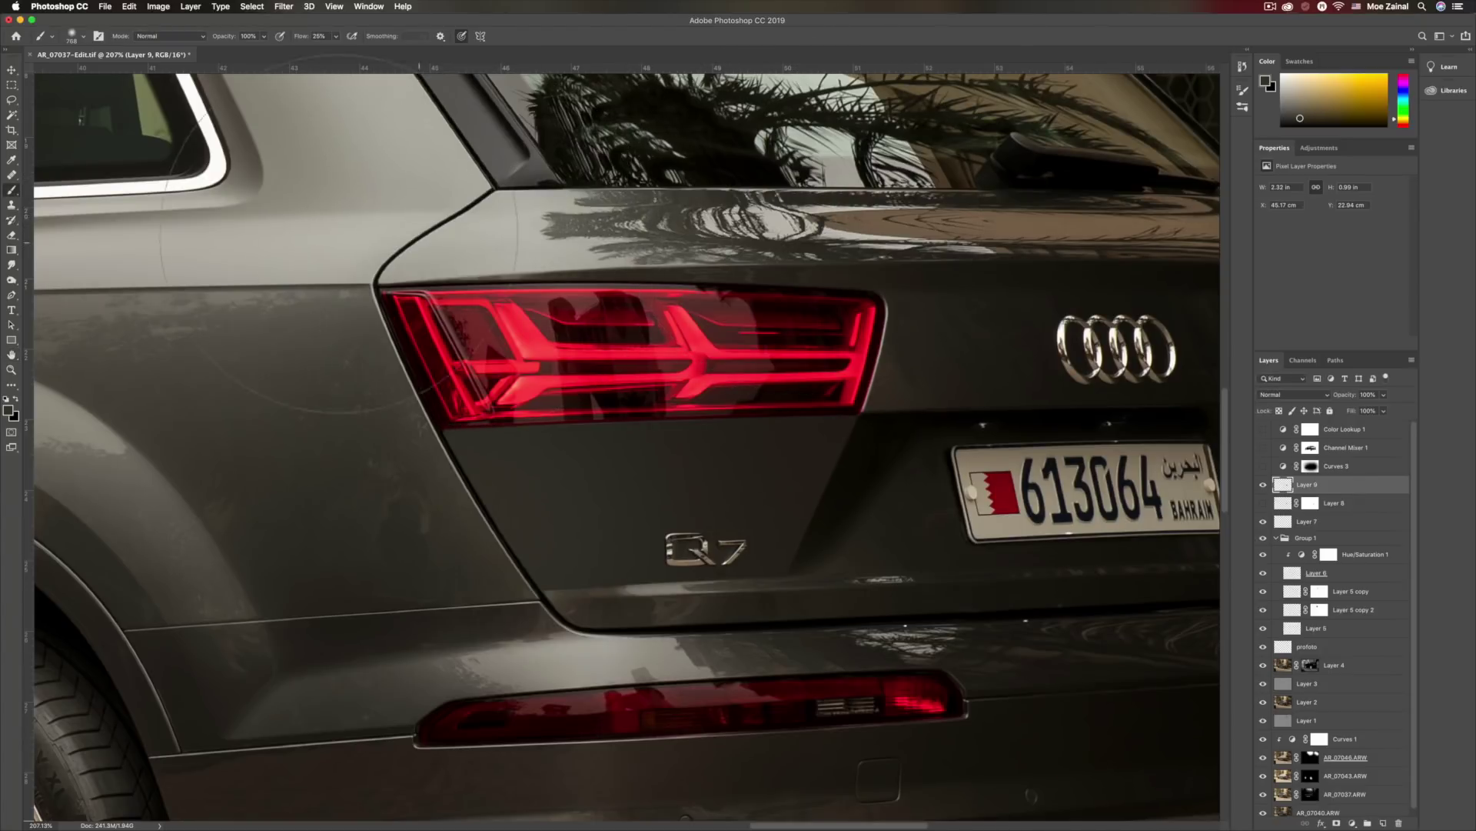
- Examine the retouched tailgate panel in the context of the whole photo and up close
scroll(896, 461, down, 10)
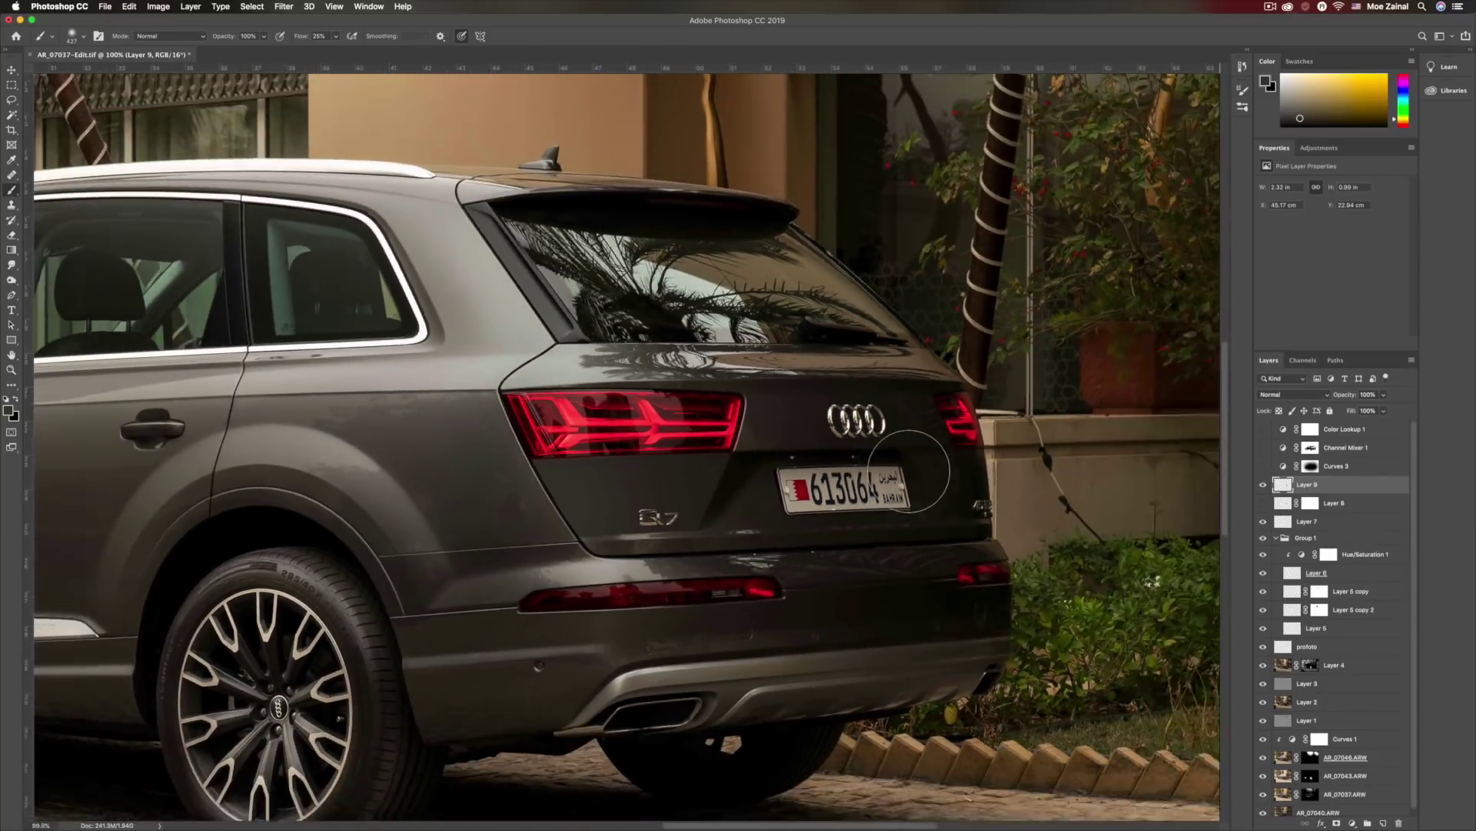
scroll(909, 470, down, 5)
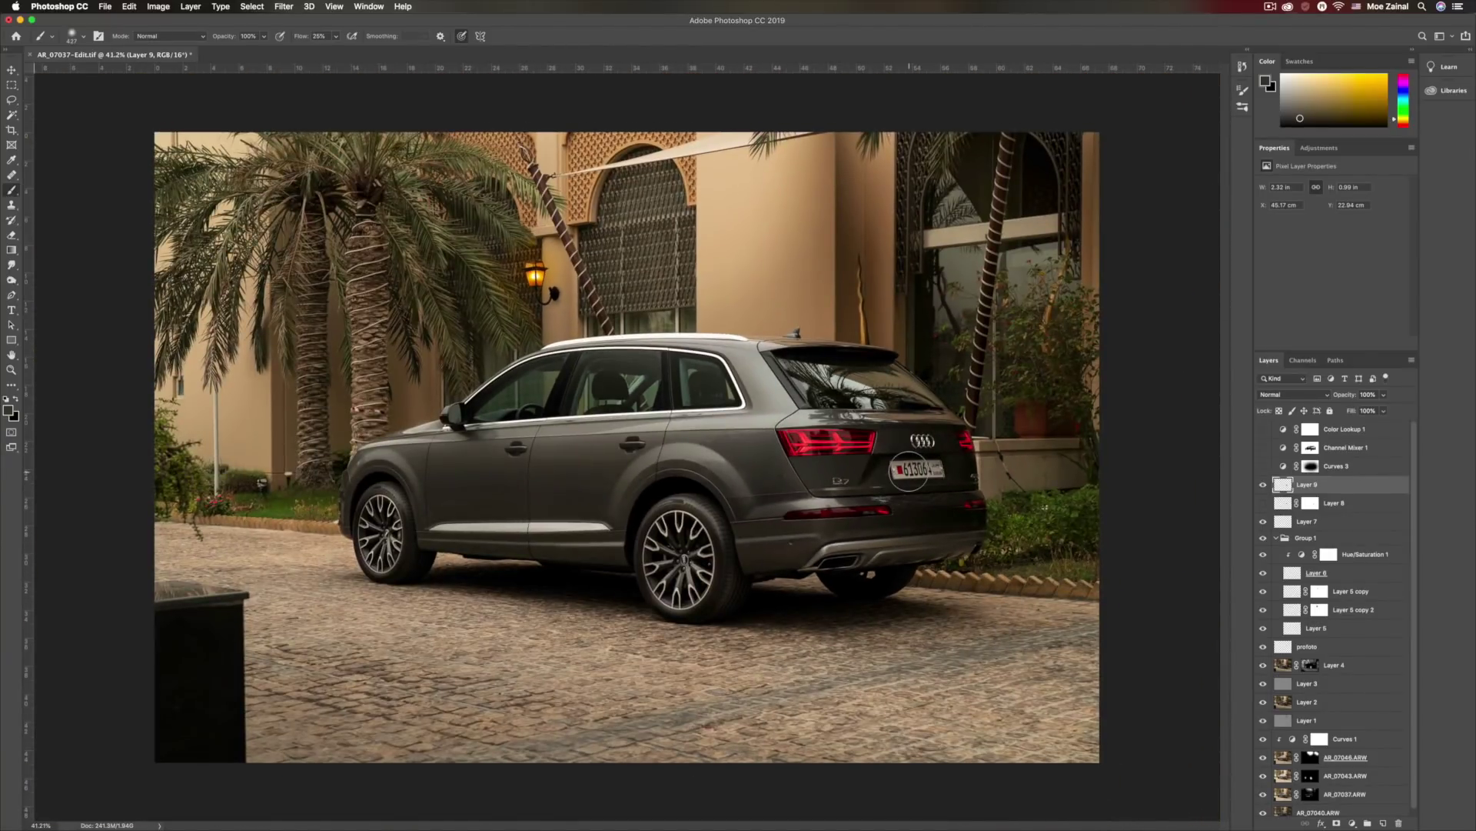
scroll(909, 471, down, 2)
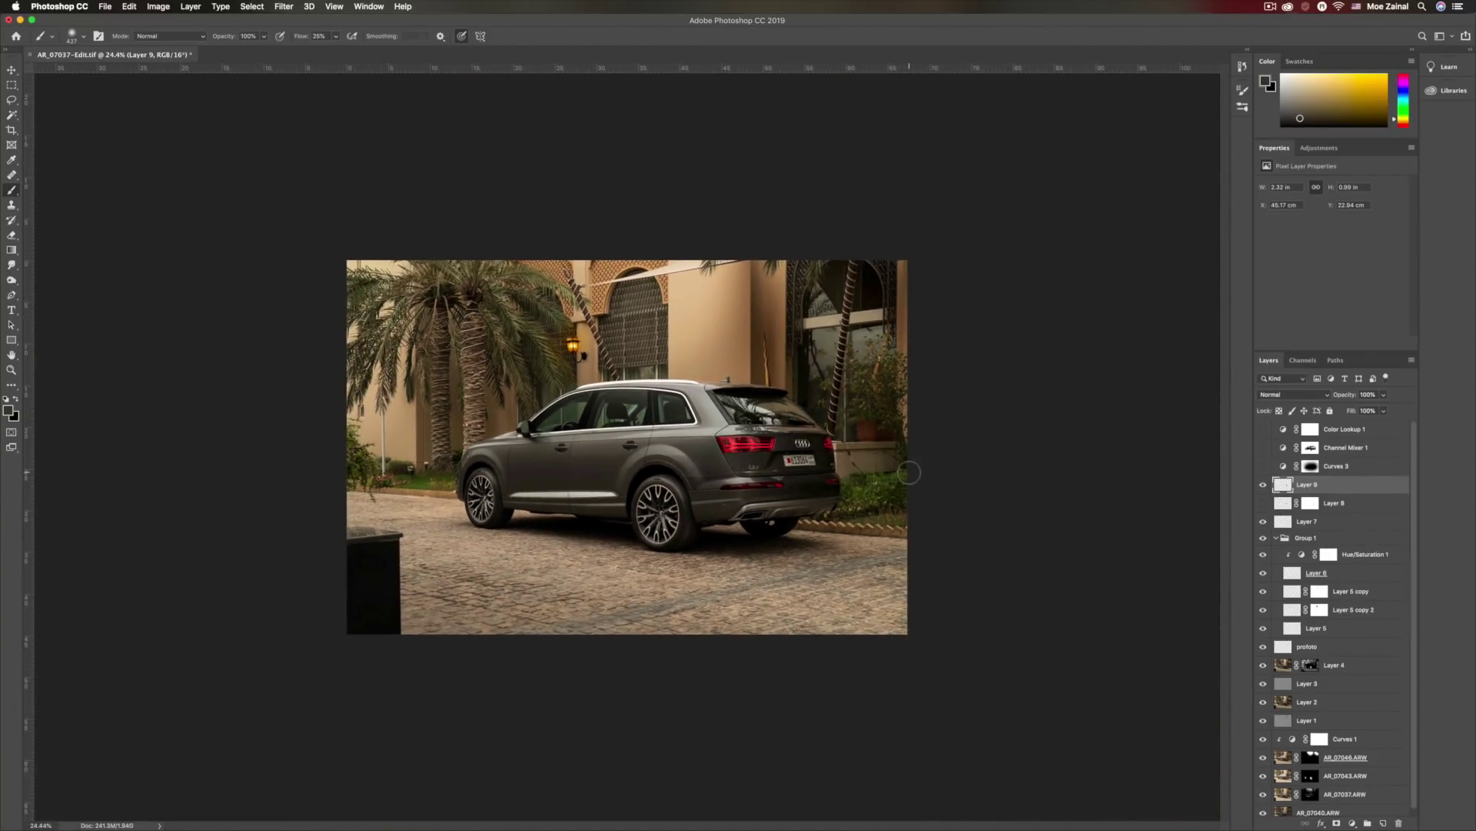
scroll(798, 471, up, 4)
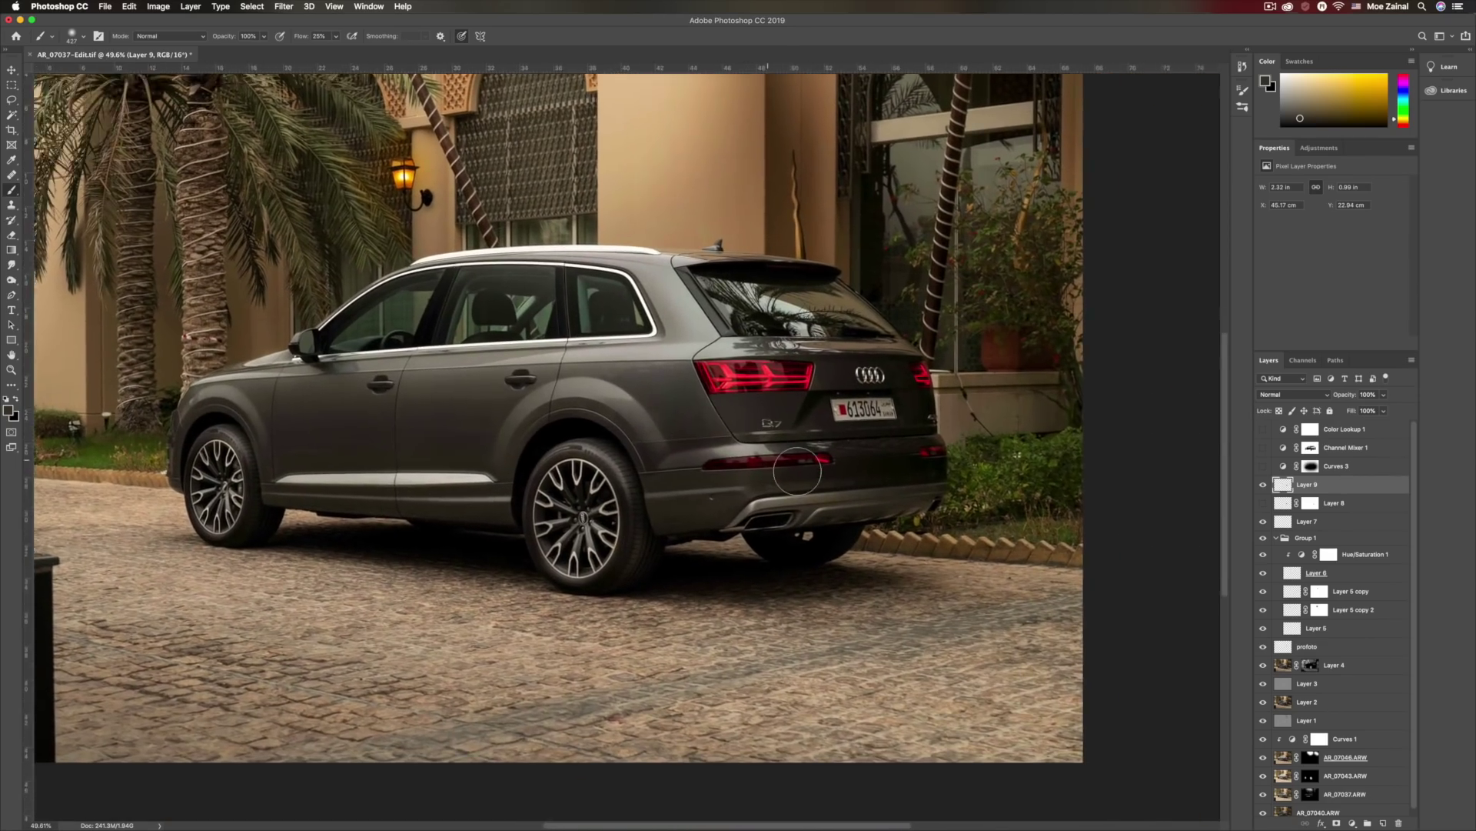
scroll(797, 471, up, 5)
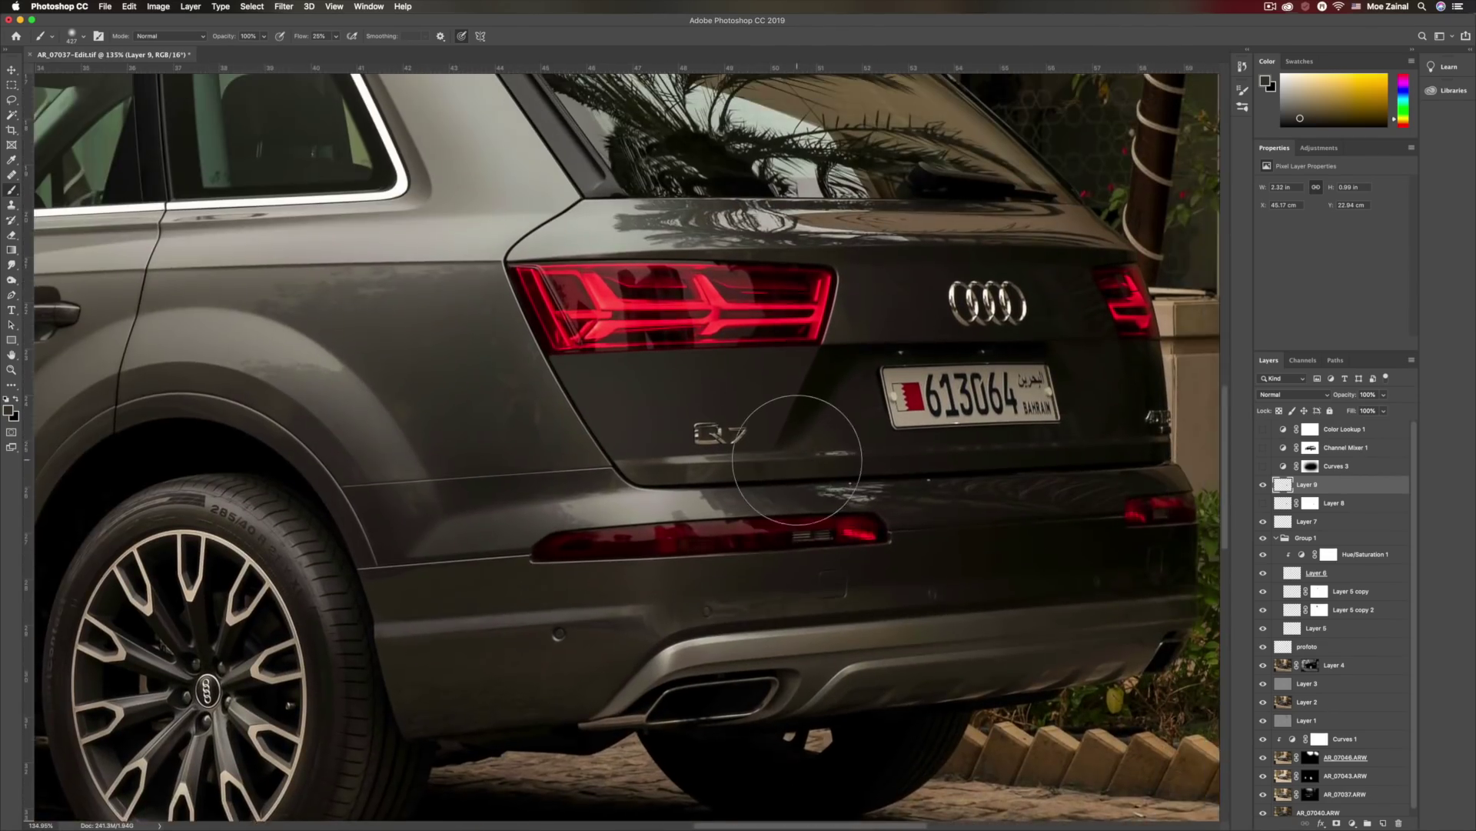
scroll(797, 460, up, 3)
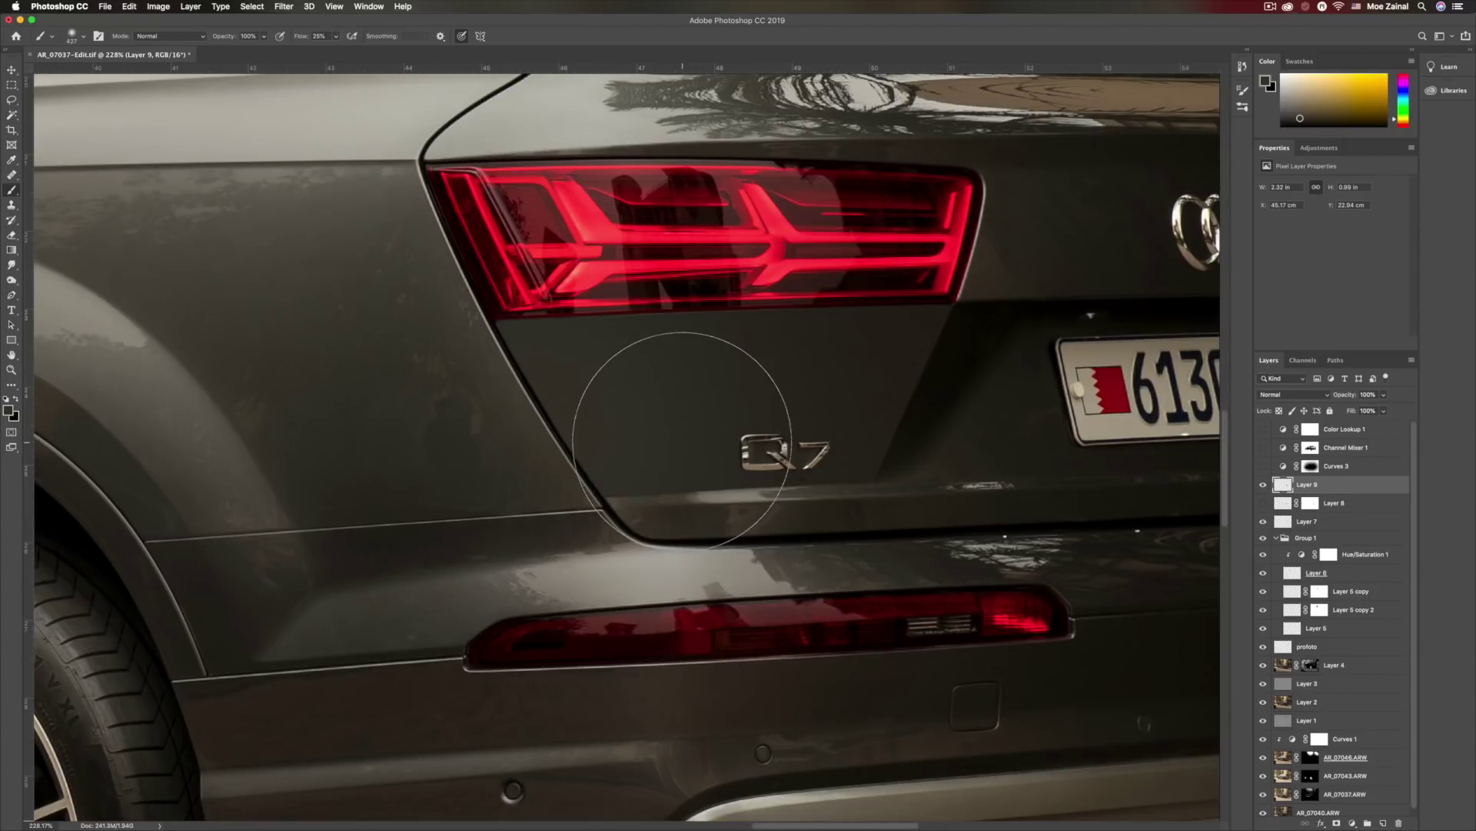
click(1336, 823)
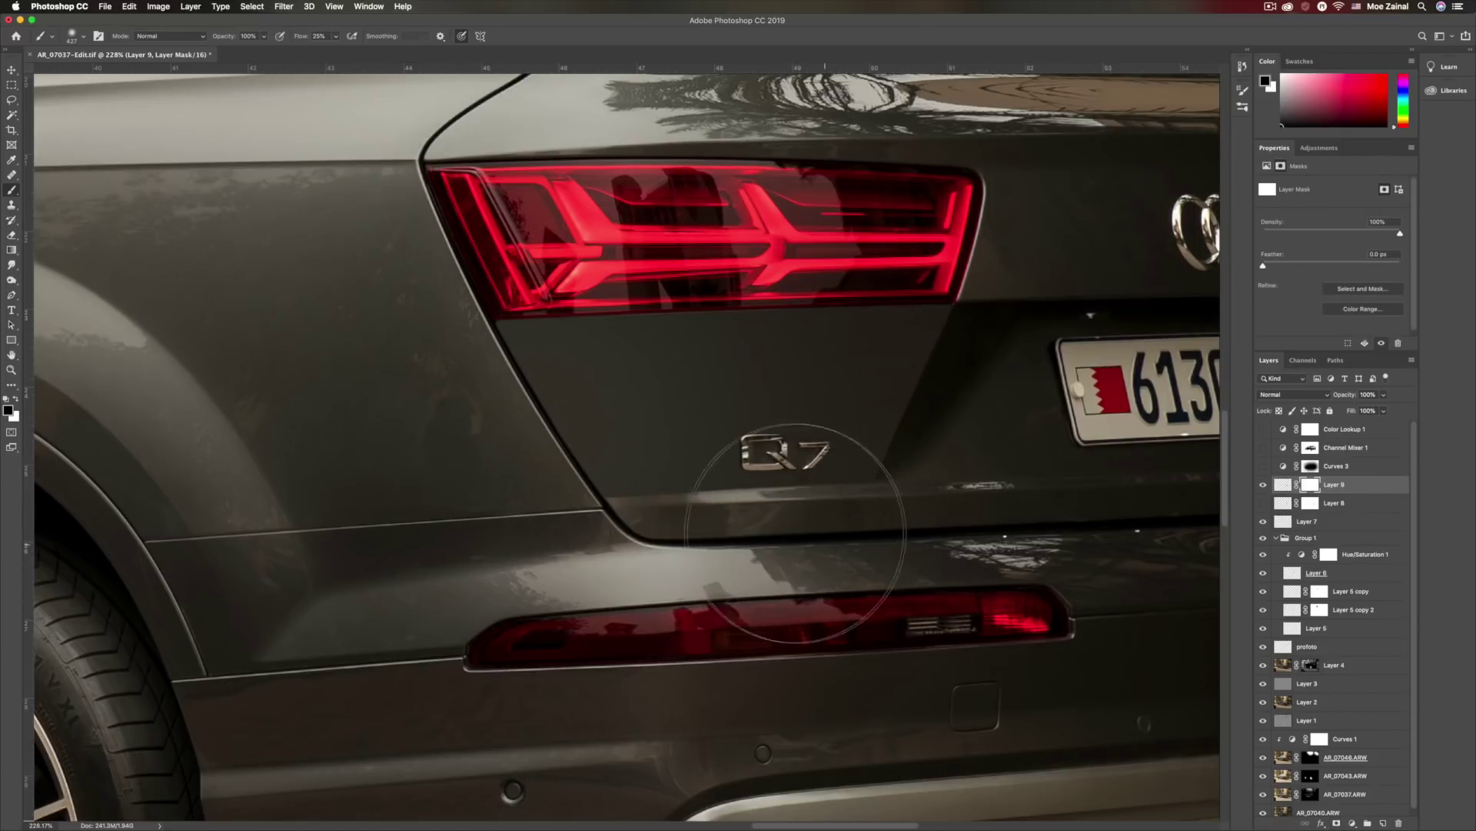
drag(841, 557, 832, 549)
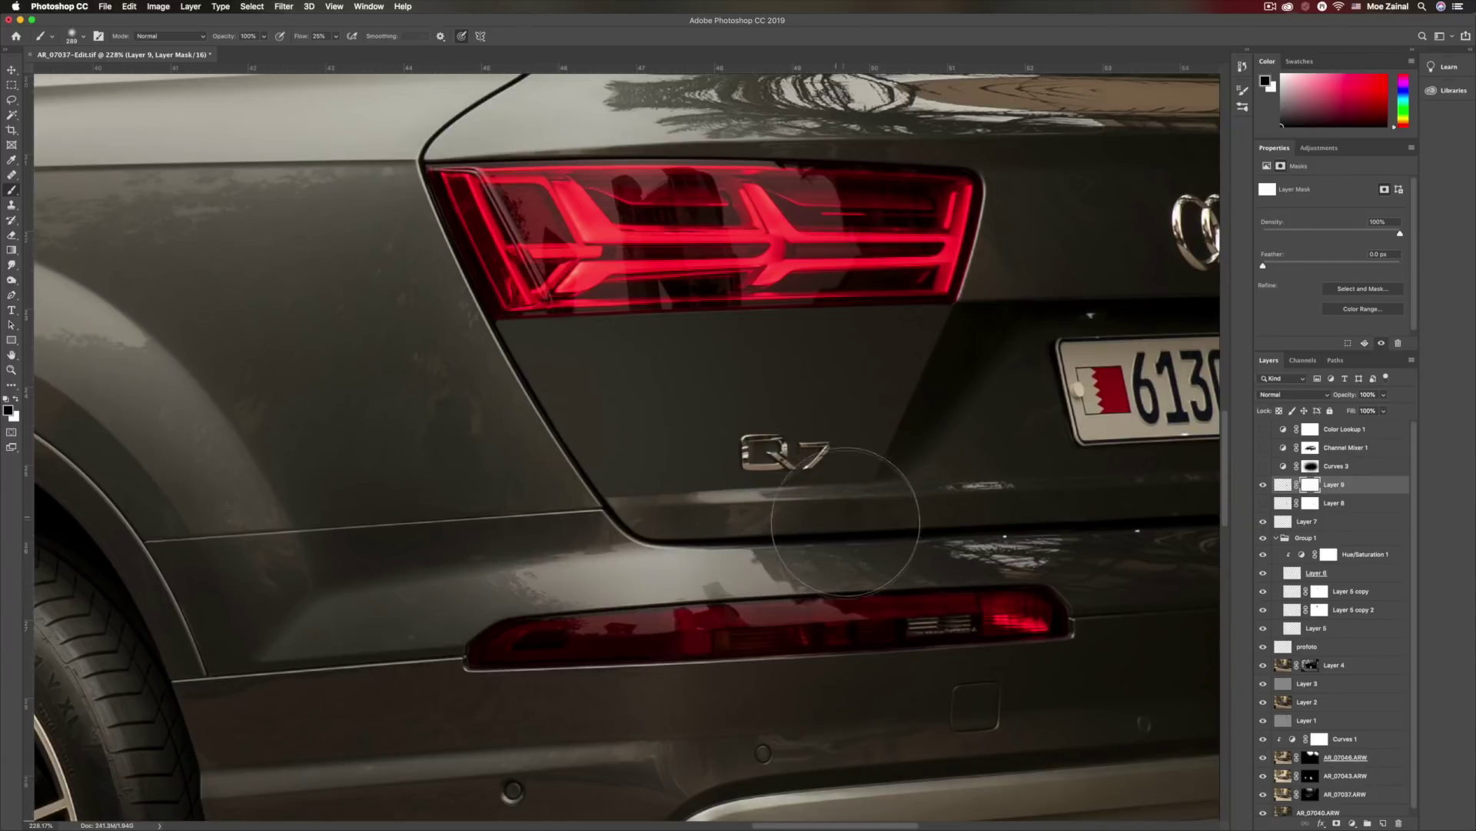
drag(840, 556, 881, 576)
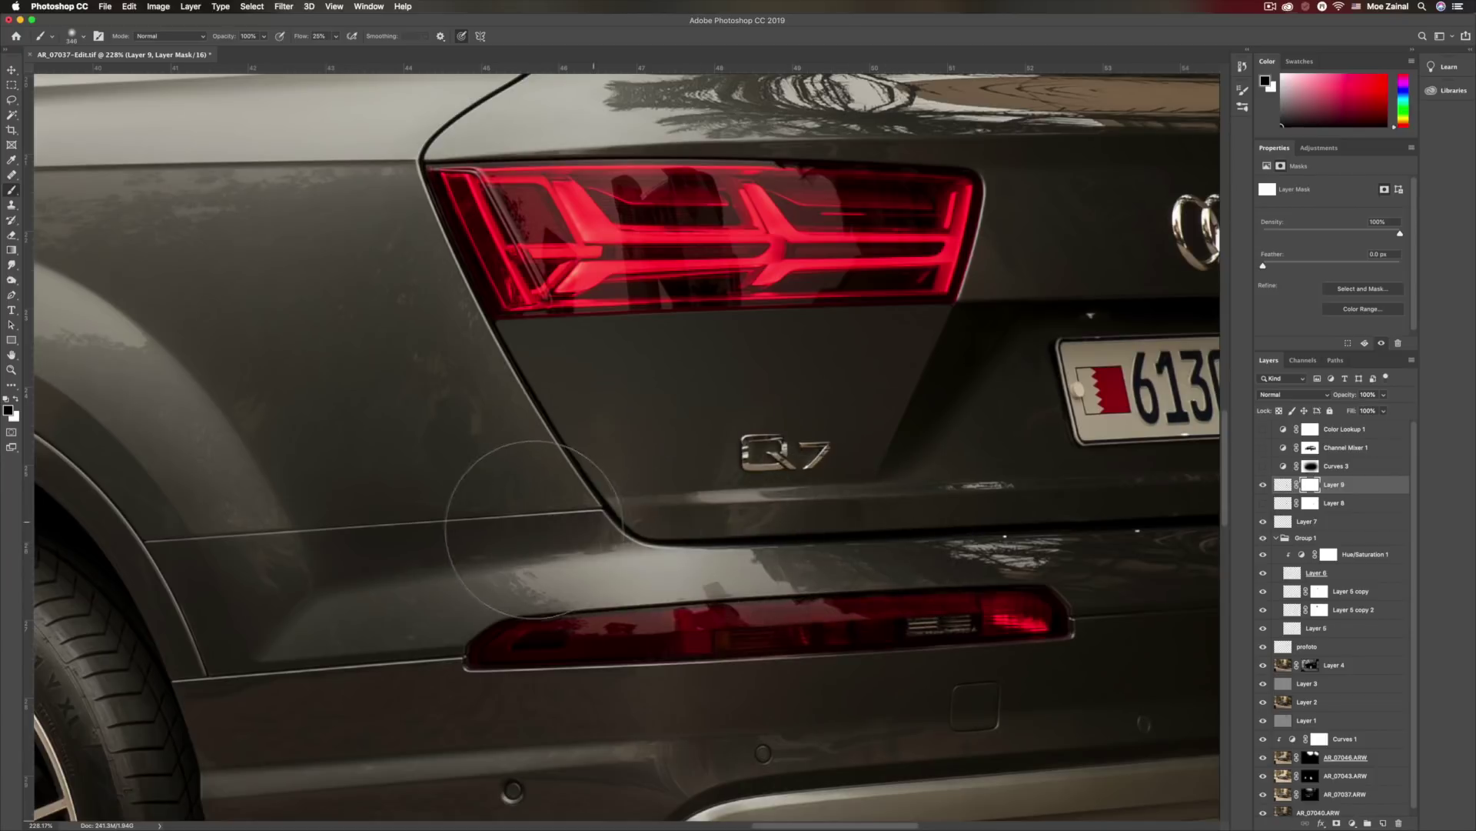
key(super+z)
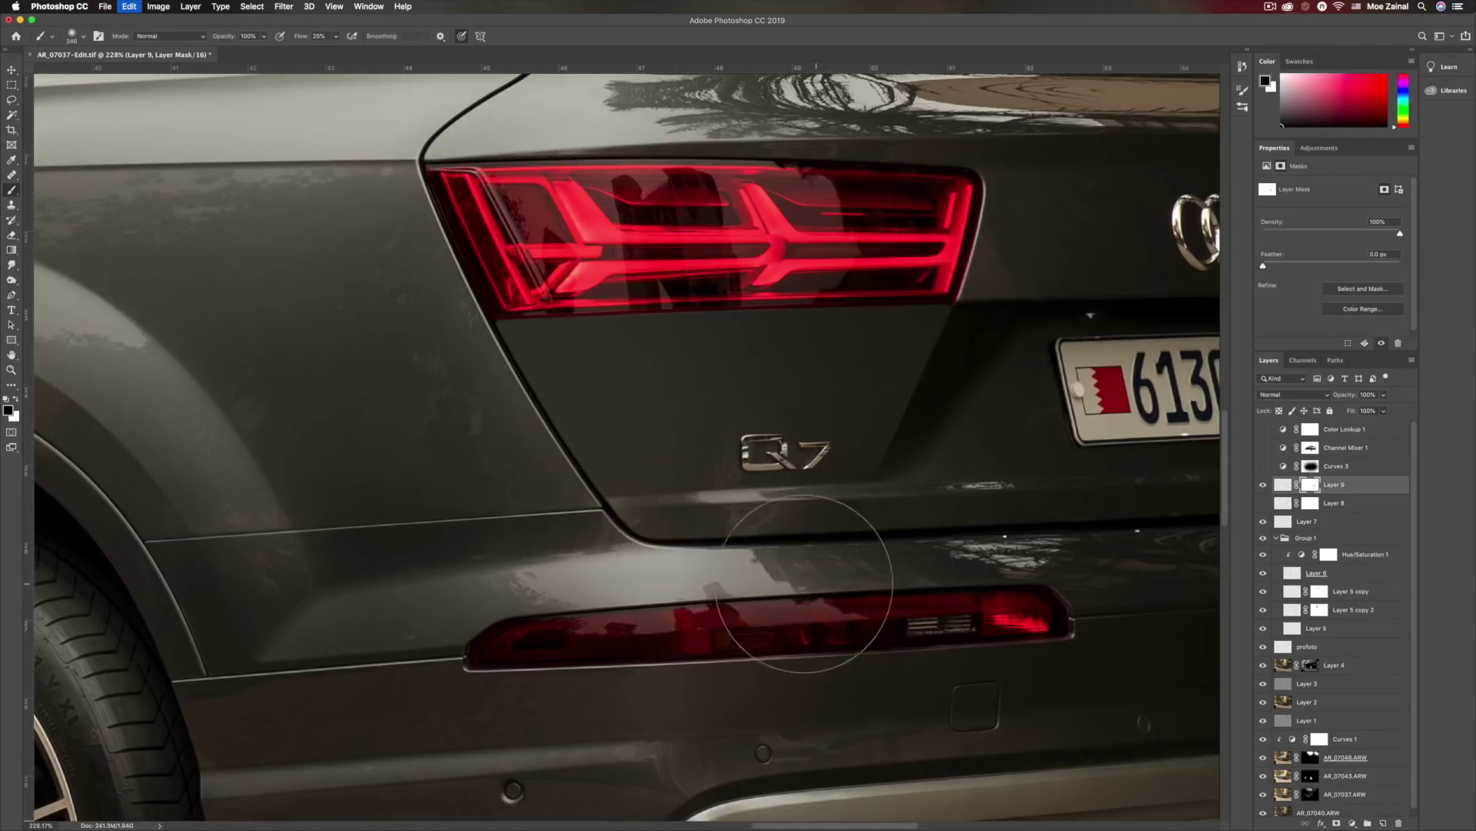
key(super+z)
key(super+z)
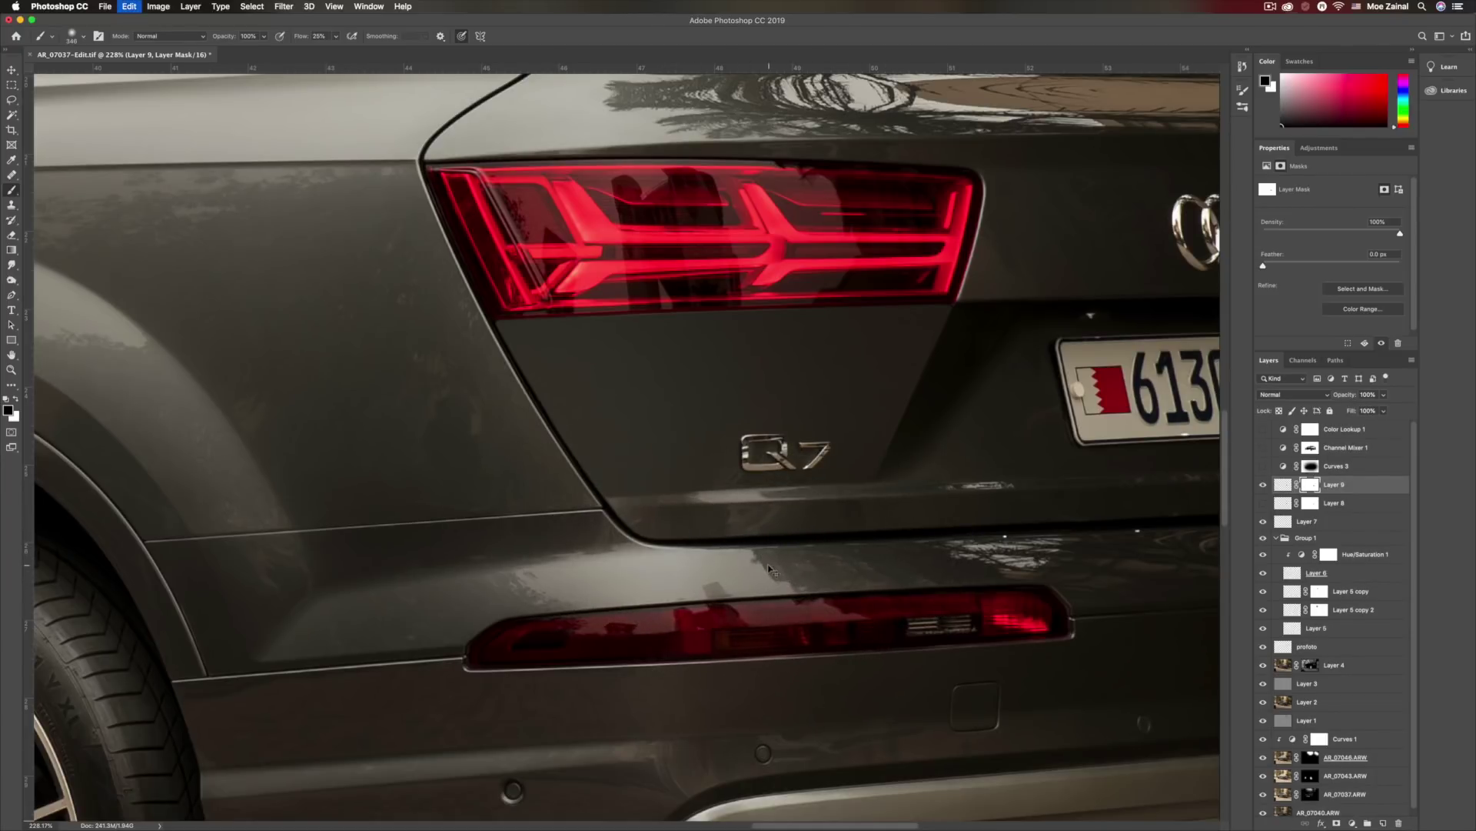
key(super+z)
key(super+z)
key(super+z)
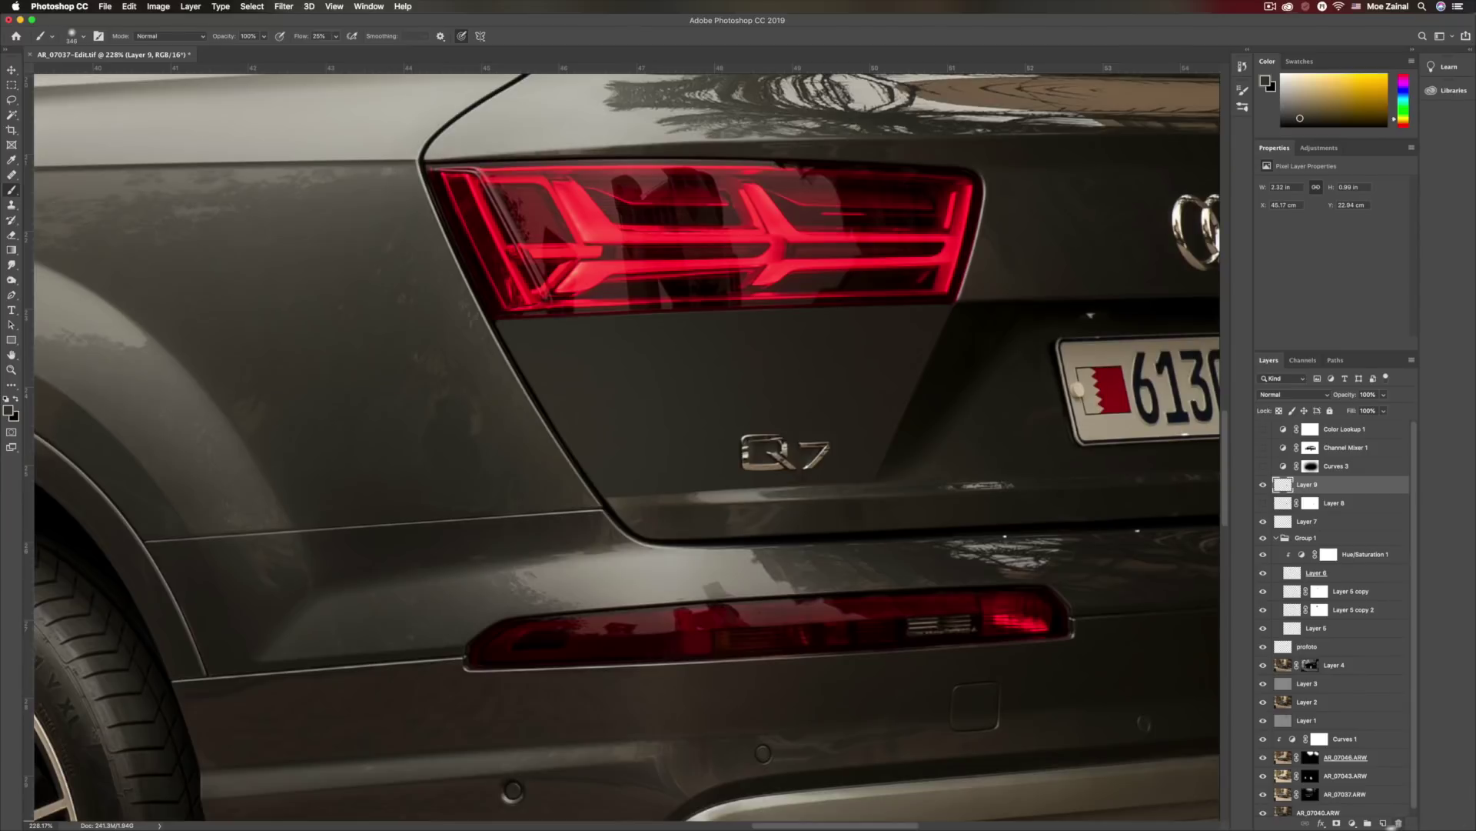
- Add a layer mask to Layer 9 and brush black on it with a soft brush over the bumper below the tailgate panel
click(1338, 823)
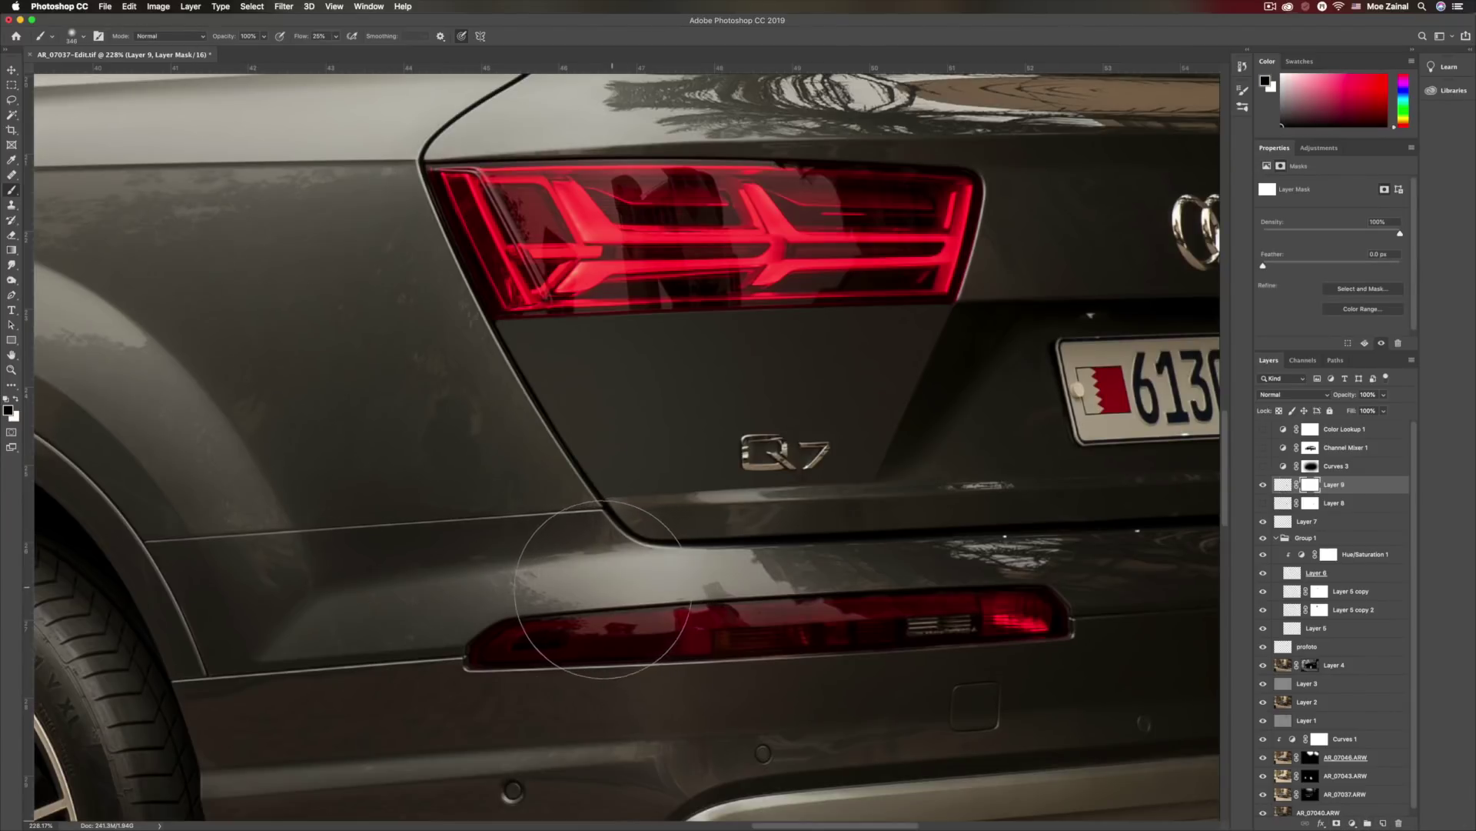
drag(623, 586, 564, 583)
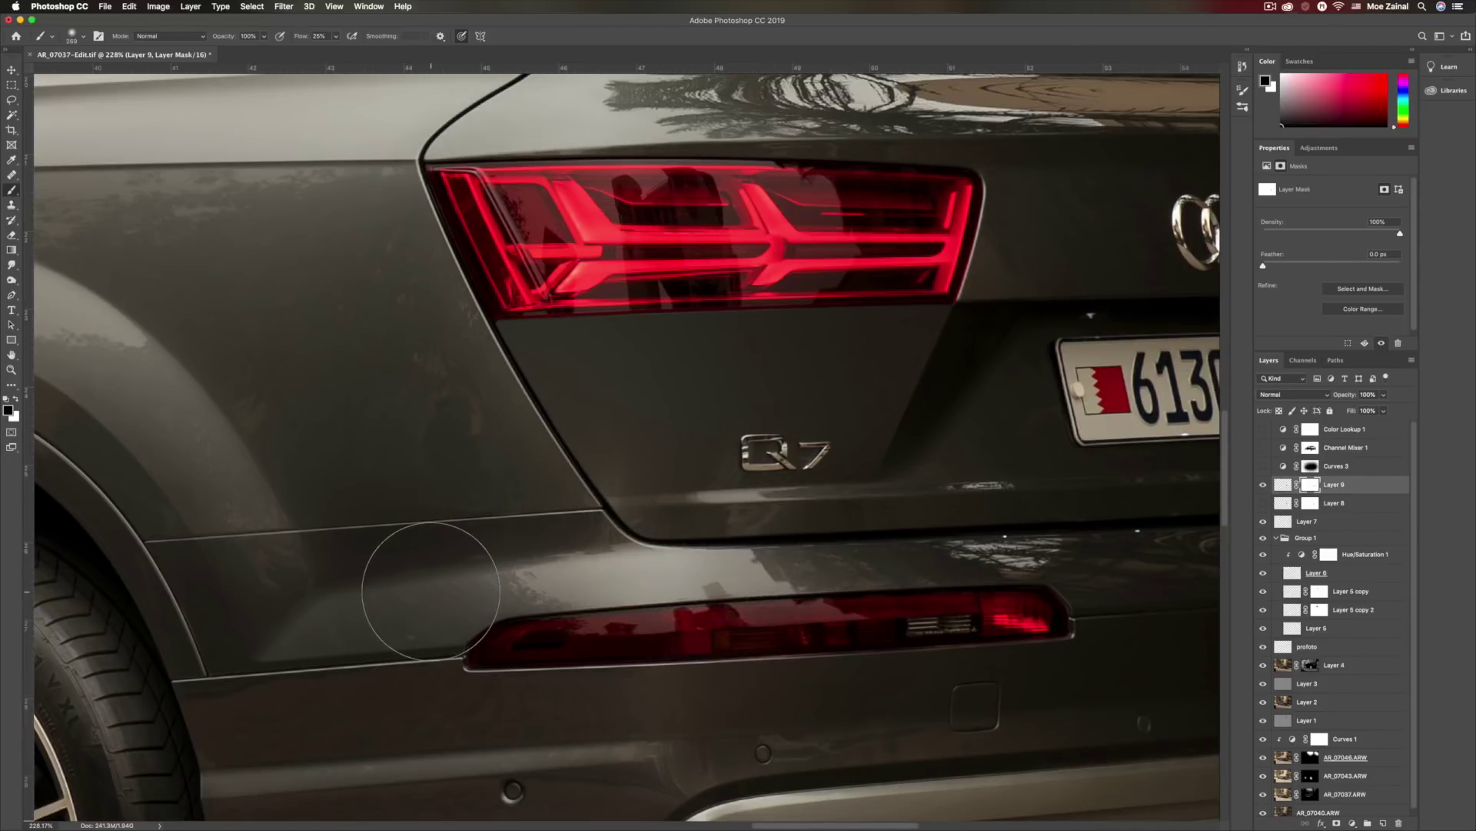
scroll(431, 591, down, 15)
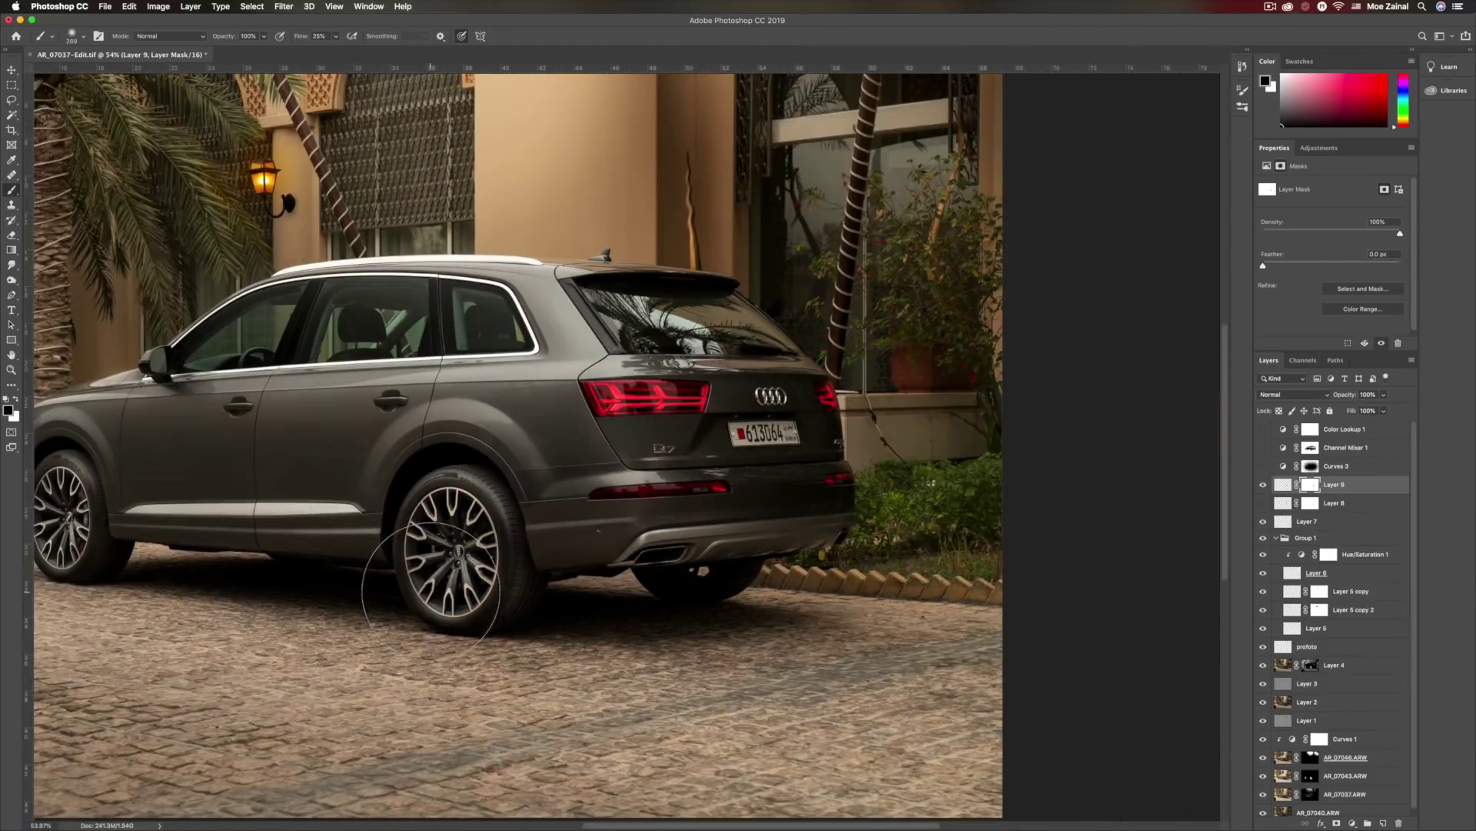
scroll(432, 590, down, 1)
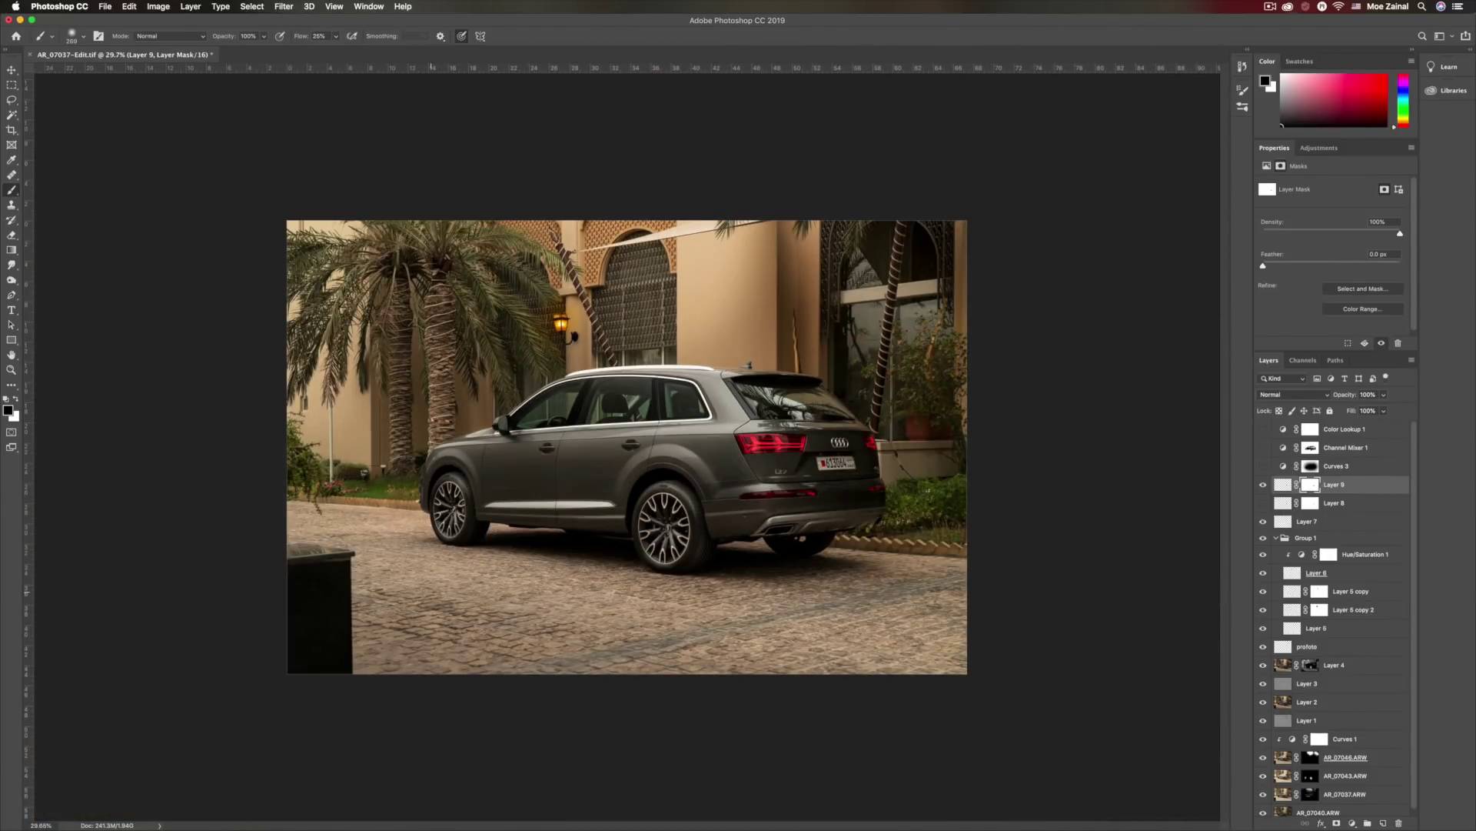
scroll(433, 591, up, 2)
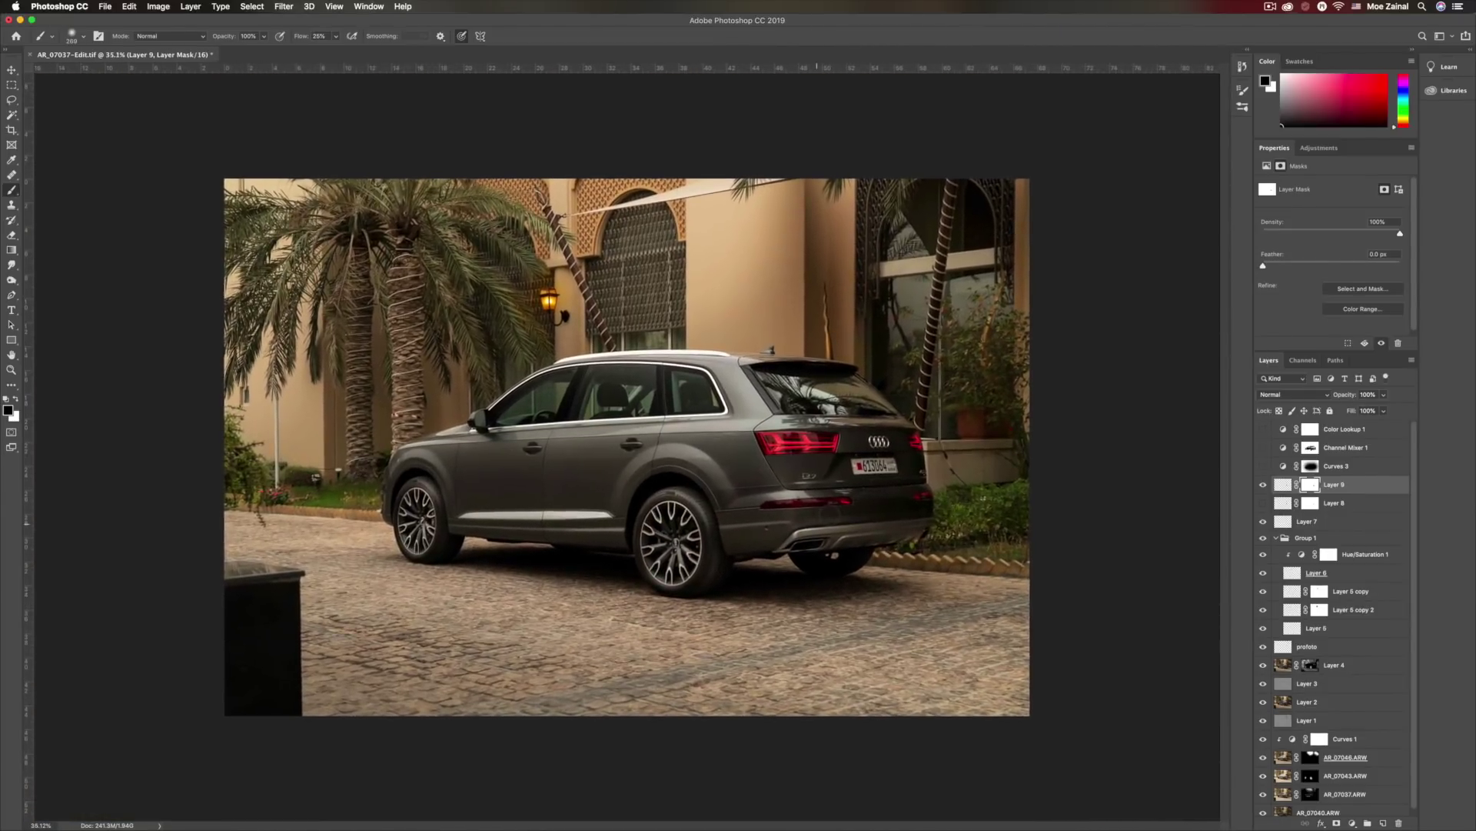
scroll(828, 514, up, 3)
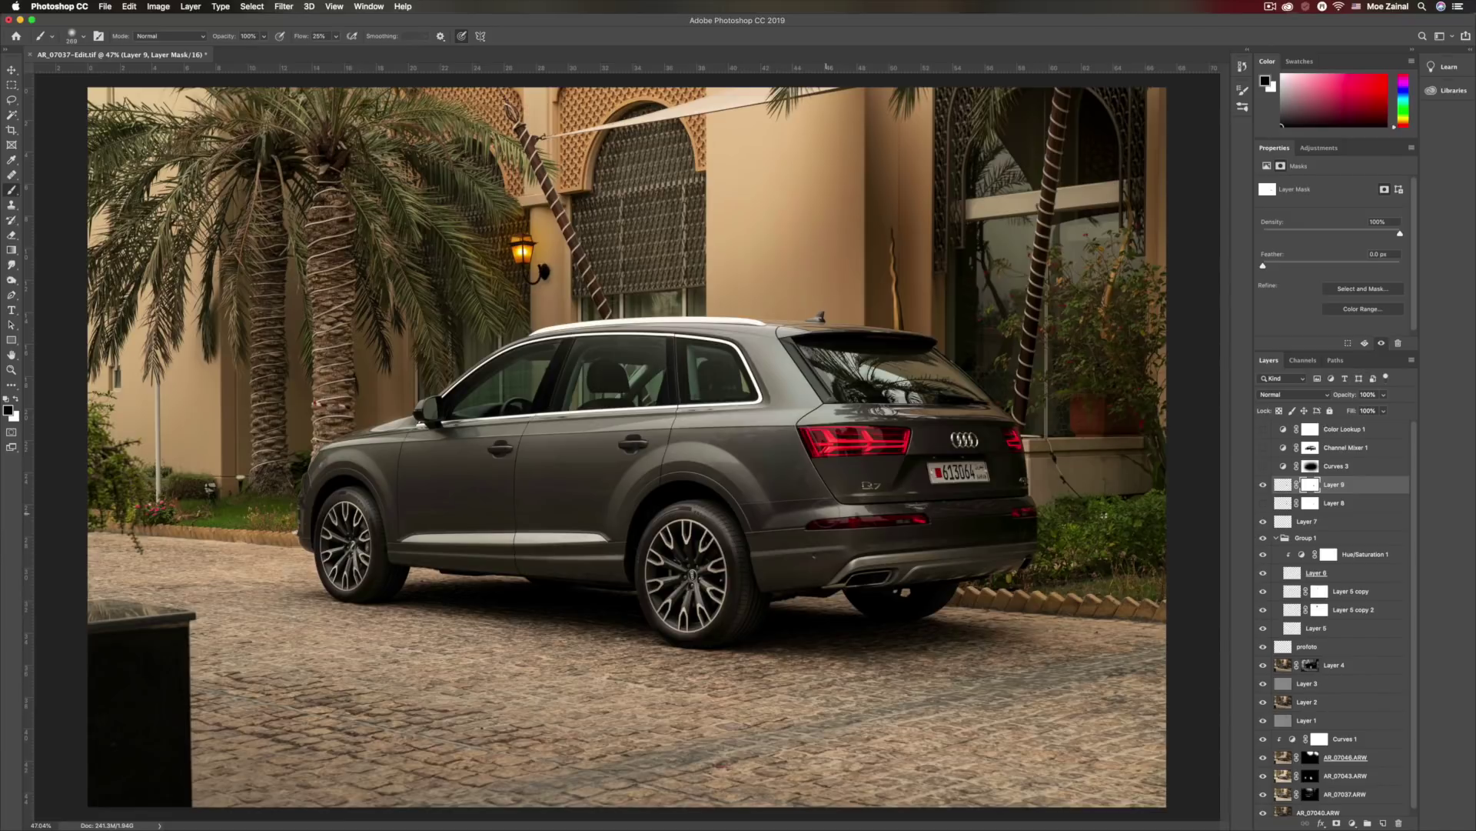
- Compare the image with and without the Curves 3 darkening adjustment, and leave that layer shown
key(super+minus)
click(1281, 467)
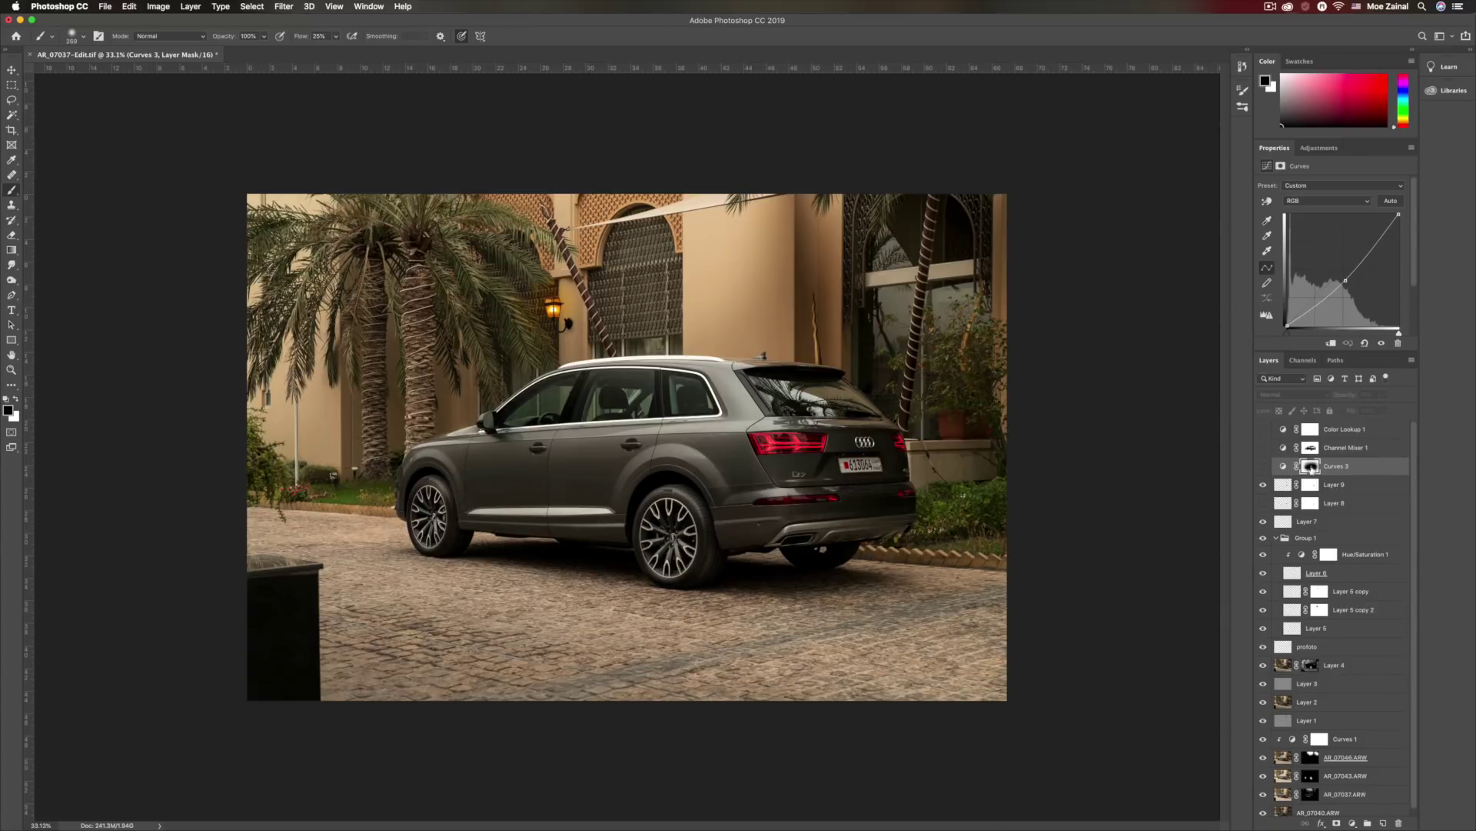
click(1264, 468)
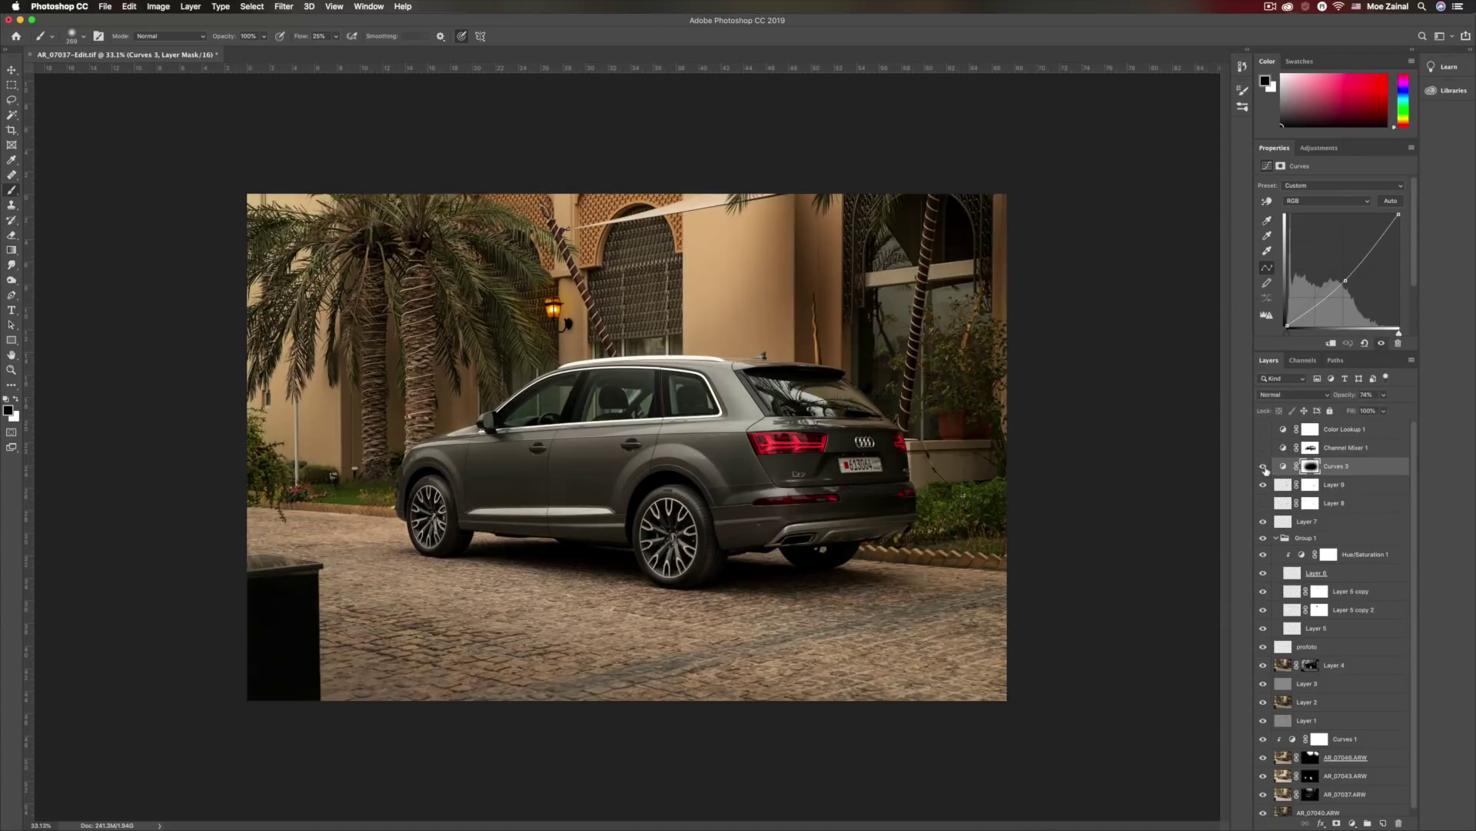
click(1263, 467)
click(1264, 467)
click(1263, 466)
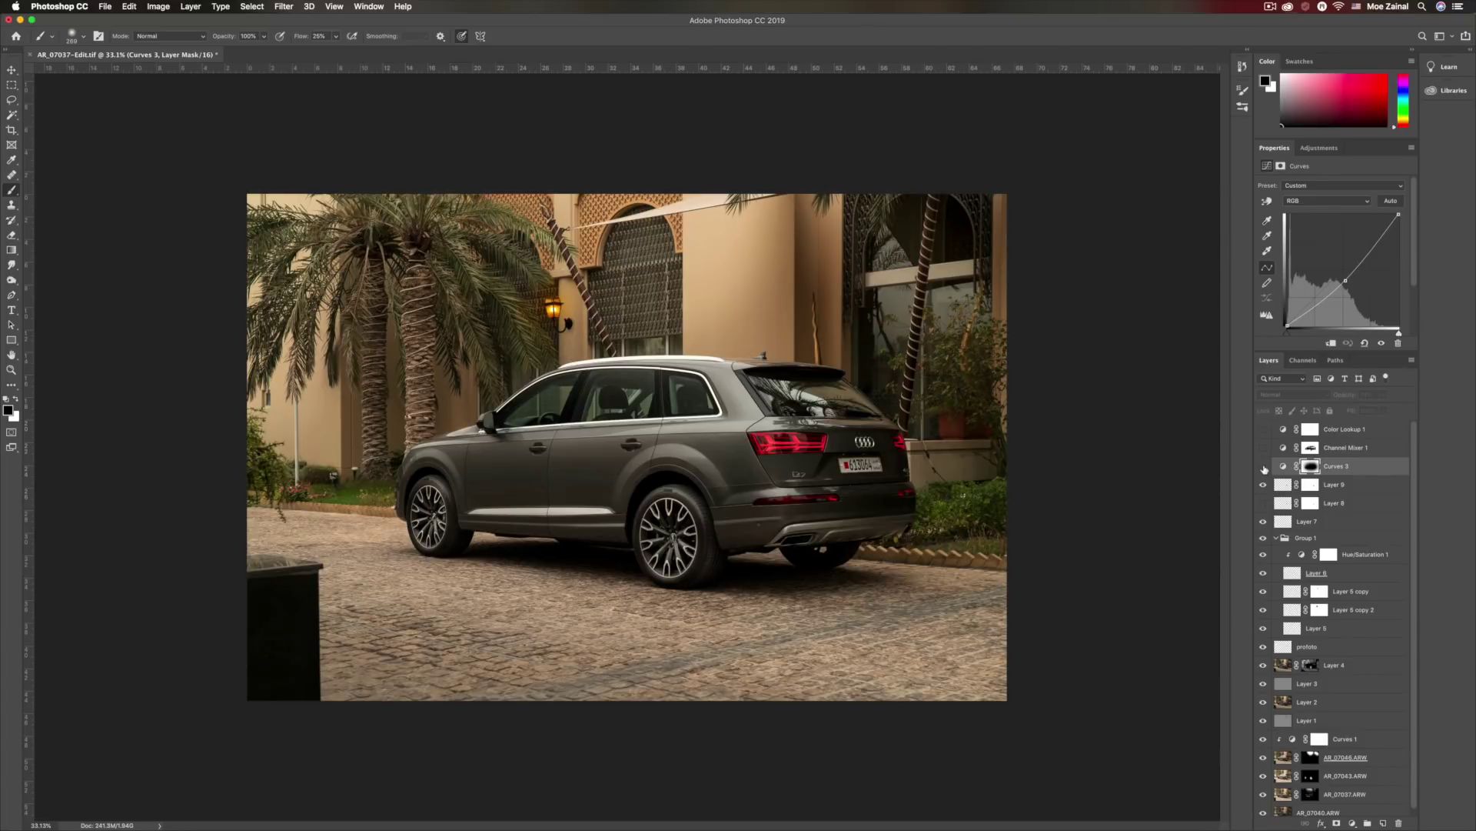
click(1264, 466)
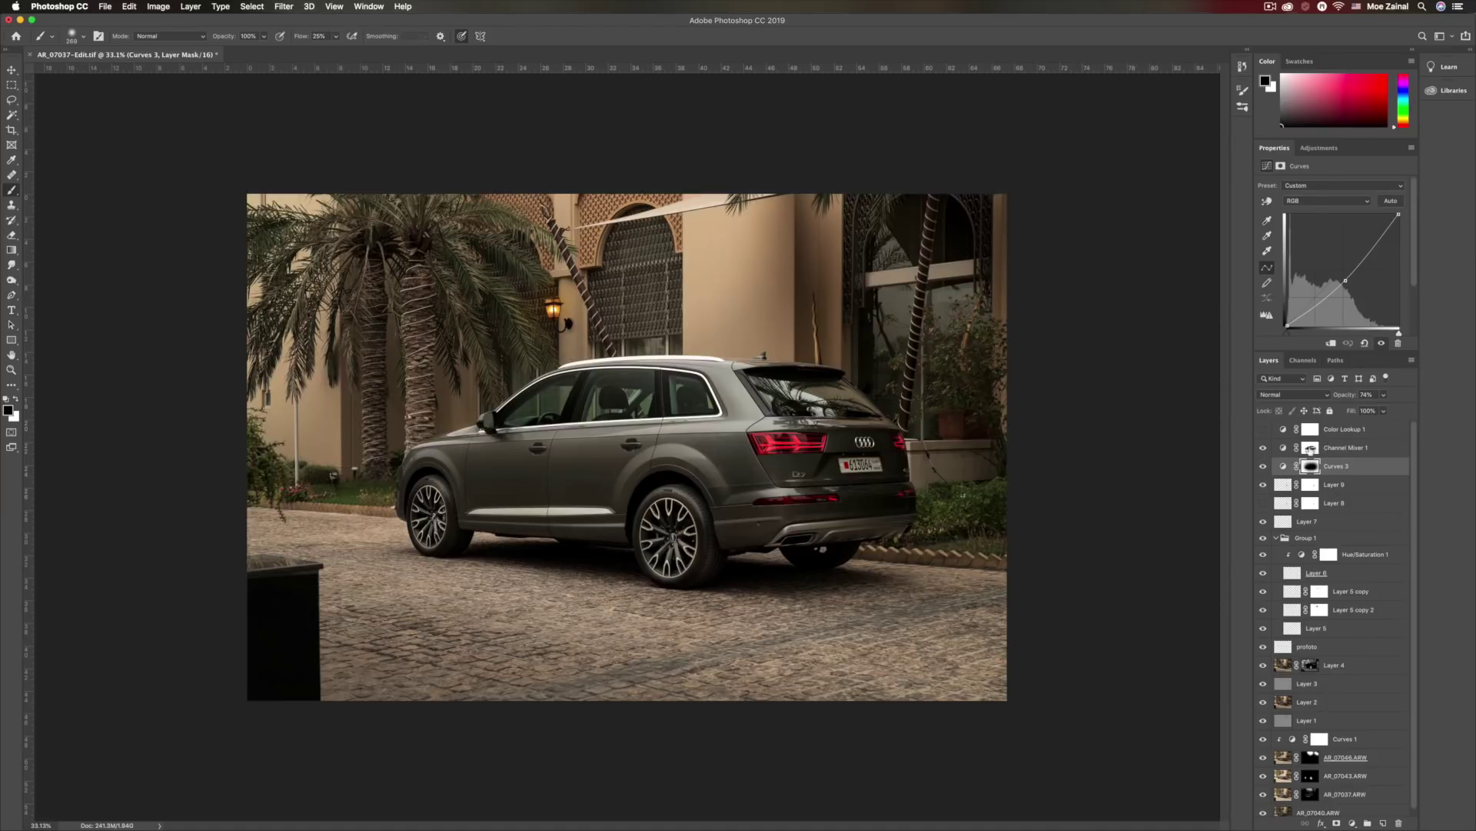
- Show the Channel Mixer 1 and Color Lookup 1 adjustment layers, and select the Color Lookup 1 mask
click(1284, 450)
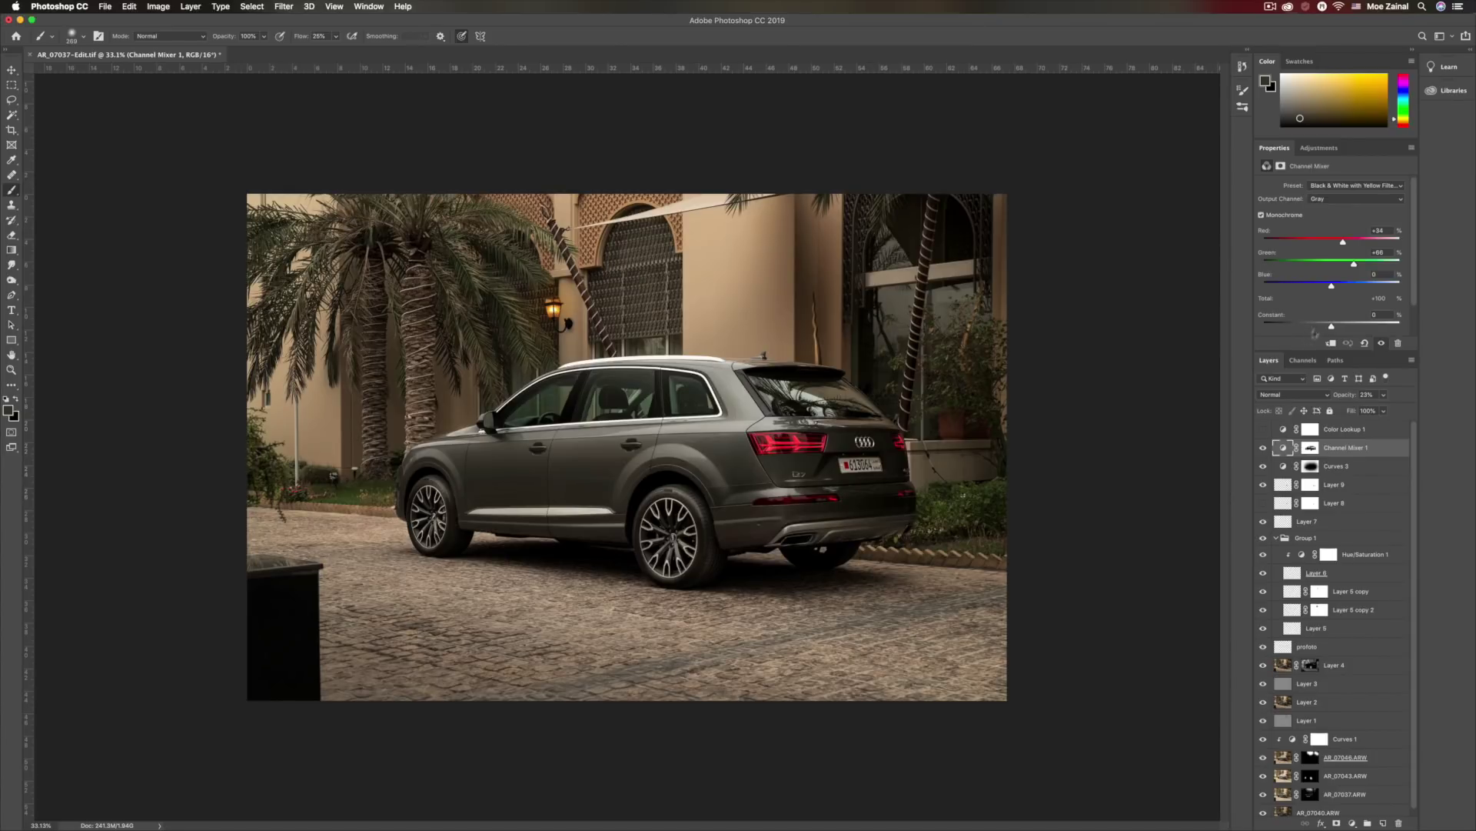
click(1265, 431)
click(1309, 429)
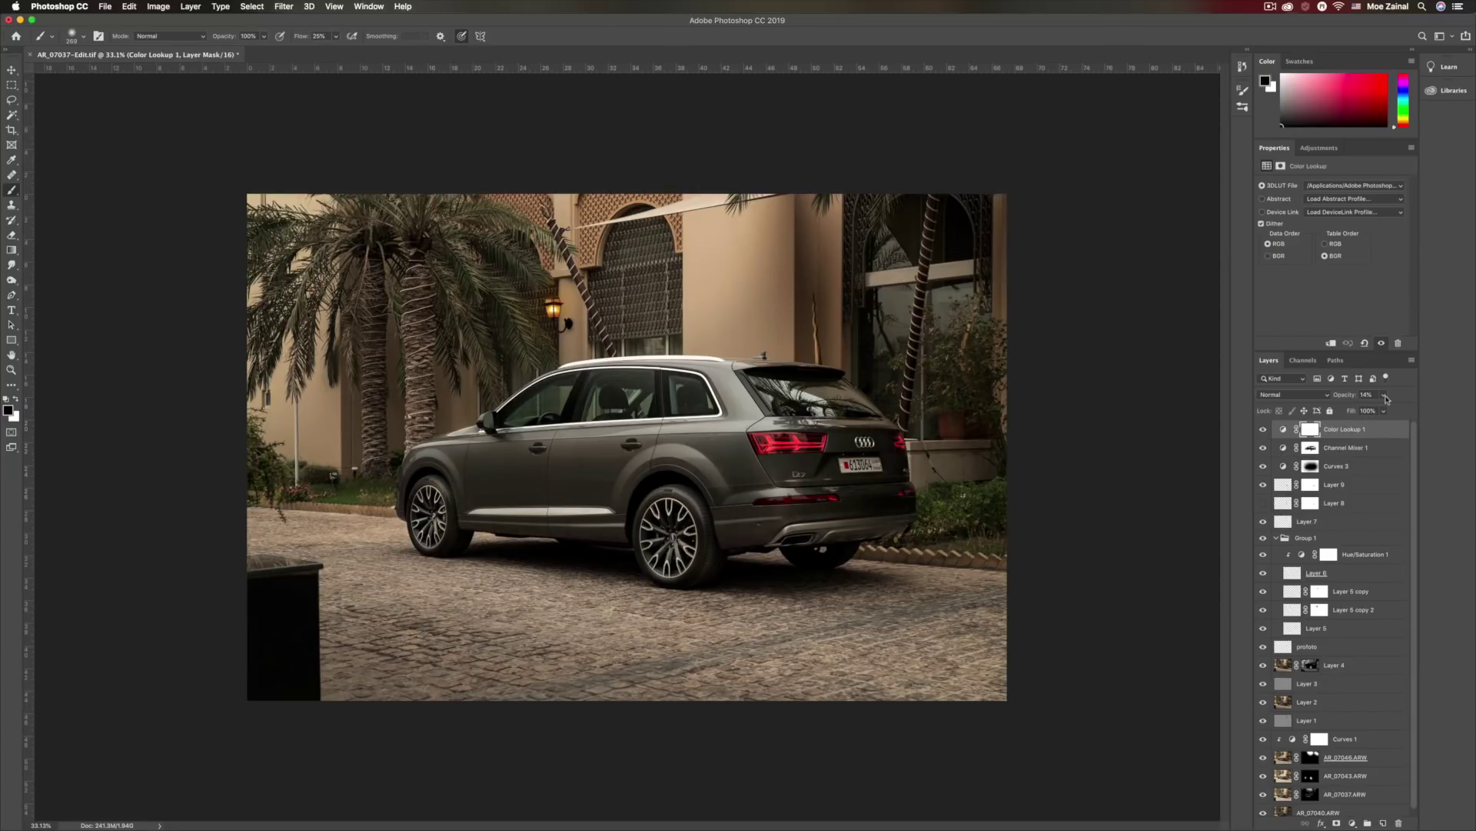
- Set the Color Lookup 1 layer's opacity to 8% and make Layer 8 visible
click(1385, 396)
drag(1380, 410, 1362, 411)
click(1263, 504)
- Examine the finished edit up close around the palm trunks, the car's side and its rear, and as a whole image
scroll(397, 395, up, 6)
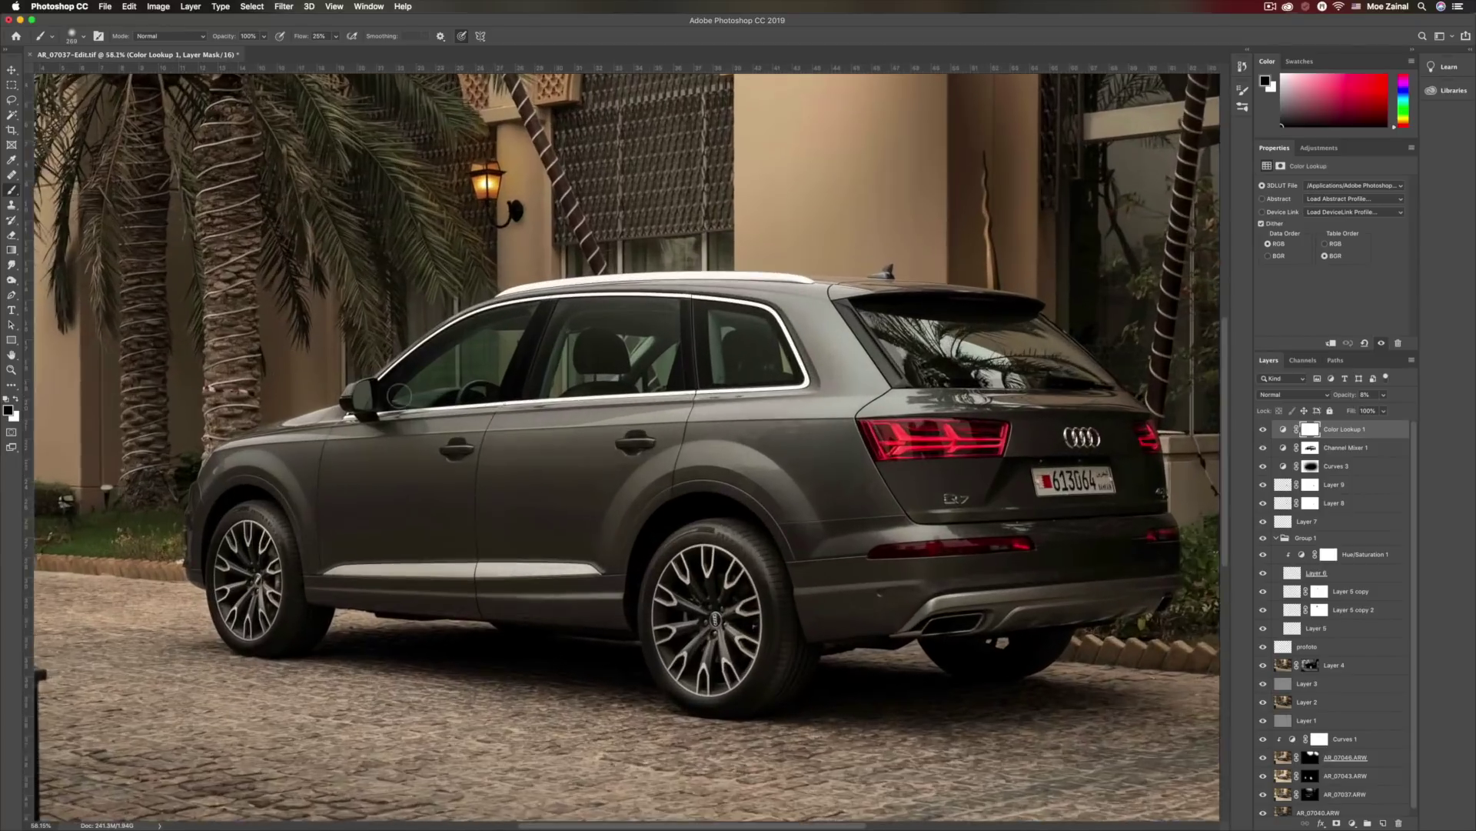
scroll(460, 403, up, 6)
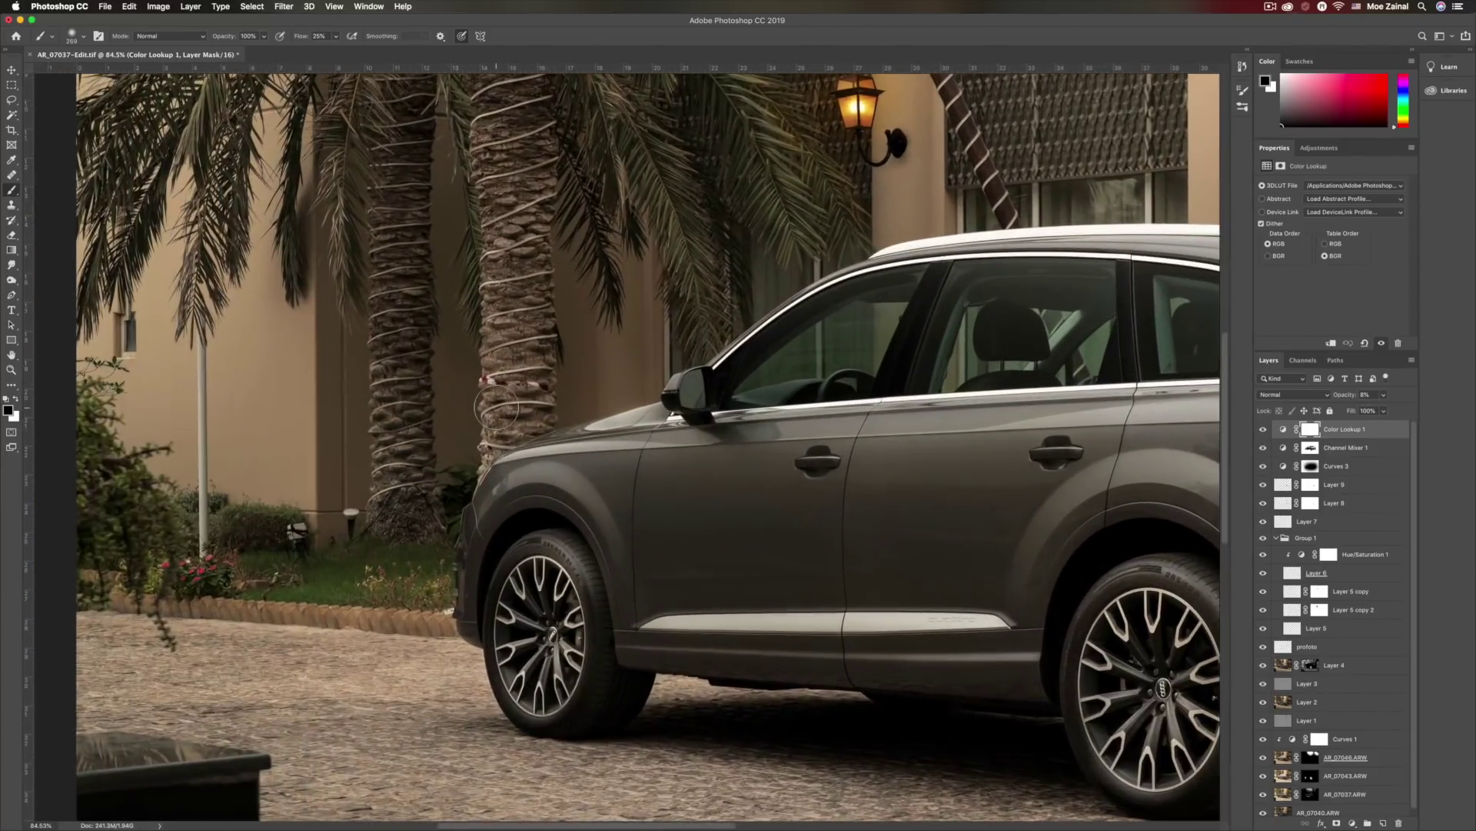
scroll(497, 406, up, 4)
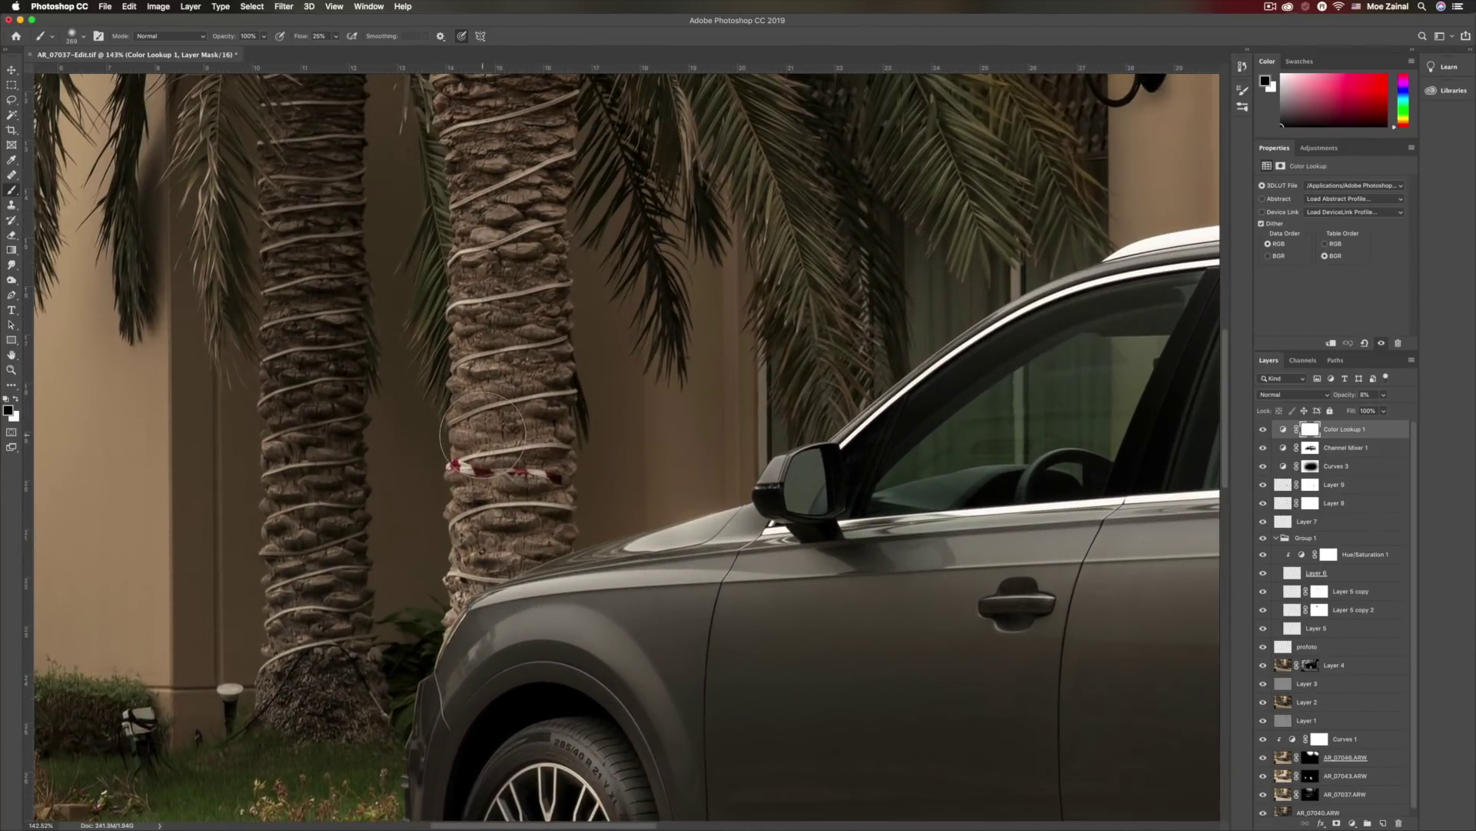
scroll(482, 428, down, 2)
scroll(482, 430, down, 5)
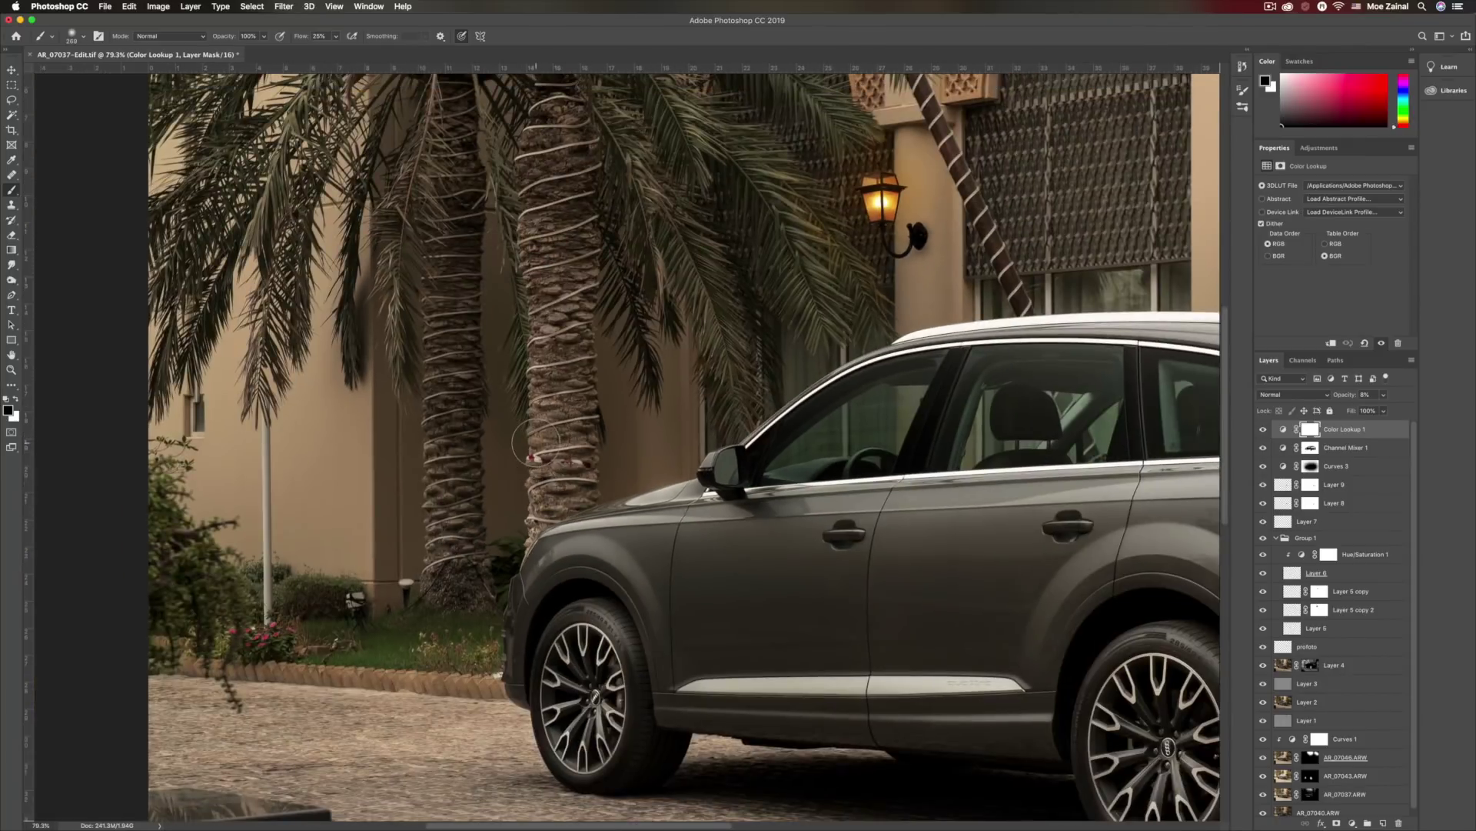
scroll(524, 447, right, 5)
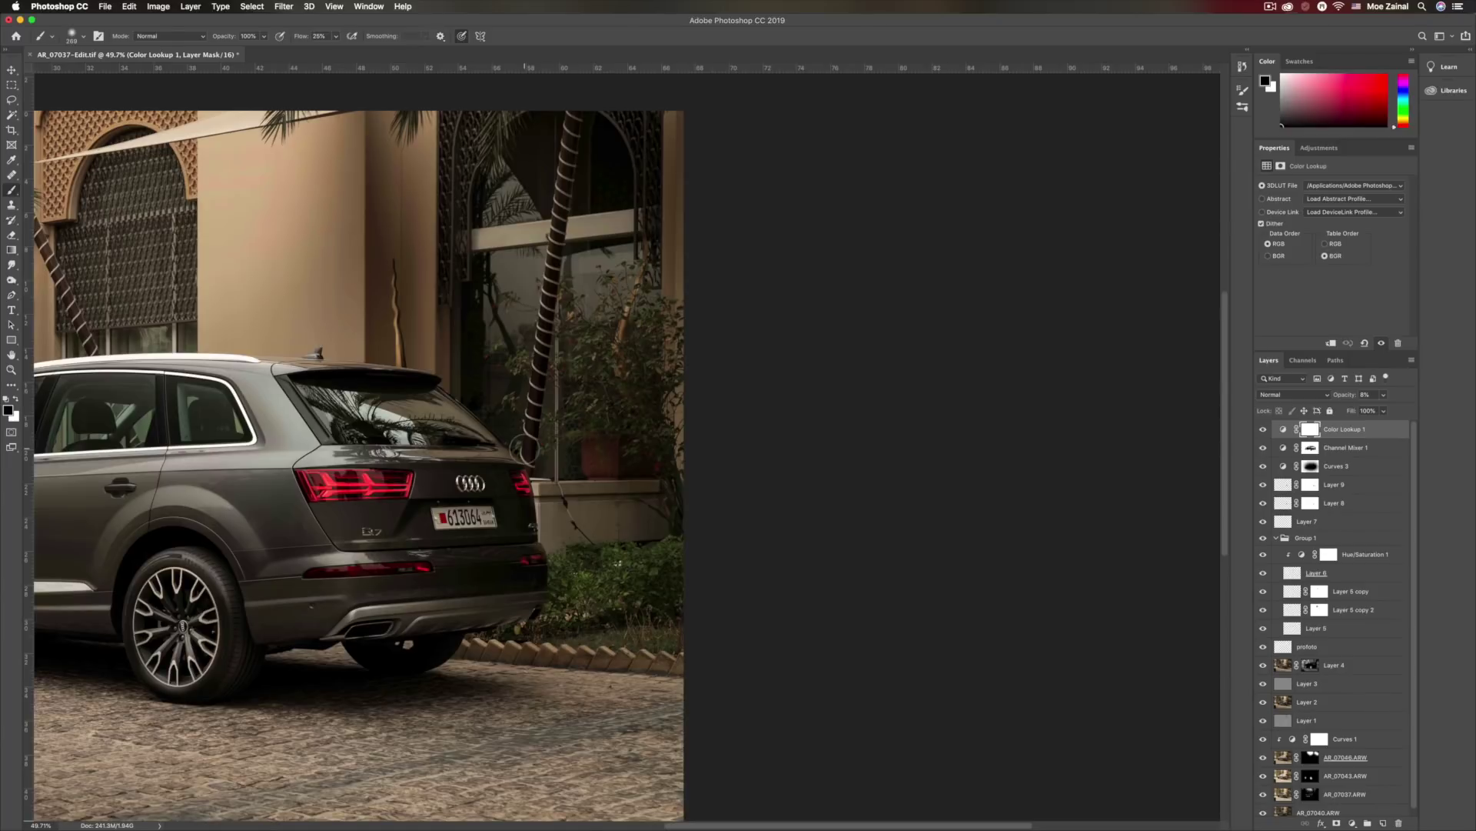
scroll(526, 449, left, 10)
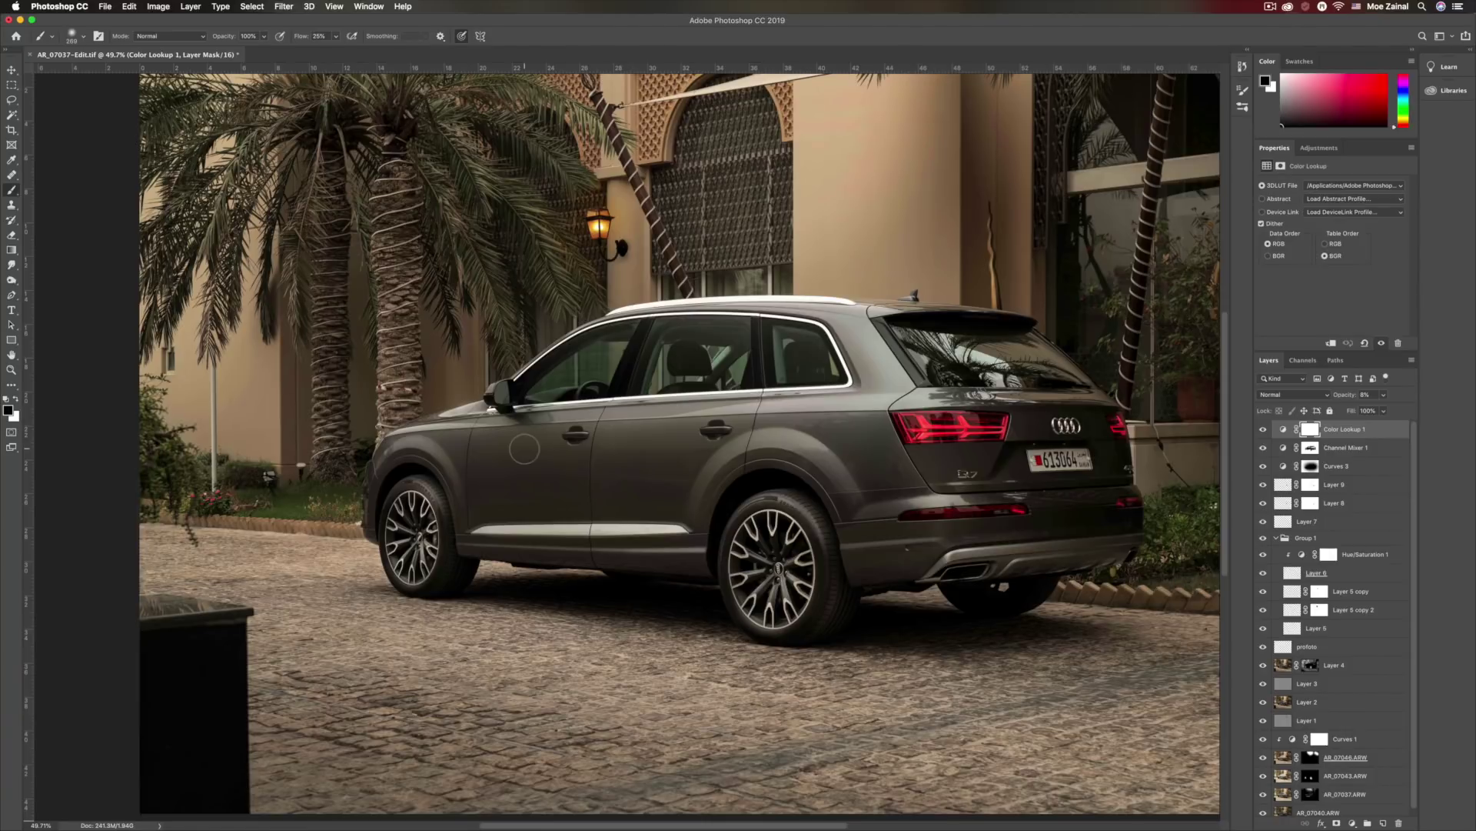
scroll(524, 449, down, 5)
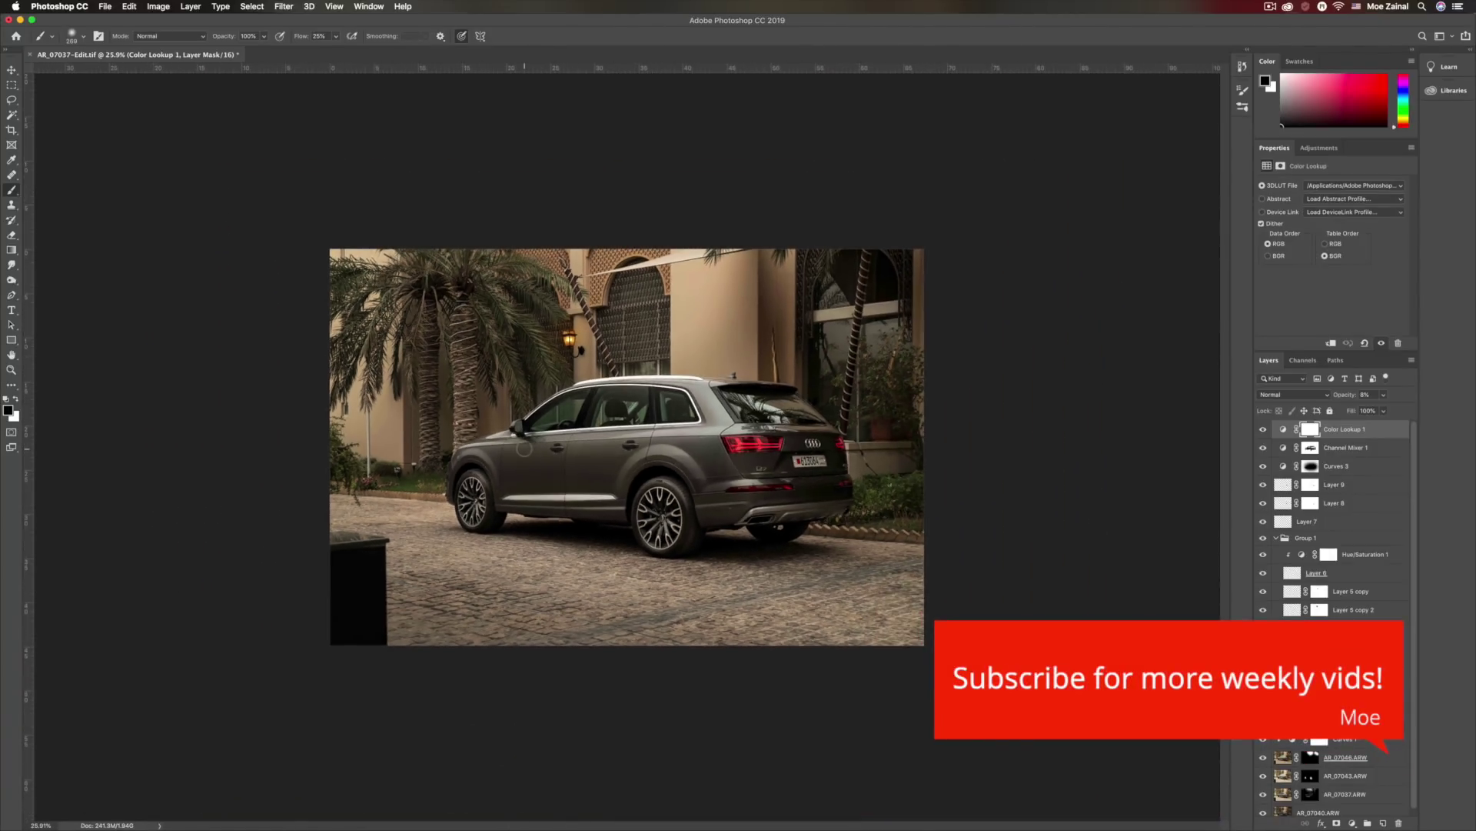